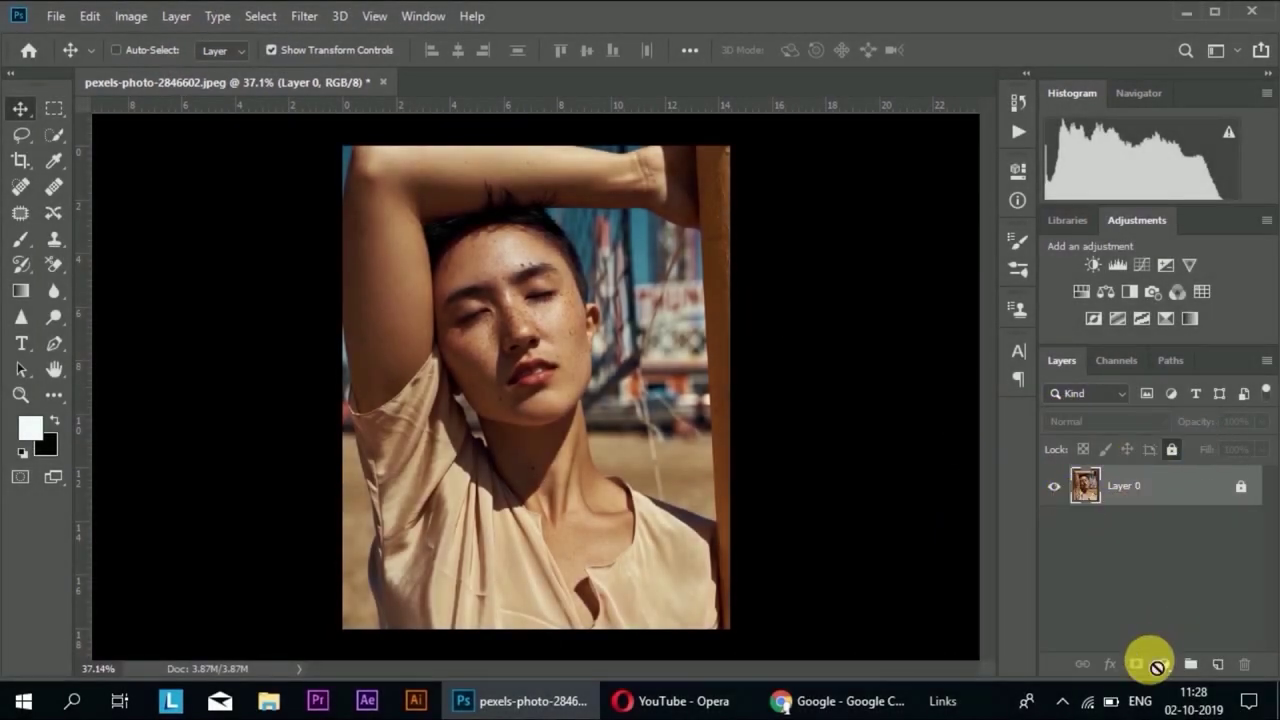
Duplicate the portrait layer twice and rename the top copy 'bg leyer'.
{"action": "key", "text": "ctrl+j"}
{"action": "type", "text": "bo lever"}
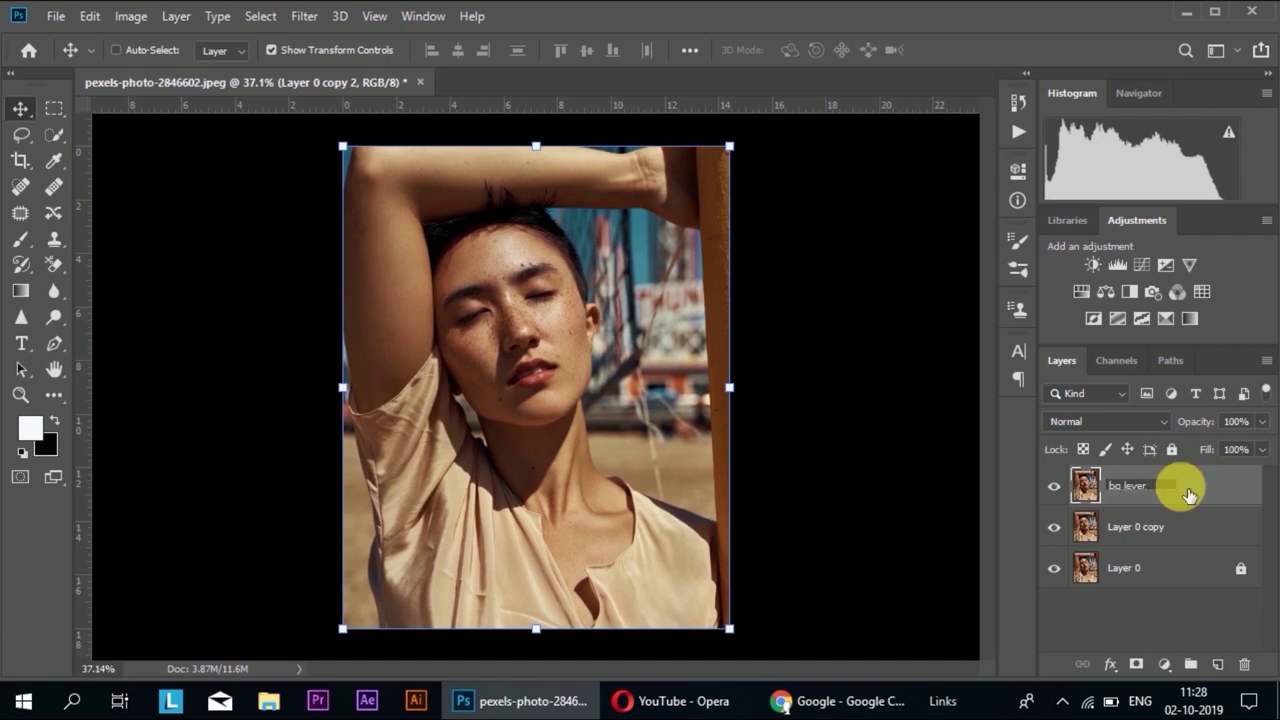
{"action": "key", "text": "Return"}
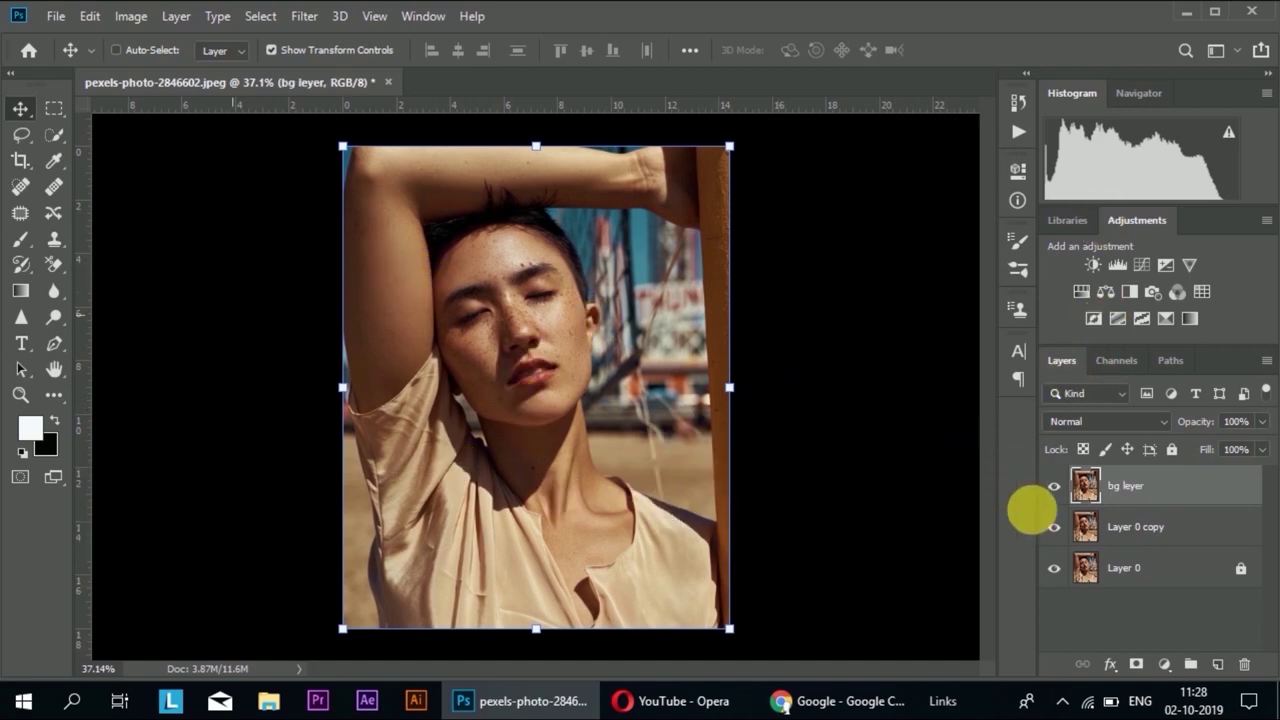
Blur Layer 0 copy with a Gaussian Blur of 6.8 pixels radius.
{"action": "left_click", "coordinate": [1090, 530]}
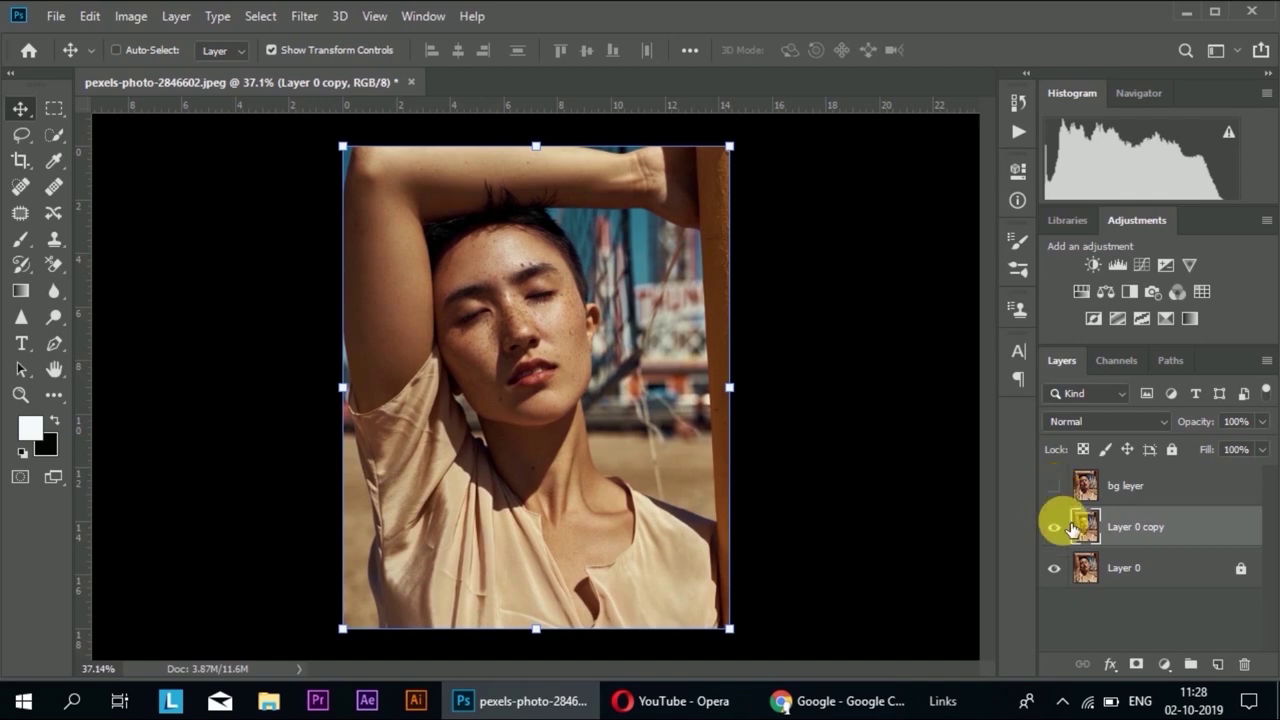
{"action": "left_click", "coordinate": [304, 18]}
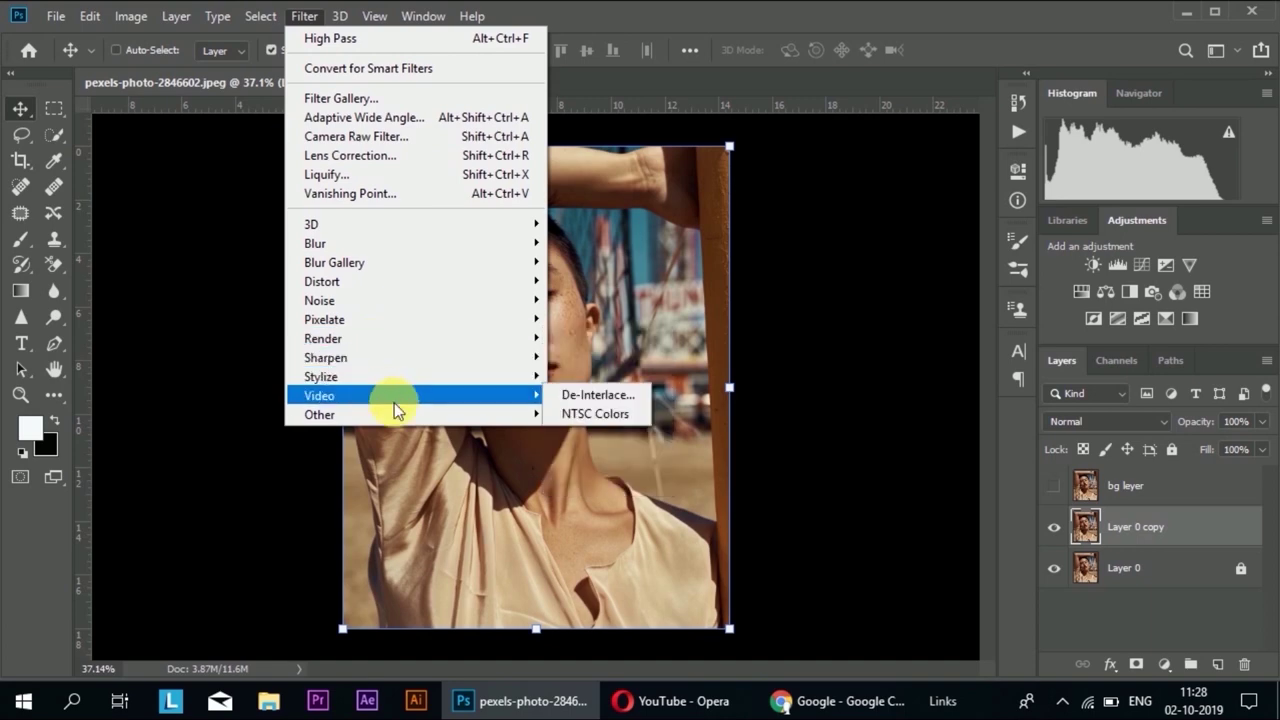
{"action": "mouse_move", "coordinate": [315, 243]}
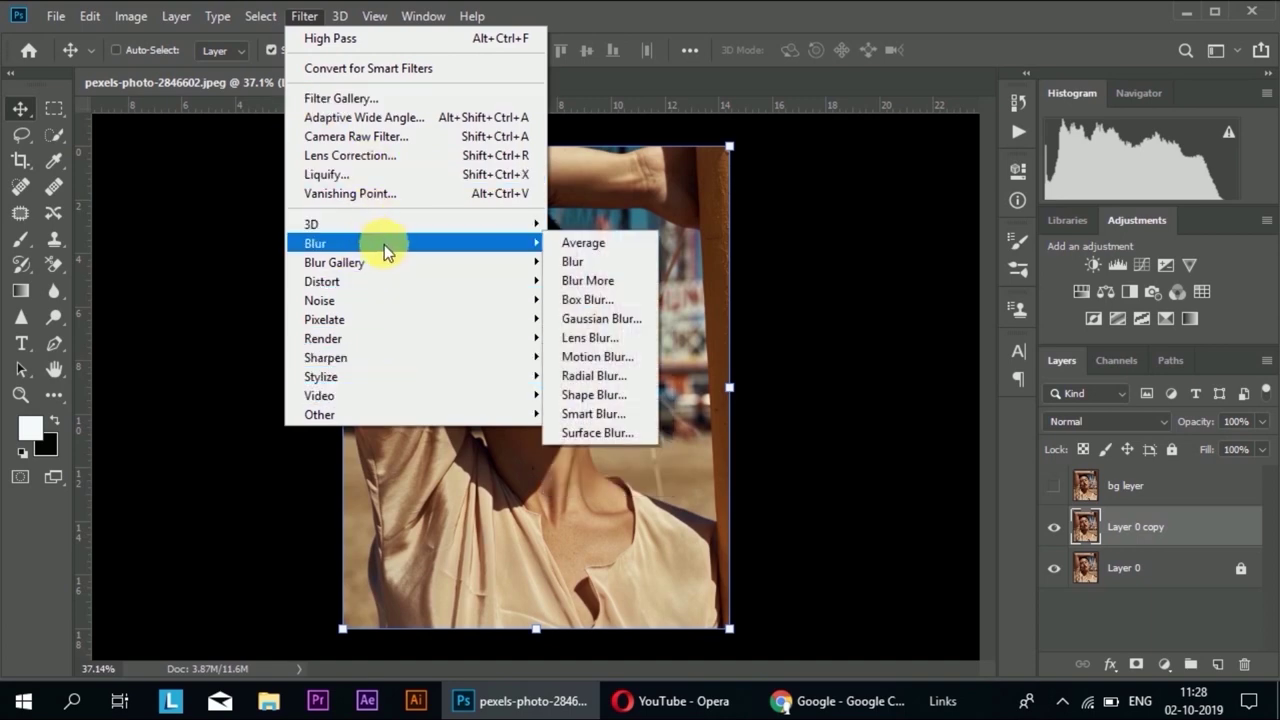
{"action": "left_click", "coordinate": [602, 316]}
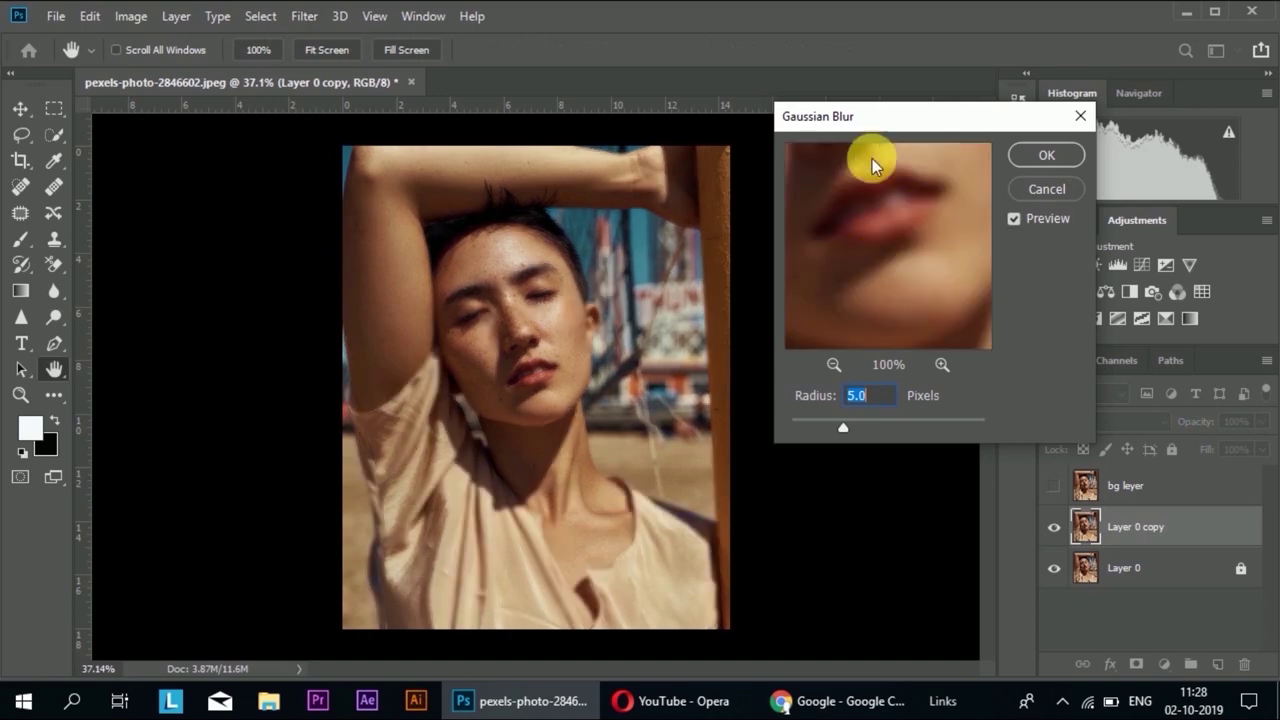
{"action": "left_click_drag", "start_coordinate": [893, 114], "coordinate": [858, 126]}
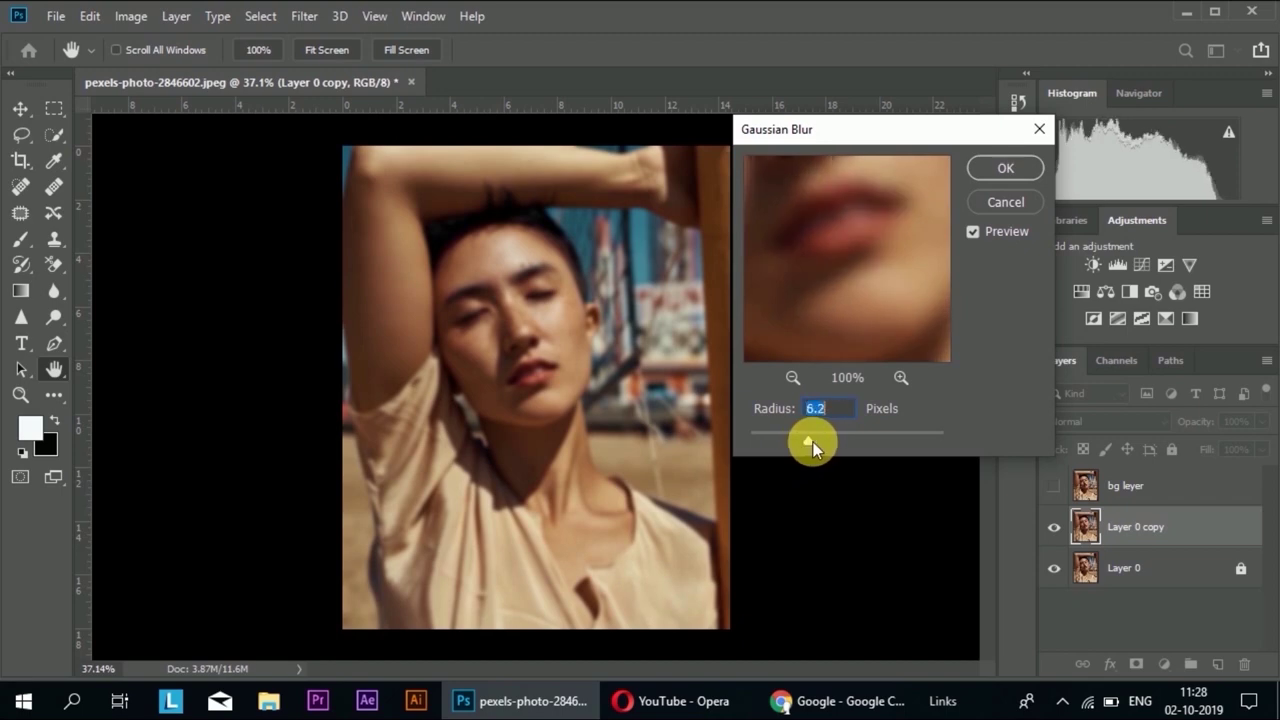
{"action": "left_click_drag", "start_coordinate": [813, 442], "coordinate": [822, 442]}
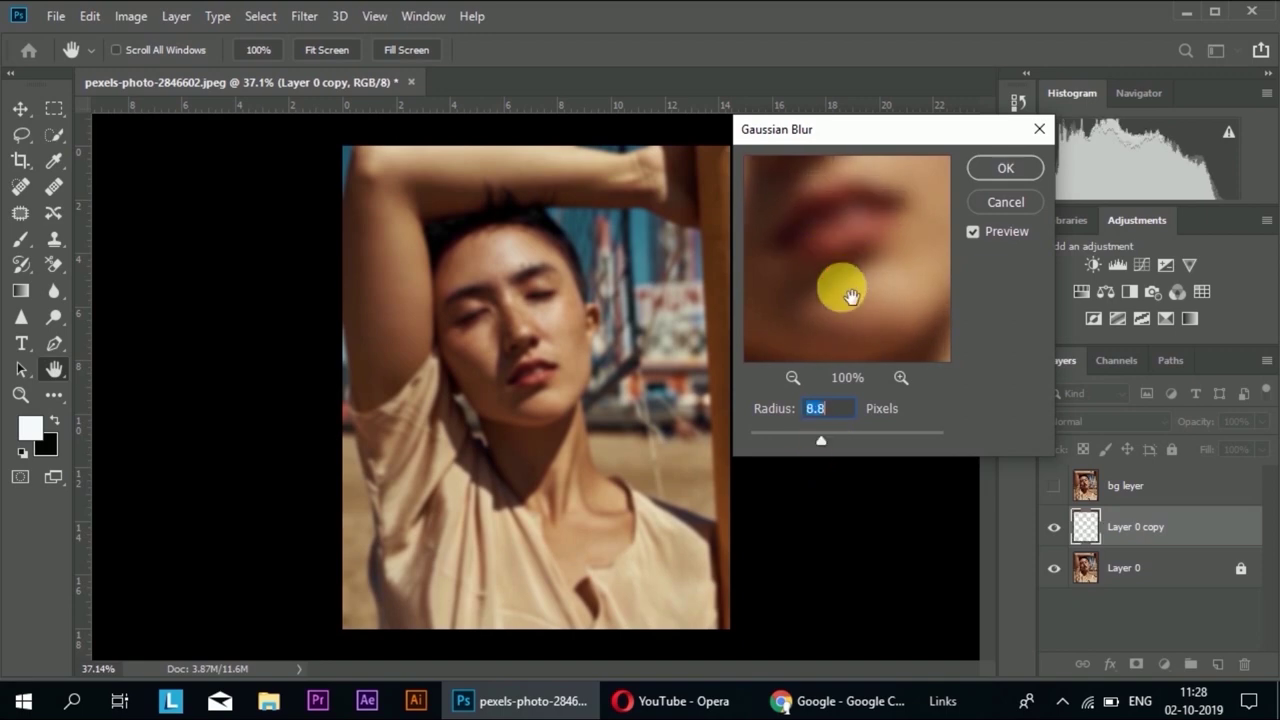
{"action": "left_click_drag", "start_coordinate": [843, 286], "coordinate": [747, 287]}
{"action": "left_click", "coordinate": [560, 300]}
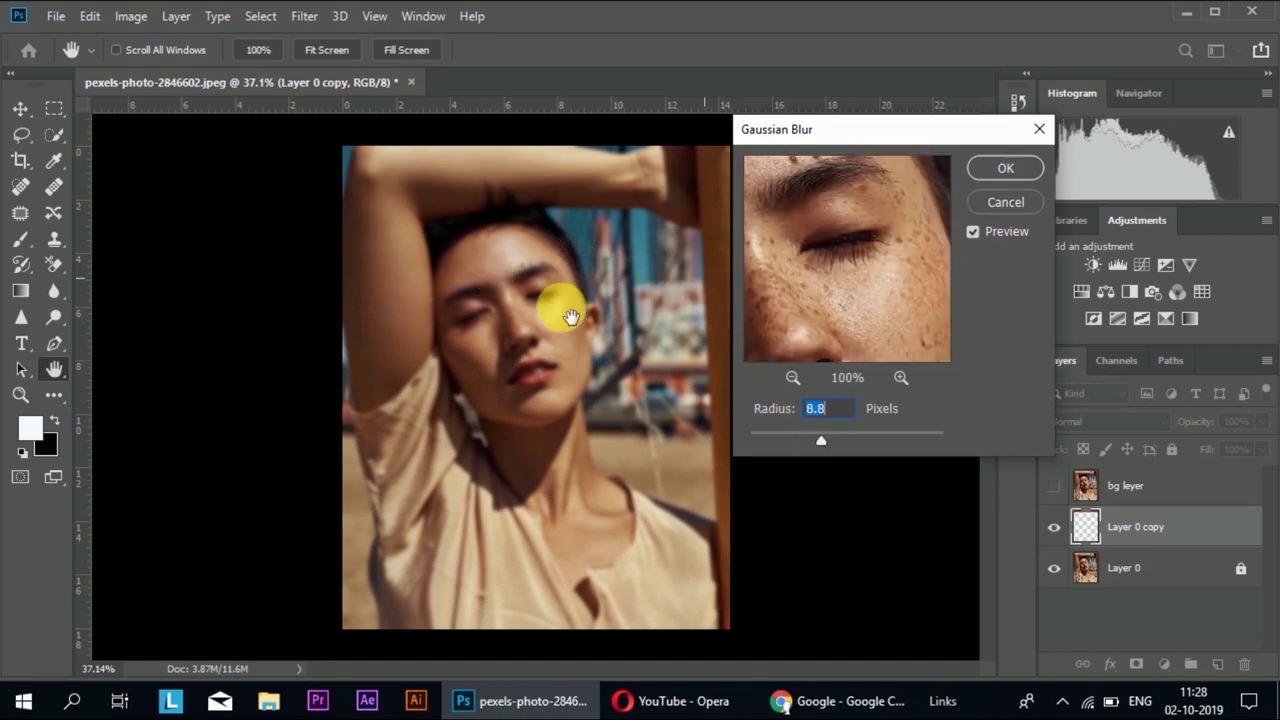
{"action": "mouse_move", "coordinate": [906, 237]}
{"action": "left_mouse_down"}
{"action": "mouse_move", "coordinate": [894, 303]}
{"action": "mouse_move", "coordinate": [929, 338]}
{"action": "left_mouse_up"}
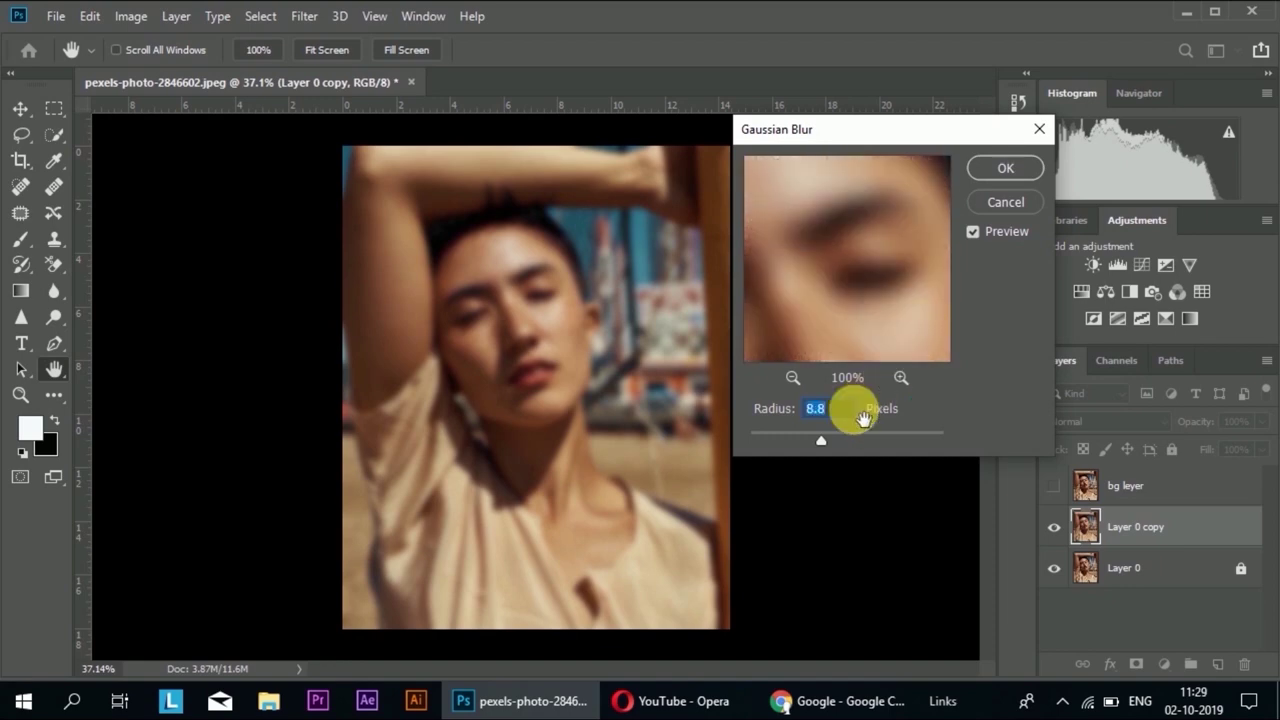
{"action": "left_click_drag", "start_coordinate": [823, 443], "coordinate": [812, 444]}
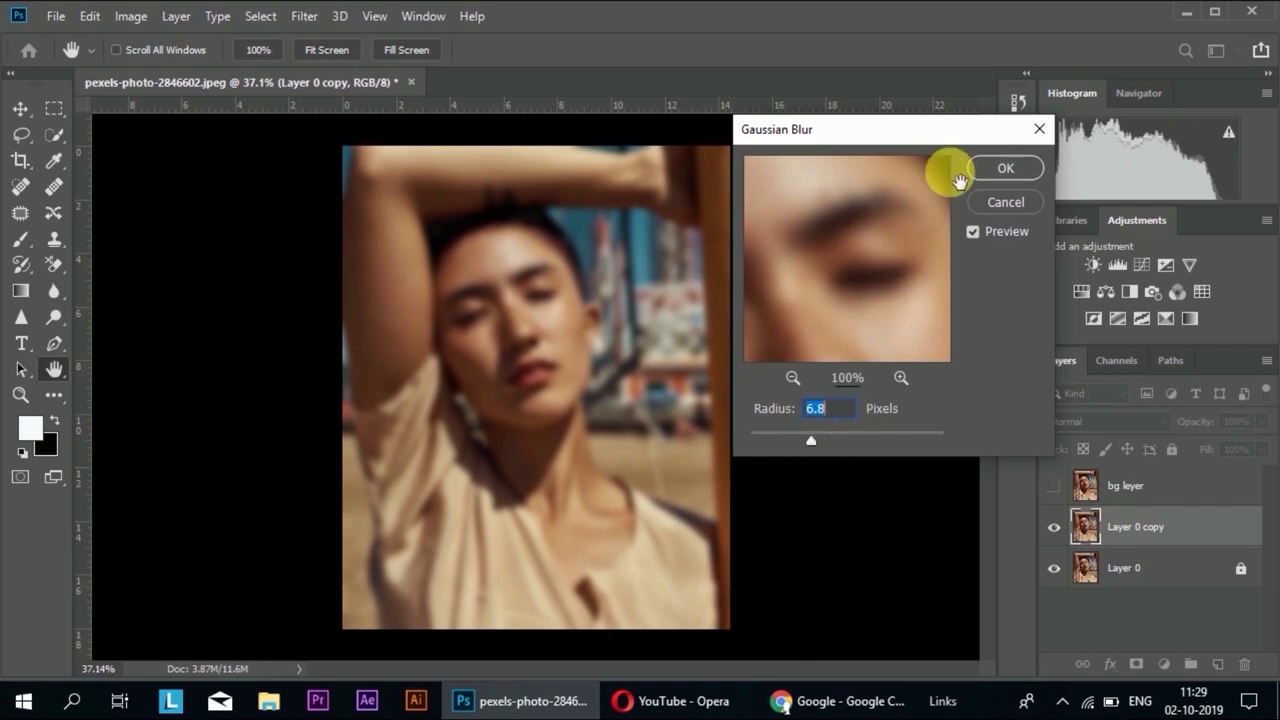
{"action": "left_click", "coordinate": [984, 182]}
{"action": "key", "text": "v"}
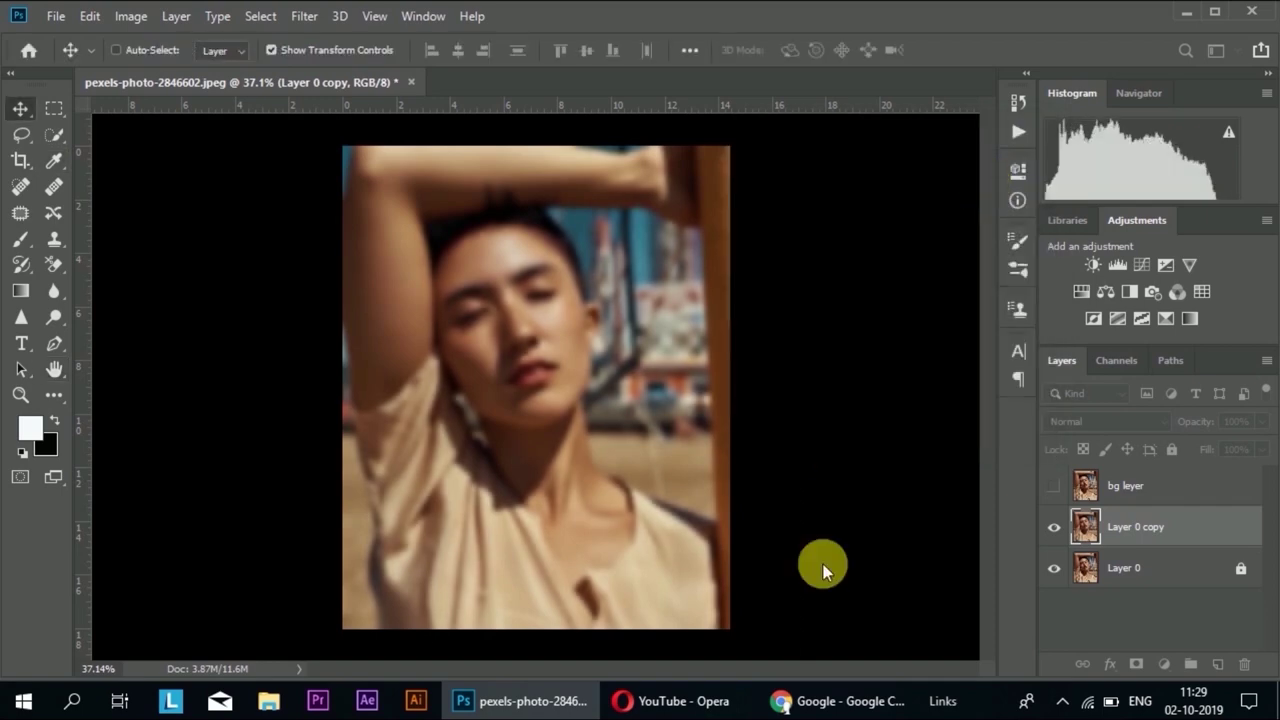
{"action": "left_click", "coordinate": [1068, 498]}
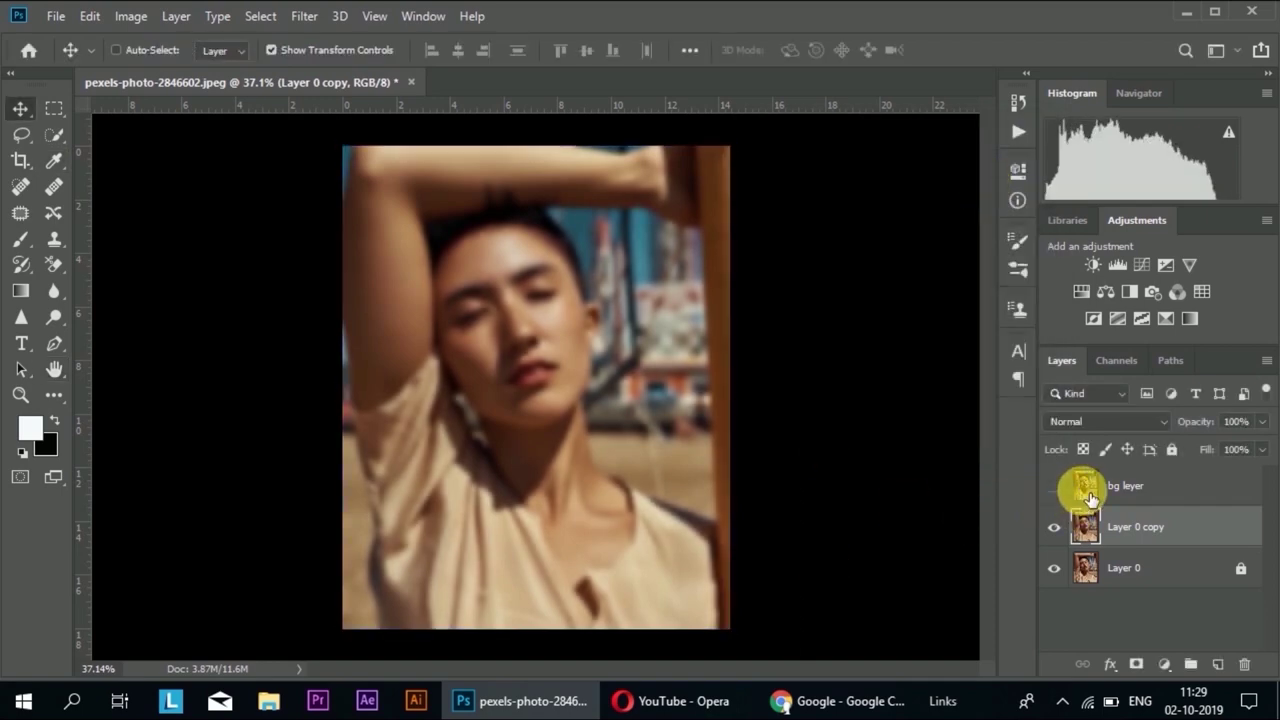
Make bg leyer visible and apply a High Pass filter with radius 1.
{"action": "left_click", "coordinate": [1054, 487]}
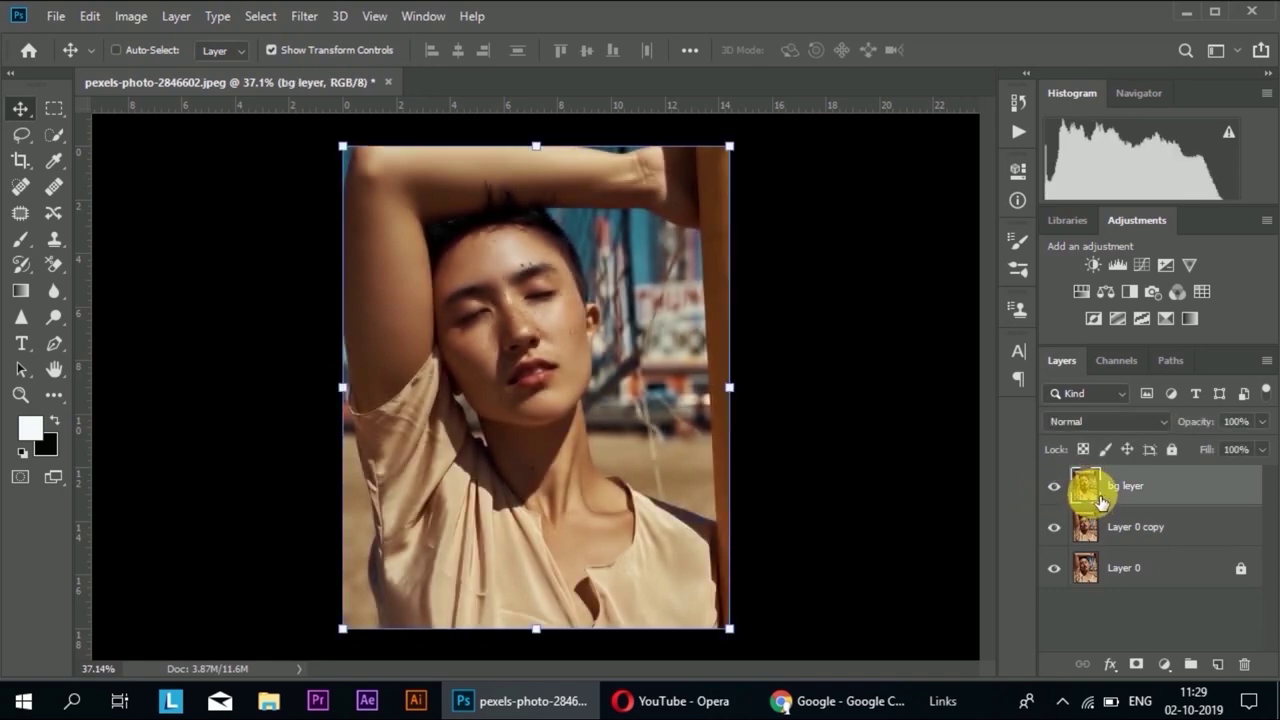
{"action": "left_click", "coordinate": [305, 17]}
{"action": "mouse_move", "coordinate": [320, 414]}
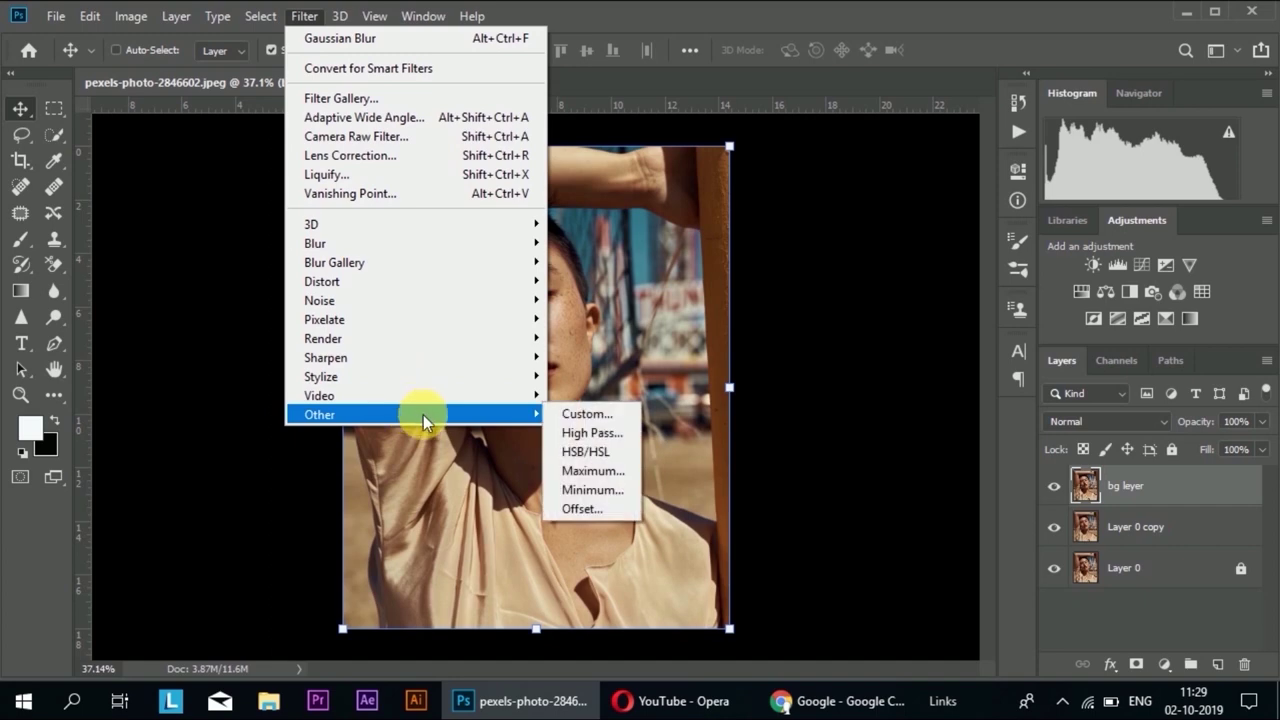
{"action": "left_click", "coordinate": [585, 433]}
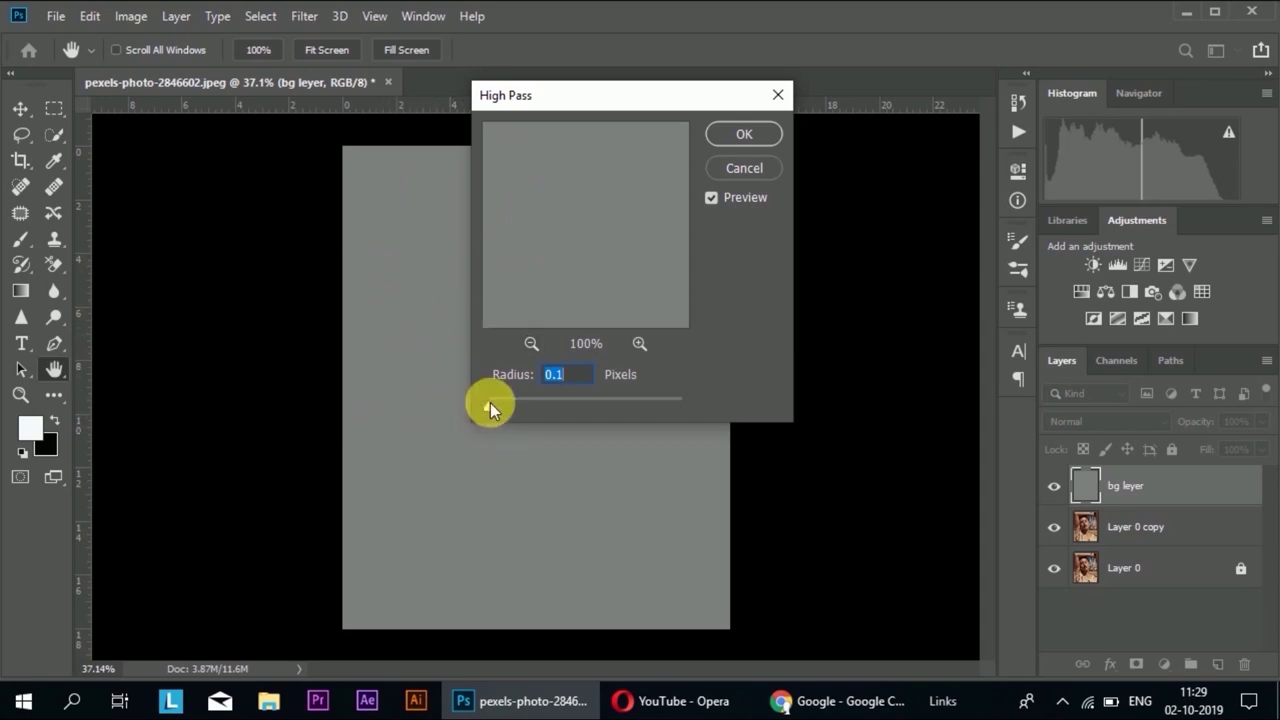
{"action": "key", "text": "BackSpace"}
{"action": "type", "text": "1"}
{"action": "key", "text": "Return"}
{"action": "key", "text": "v"}
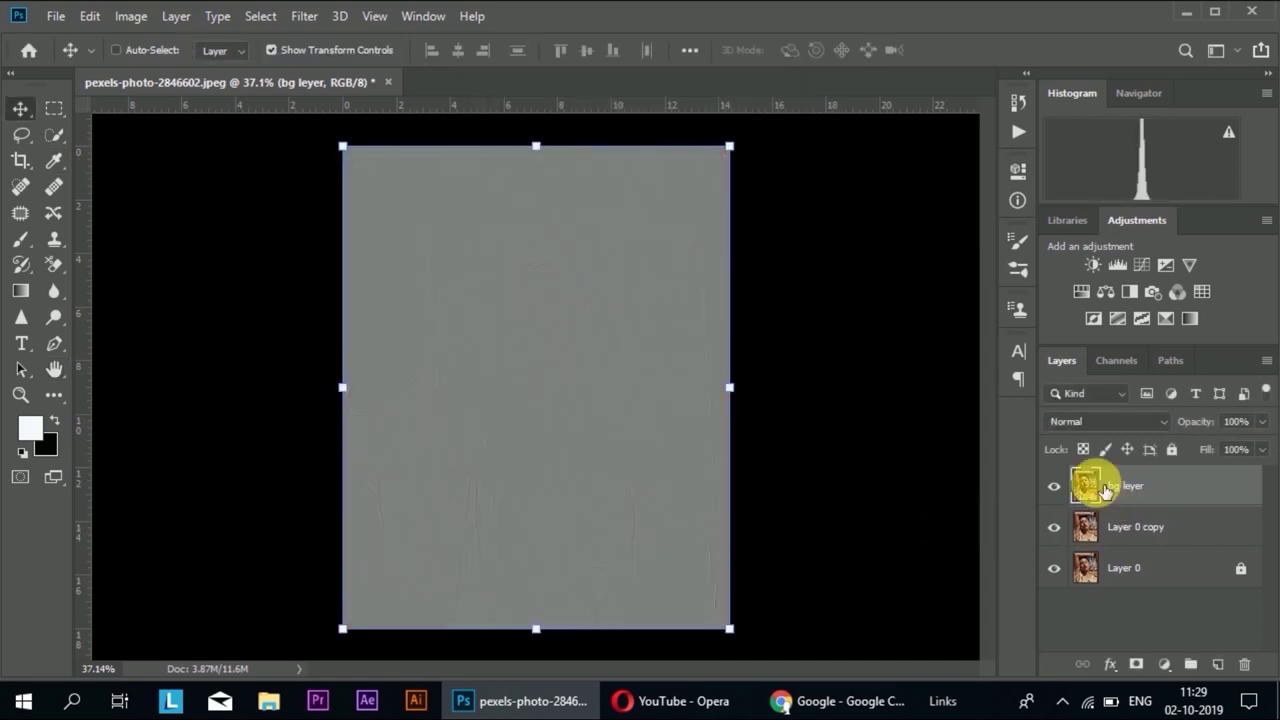
Select bg leyer together with Layer 0 copy and group them into Group 1.
{"action": "left_click", "coordinate": [1143, 535], "text": "ctrl"}
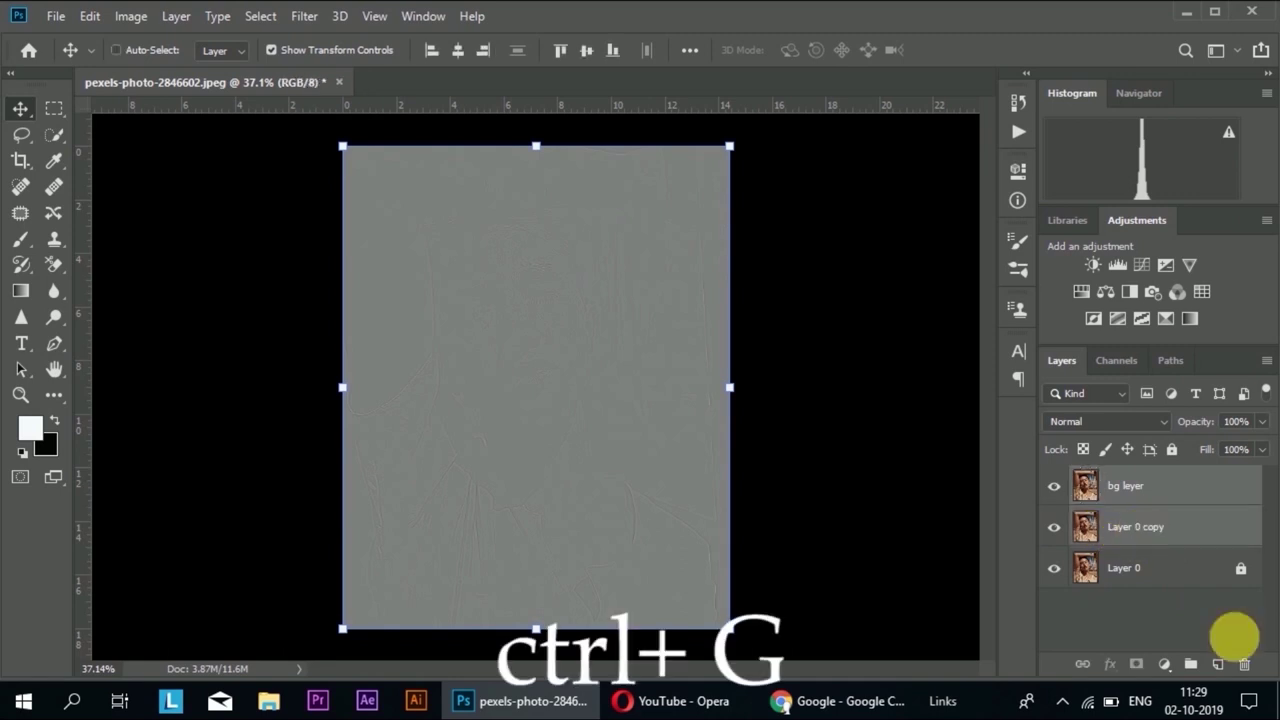
{"action": "key", "text": "ctrl+g"}
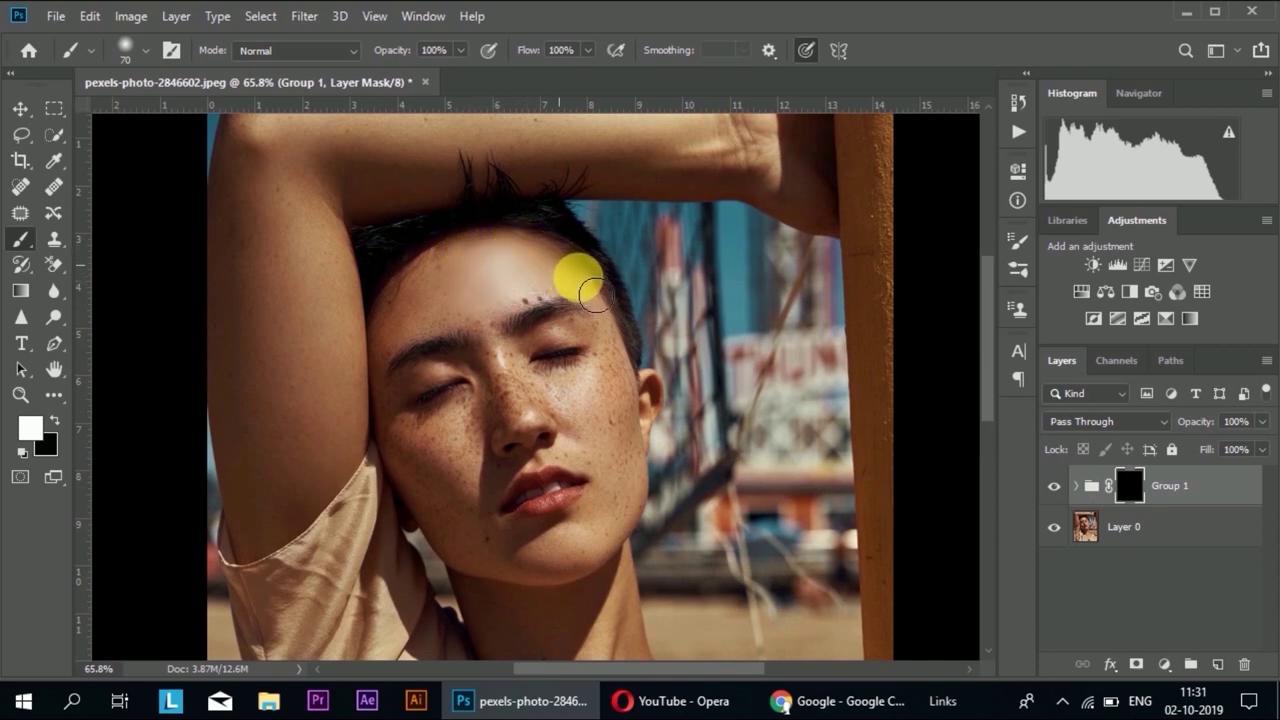
Paint white on Group 1's mask to reveal smoothing across the forehead.
{"action": "left_click_drag", "start_coordinate": [569, 297], "coordinate": [466, 308]}
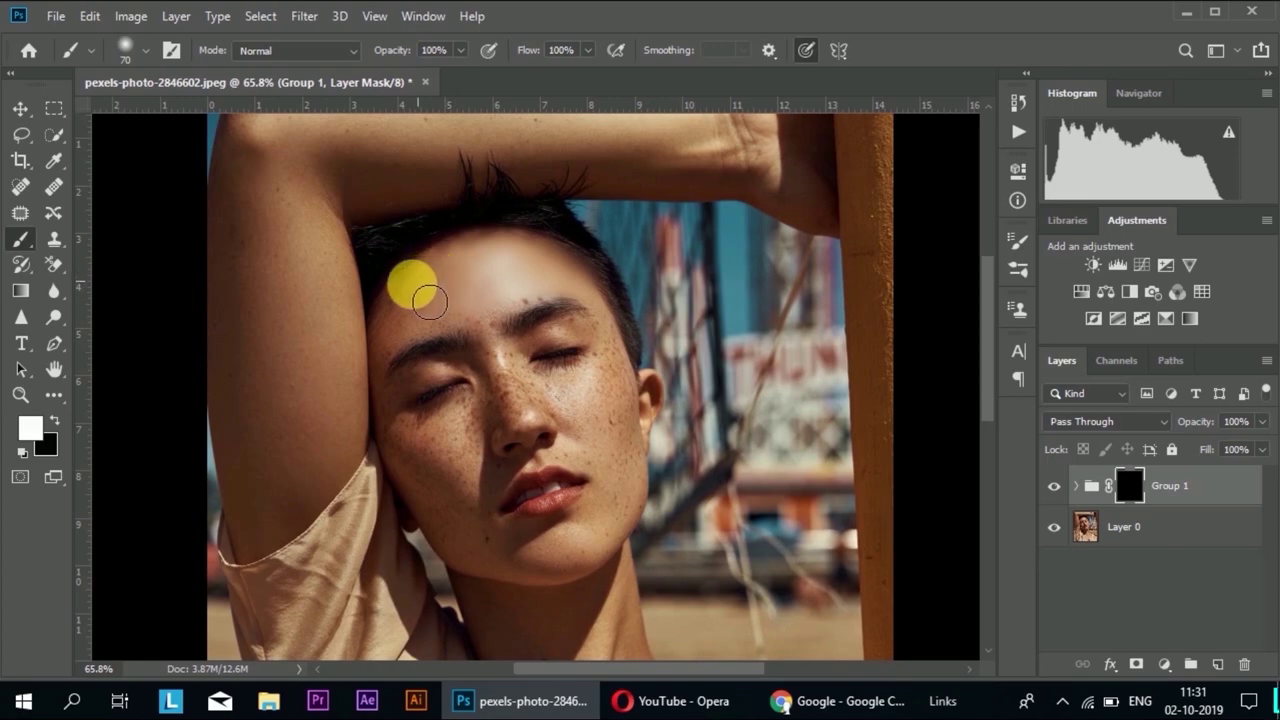
{"action": "left_click_drag", "start_coordinate": [405, 340], "coordinate": [437, 325]}
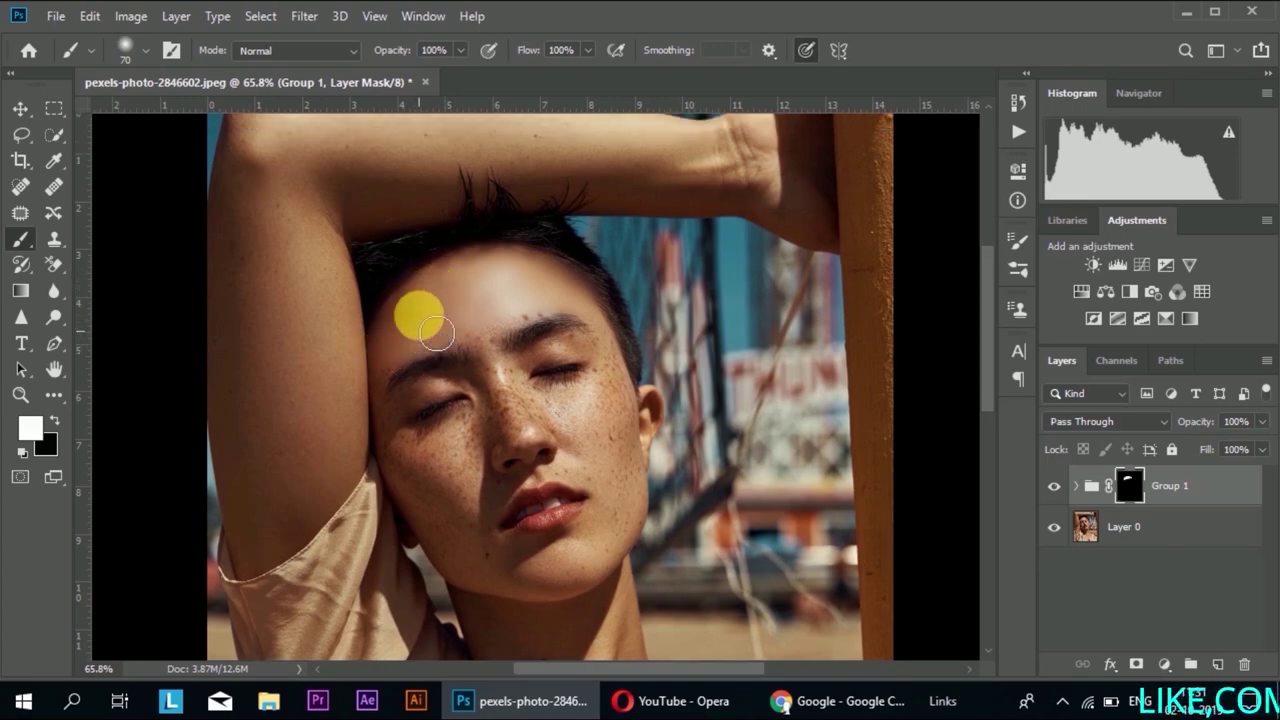
{"action": "scroll", "coordinate": [435, 330], "scroll_direction": "up", "scroll_amount": 3}
{"action": "scroll", "coordinate": [435, 325], "scroll_direction": "down", "scroll_amount": 5}
{"action": "scroll", "coordinate": [423, 463], "scroll_direction": "down", "scroll_amount": 2}
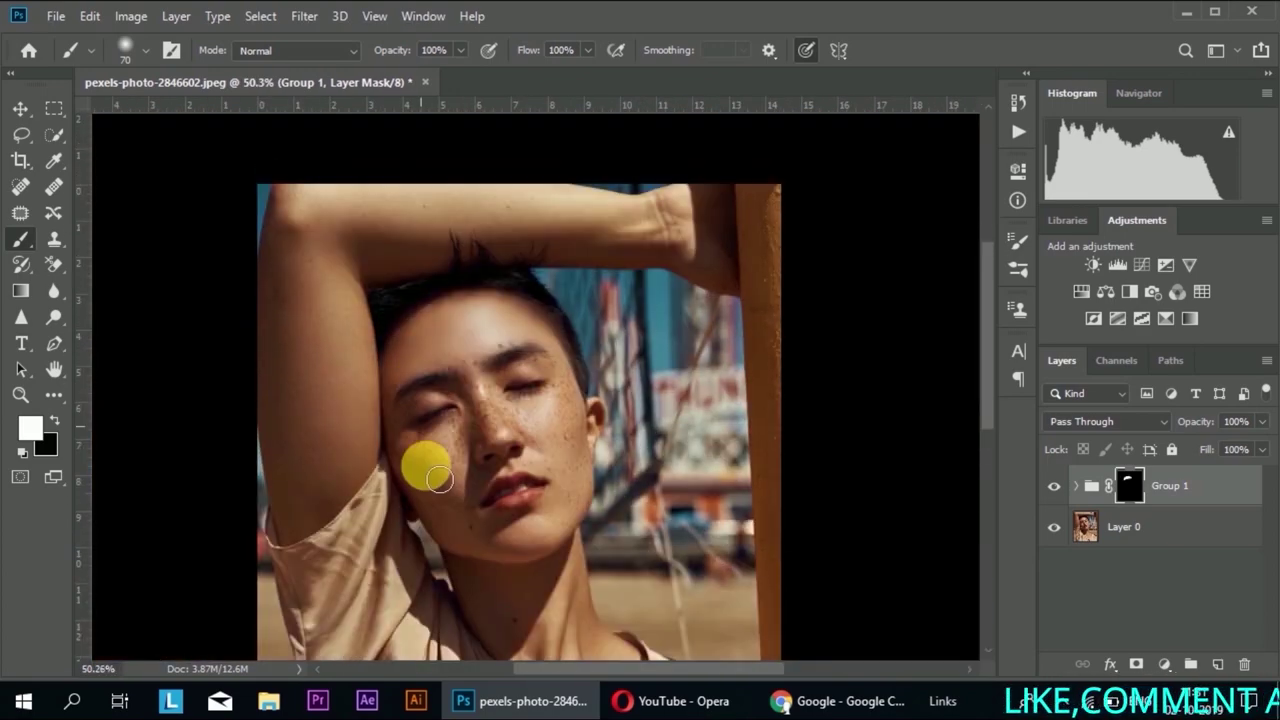
{"action": "scroll", "coordinate": [434, 400], "scroll_direction": "down", "scroll_amount": 2}
{"action": "scroll", "coordinate": [429, 400], "scroll_direction": "down", "scroll_amount": 2}
{"action": "scroll", "coordinate": [433, 400], "scroll_direction": "up", "scroll_amount": 3}
{"action": "scroll", "coordinate": [432, 398], "scroll_direction": "up", "scroll_amount": 5}
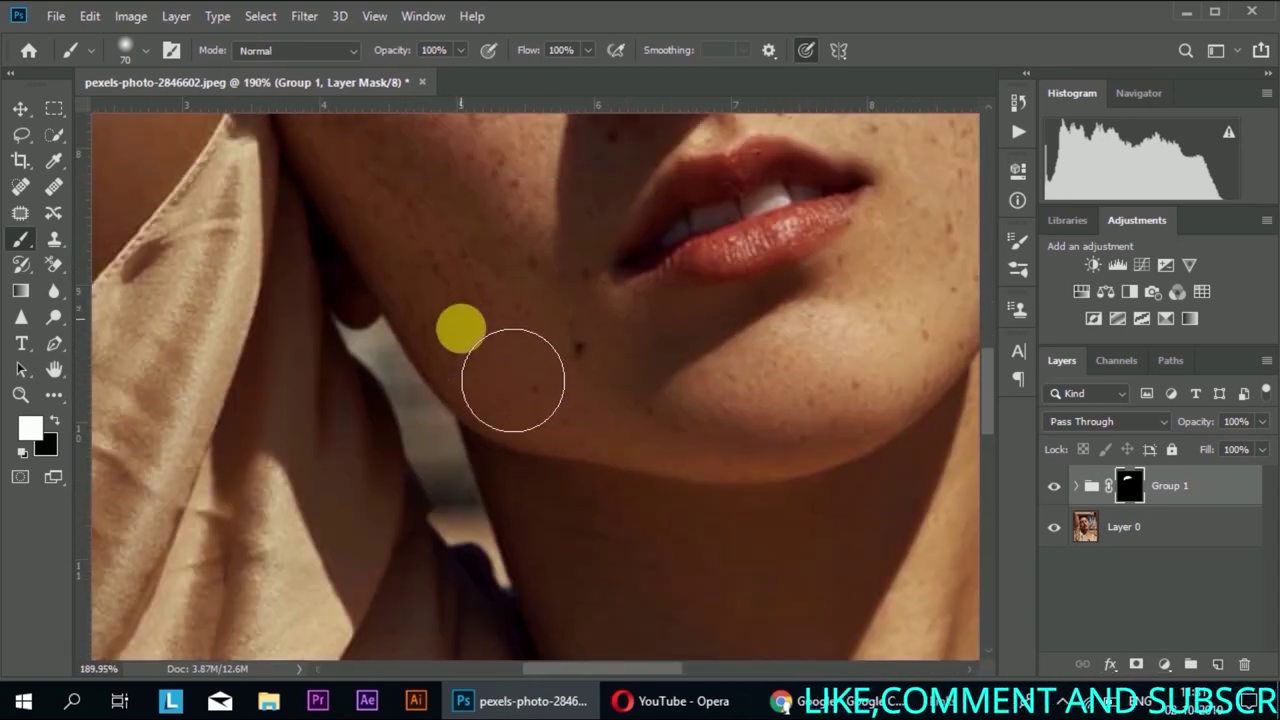
{"action": "left_click_drag", "start_coordinate": [460, 329], "coordinate": [470, 352]}
{"action": "scroll", "coordinate": [472, 350], "scroll_direction": "up", "scroll_amount": 1}
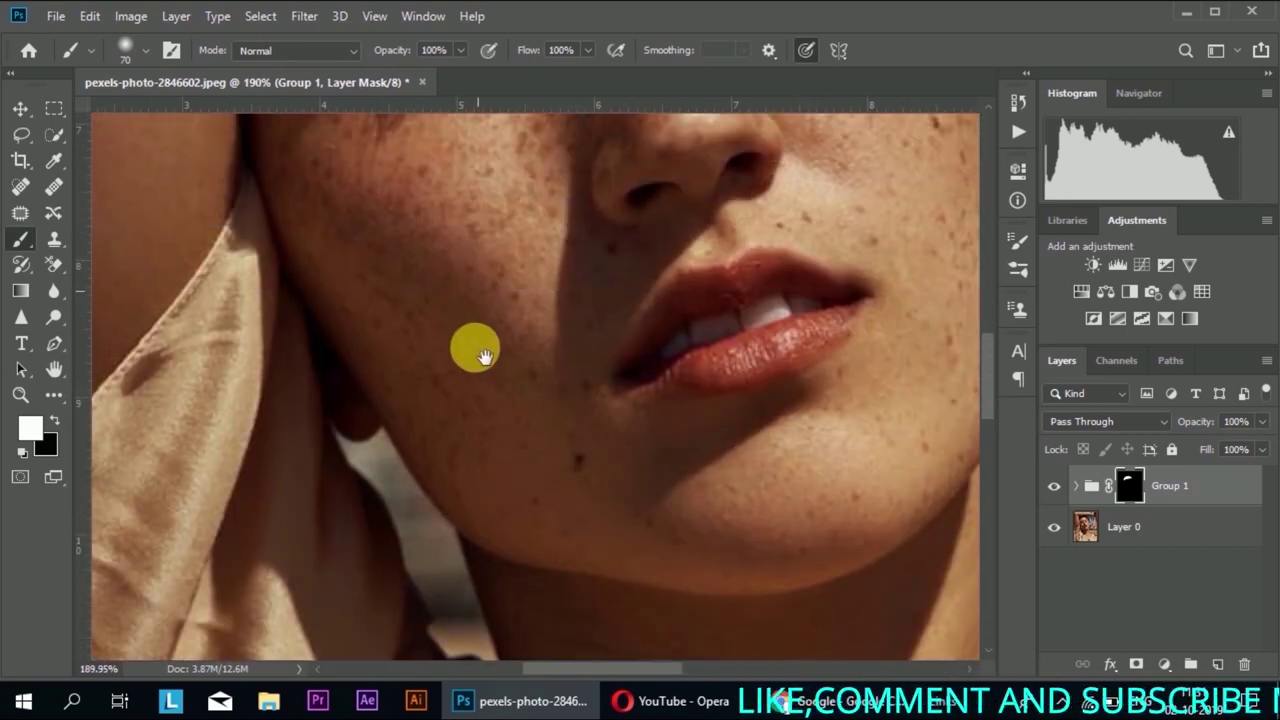
{"action": "scroll", "coordinate": [474, 380], "scroll_direction": "up", "scroll_amount": 2}
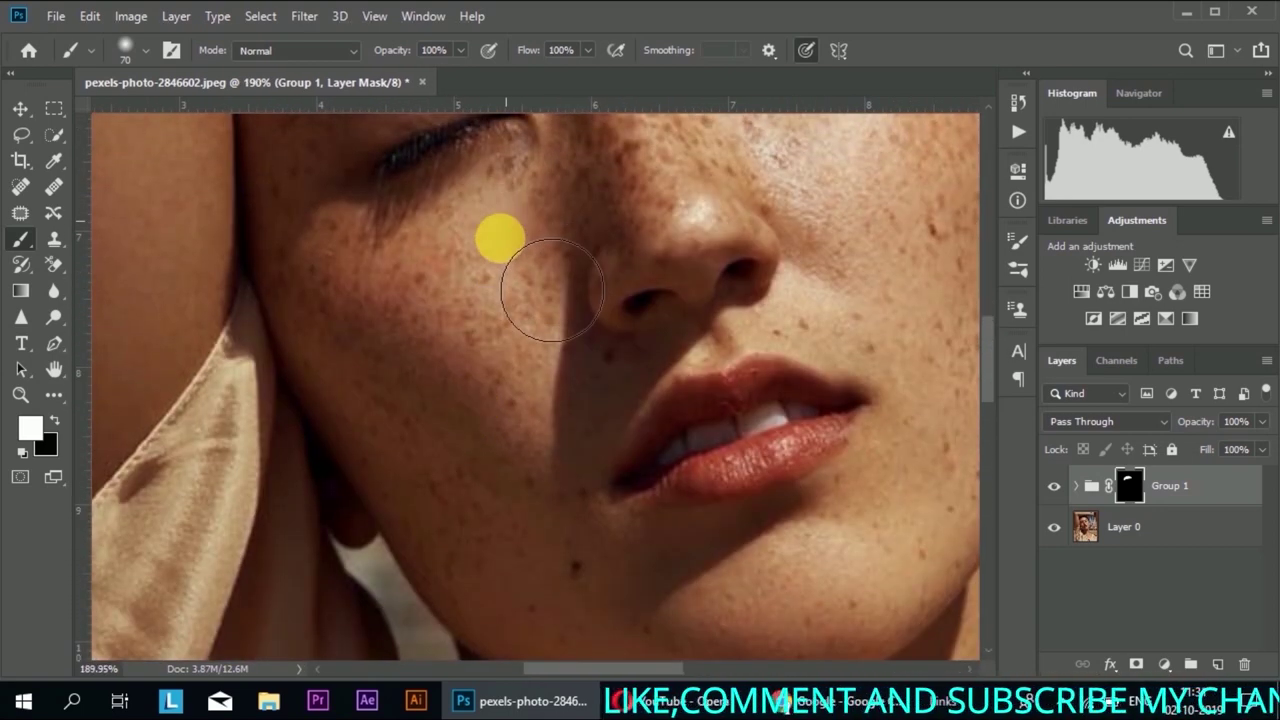
Reveal the smoothing over the cheek, lower cheek, jaw and freckled chin.
{"action": "mouse_move", "coordinate": [551, 290]}
{"action": "left_mouse_down"}
{"action": "mouse_move", "coordinate": [357, 314]}
{"action": "mouse_move", "coordinate": [323, 214]}
{"action": "mouse_move", "coordinate": [333, 293]}
{"action": "left_mouse_up"}
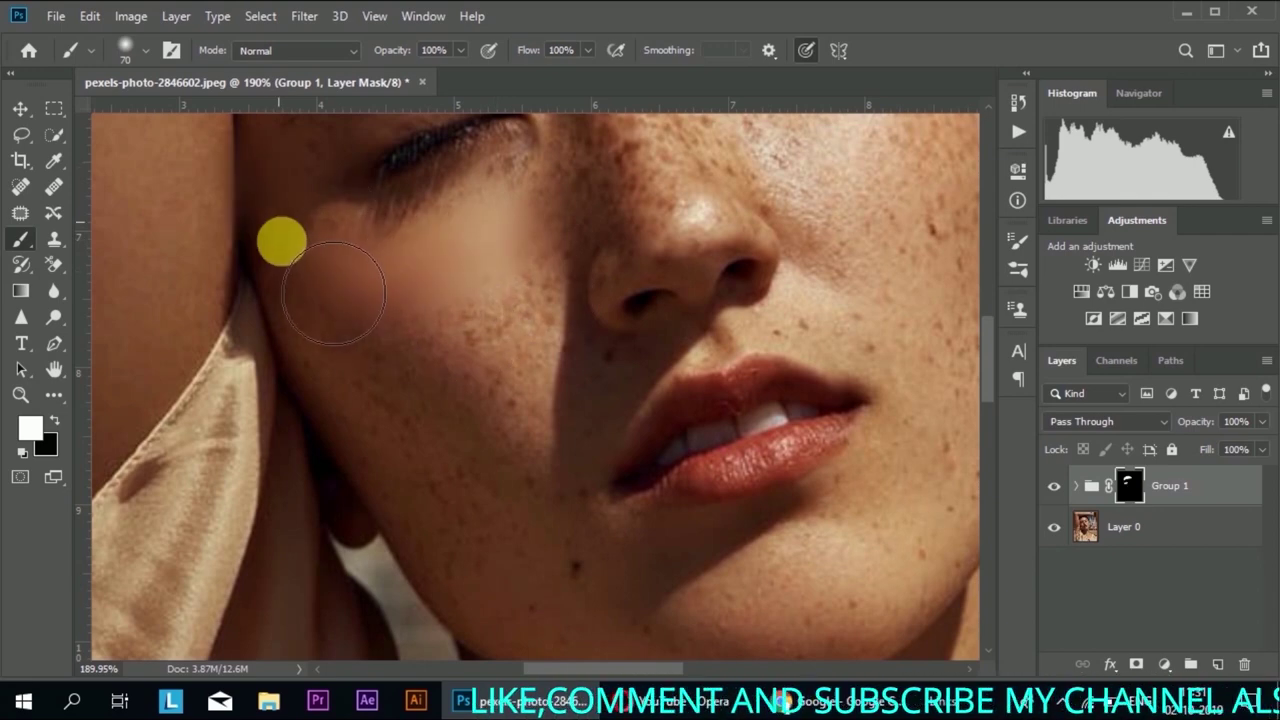
{"action": "mouse_move", "coordinate": [417, 529]}
{"action": "left_mouse_down"}
{"action": "mouse_move", "coordinate": [520, 463]}
{"action": "mouse_move", "coordinate": [577, 371]}
{"action": "mouse_move", "coordinate": [591, 500]}
{"action": "left_mouse_up"}
{"action": "scroll", "coordinate": [560, 430], "scroll_direction": "down", "scroll_amount": 3}
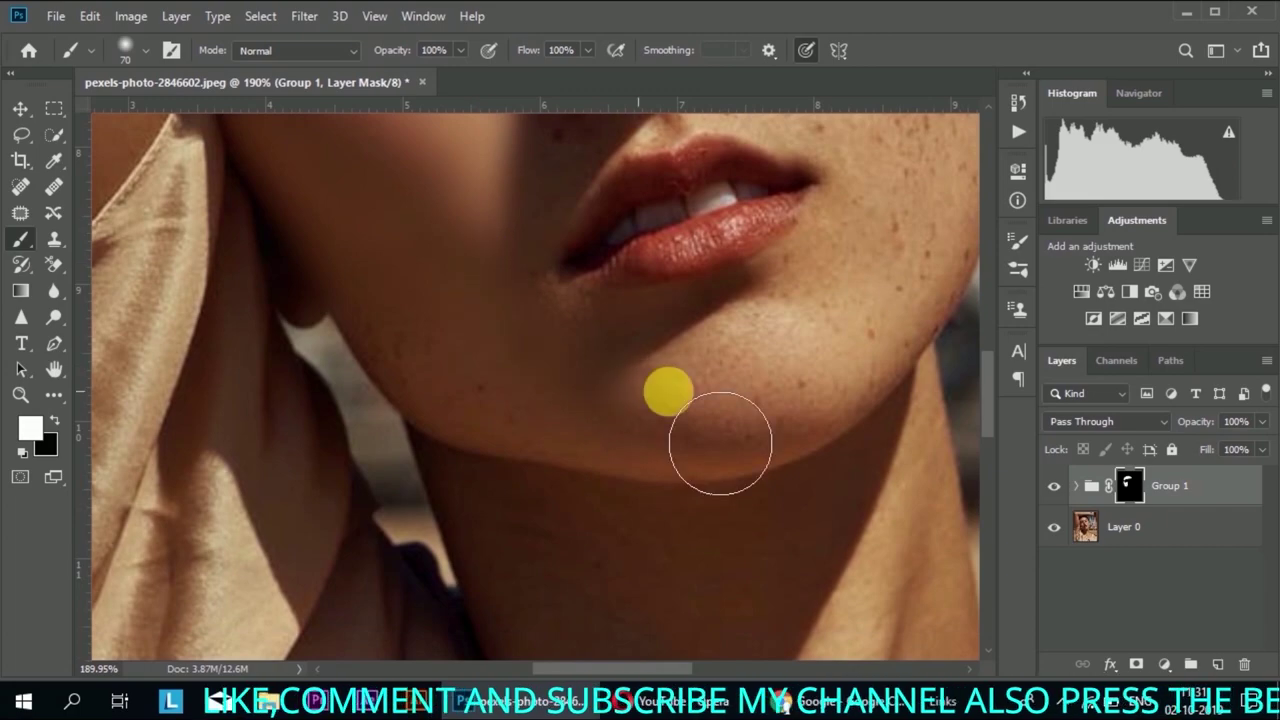
{"action": "mouse_move", "coordinate": [720, 443]}
{"action": "left_mouse_down"}
{"action": "mouse_move", "coordinate": [463, 420]}
{"action": "mouse_move", "coordinate": [829, 391]}
{"action": "mouse_move", "coordinate": [894, 300]}
{"action": "mouse_move", "coordinate": [875, 415]}
{"action": "mouse_move", "coordinate": [560, 480]}
{"action": "mouse_move", "coordinate": [523, 417]}
{"action": "mouse_move", "coordinate": [549, 331]}
{"action": "mouse_move", "coordinate": [633, 412]}
{"action": "left_mouse_up"}
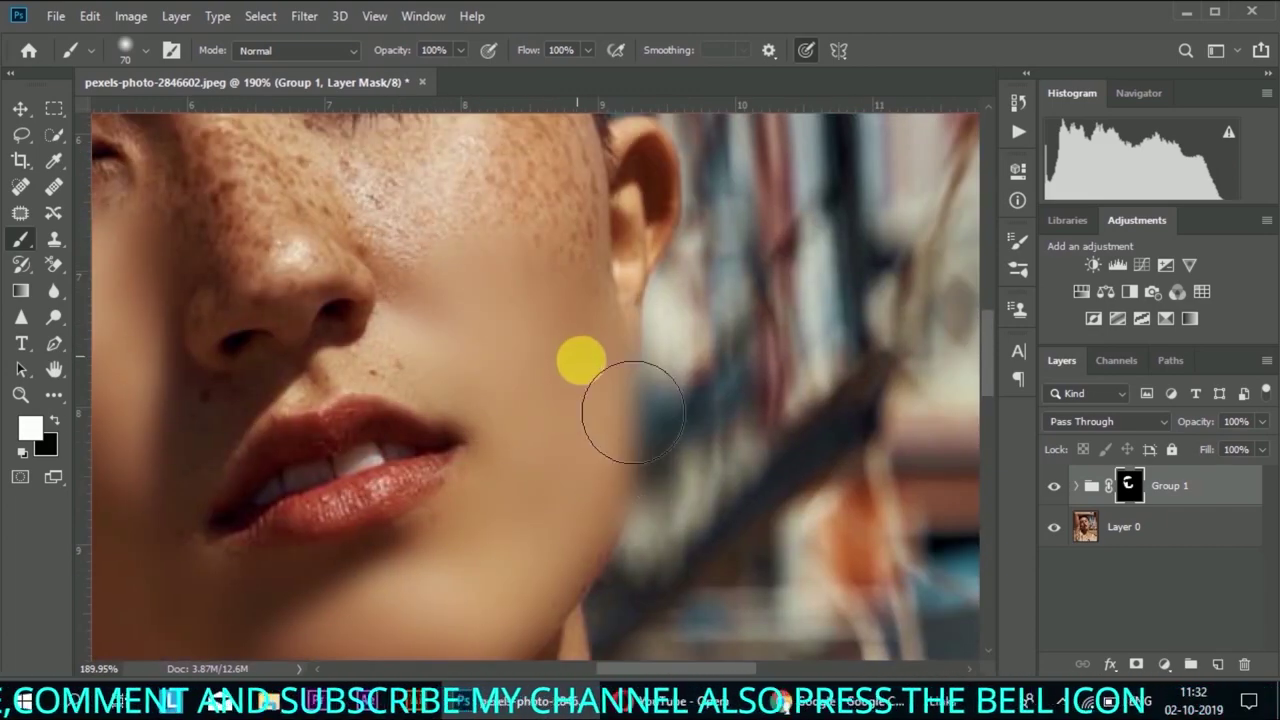
{"action": "scroll", "coordinate": [633, 412], "scroll_direction": "up", "scroll_amount": 3}
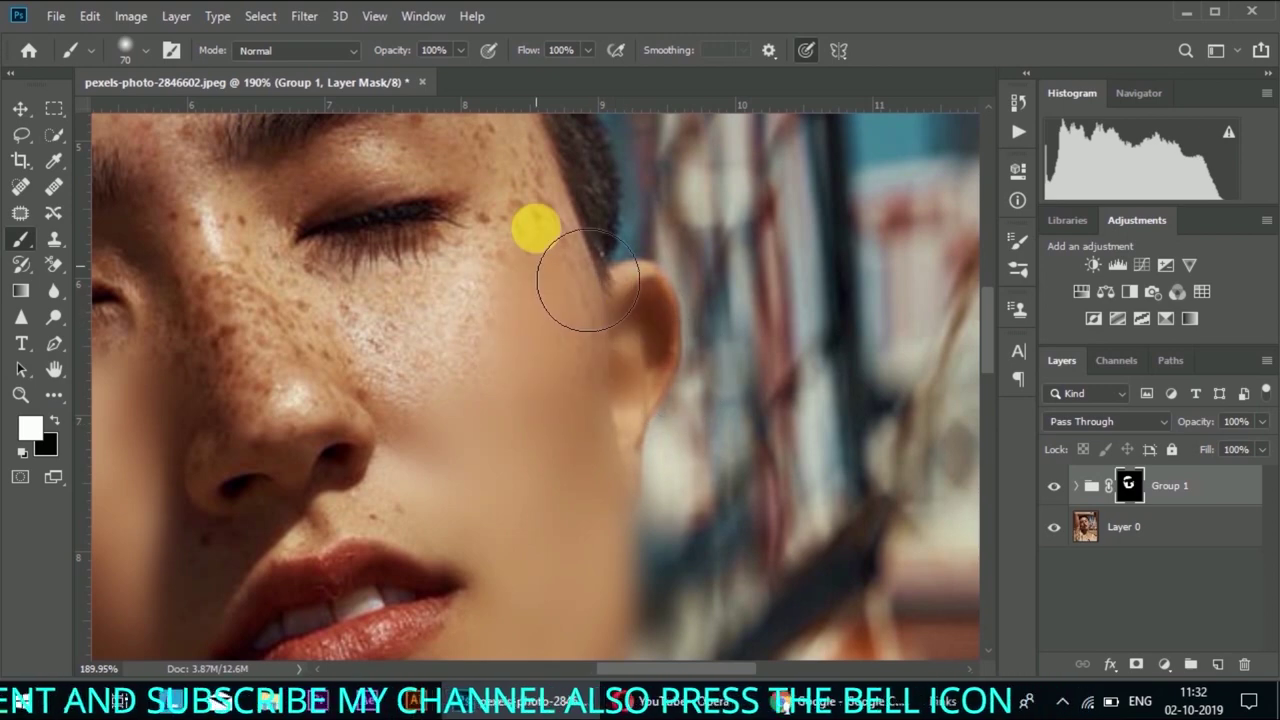
Smooth the freckled cheek from the ear to the nose.
{"action": "mouse_move", "coordinate": [587, 283]}
{"action": "left_mouse_down"}
{"action": "mouse_move", "coordinate": [437, 357]}
{"action": "mouse_move", "coordinate": [277, 363]}
{"action": "mouse_move", "coordinate": [357, 414]}
{"action": "mouse_move", "coordinate": [248, 430]}
{"action": "left_mouse_up"}
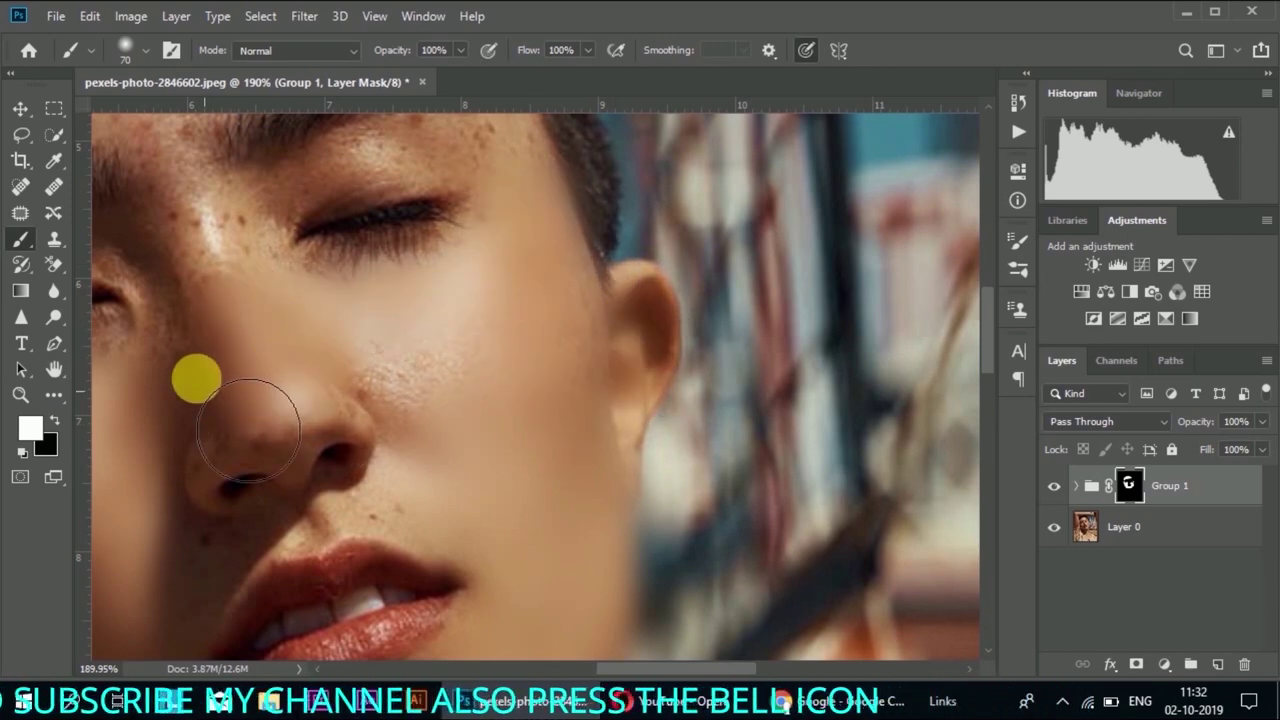
{"action": "mouse_move", "coordinate": [295, 335]}
{"action": "left_mouse_down"}
{"action": "mouse_move", "coordinate": [493, 513]}
{"action": "mouse_move", "coordinate": [486, 414]}
{"action": "mouse_move", "coordinate": [714, 343]}
{"action": "mouse_move", "coordinate": [514, 286]}
{"action": "mouse_move", "coordinate": [228, 398]}
{"action": "left_mouse_up"}
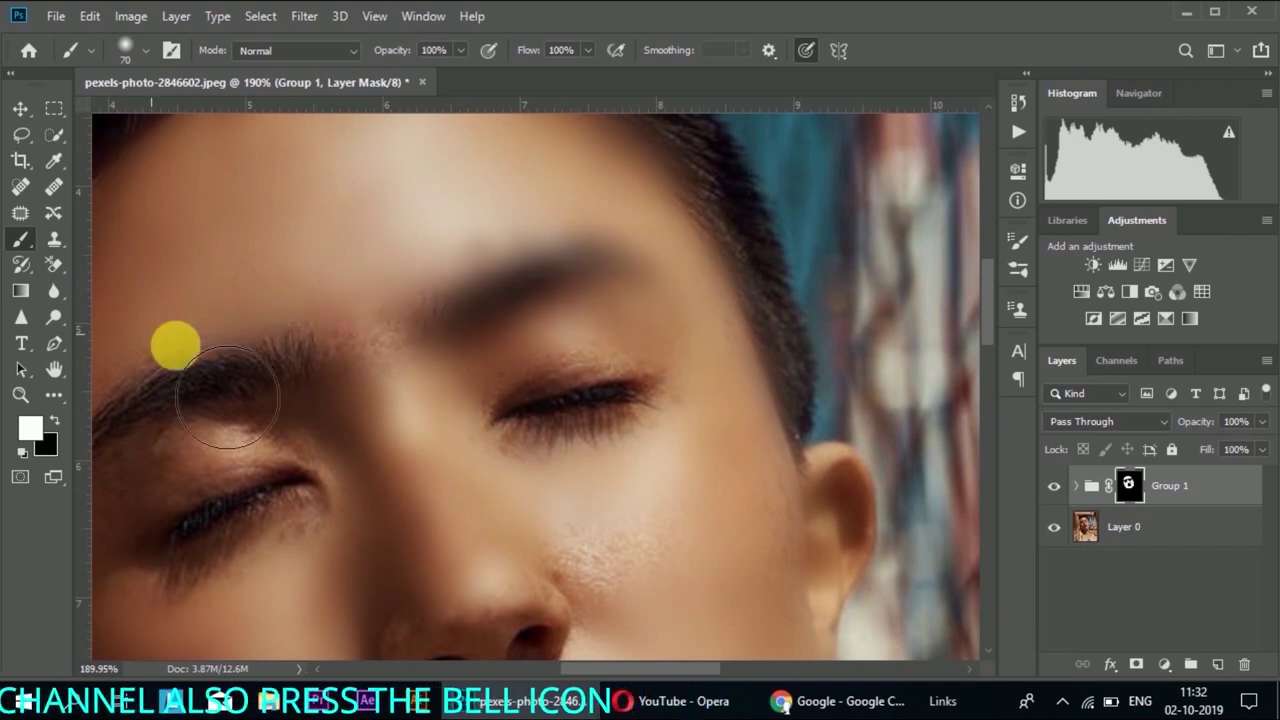
{"action": "scroll", "coordinate": [380, 360], "scroll_direction": "down", "scroll_amount": 3}
{"action": "scroll", "coordinate": [380, 360], "scroll_direction": "down", "scroll_amount": 3}
{"action": "scroll", "coordinate": [380, 360], "scroll_direction": "up", "scroll_amount": 3}
{"action": "scroll", "coordinate": [380, 360], "scroll_direction": "up", "scroll_amount": 2}
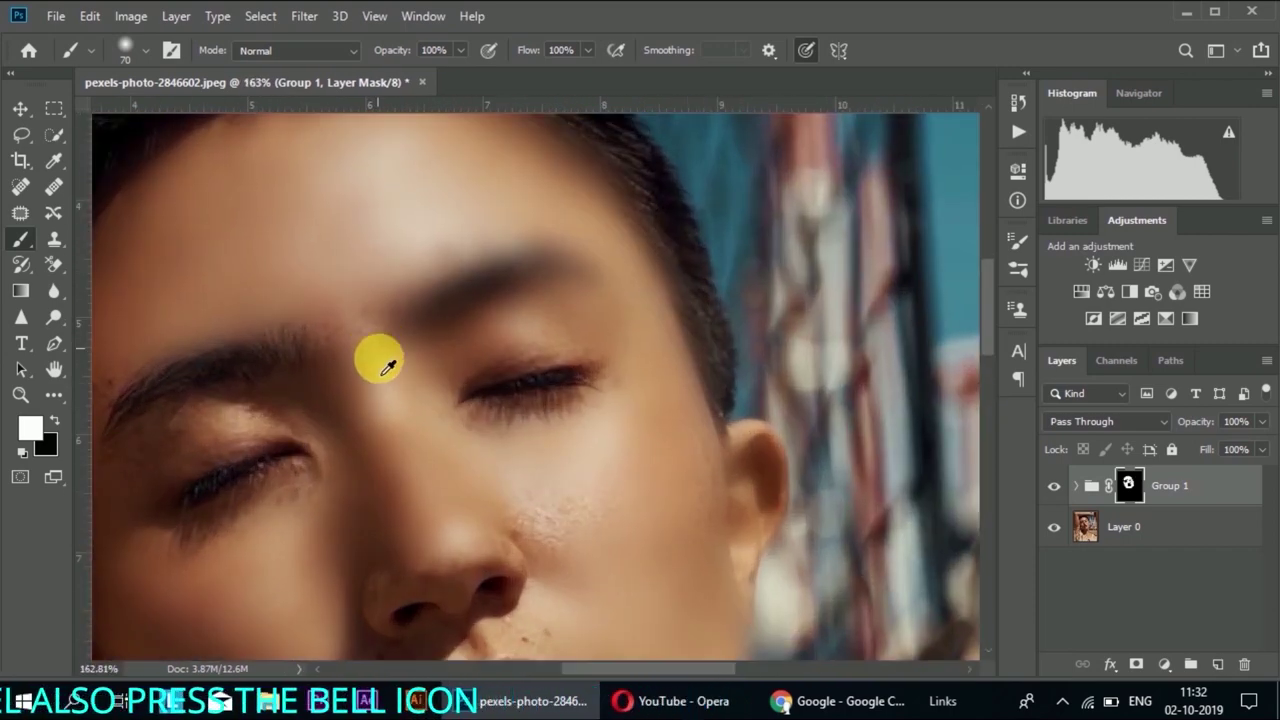
{"action": "scroll", "coordinate": [309, 351], "scroll_direction": "down", "scroll_amount": 2}
{"action": "scroll", "coordinate": [398, 428], "scroll_direction": "down", "scroll_amount": 3}
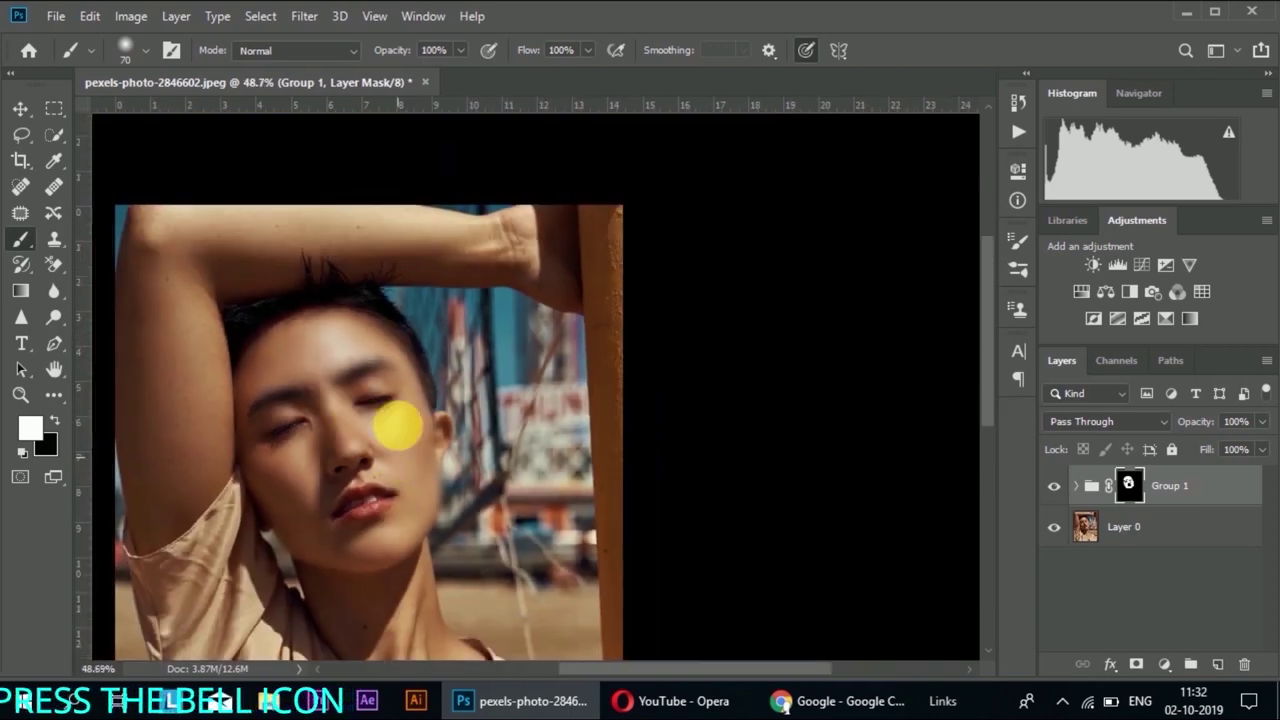
{"action": "scroll", "coordinate": [398, 428], "scroll_direction": "up", "scroll_amount": 4}
{"action": "scroll", "coordinate": [386, 477], "scroll_direction": "up", "scroll_amount": 3}
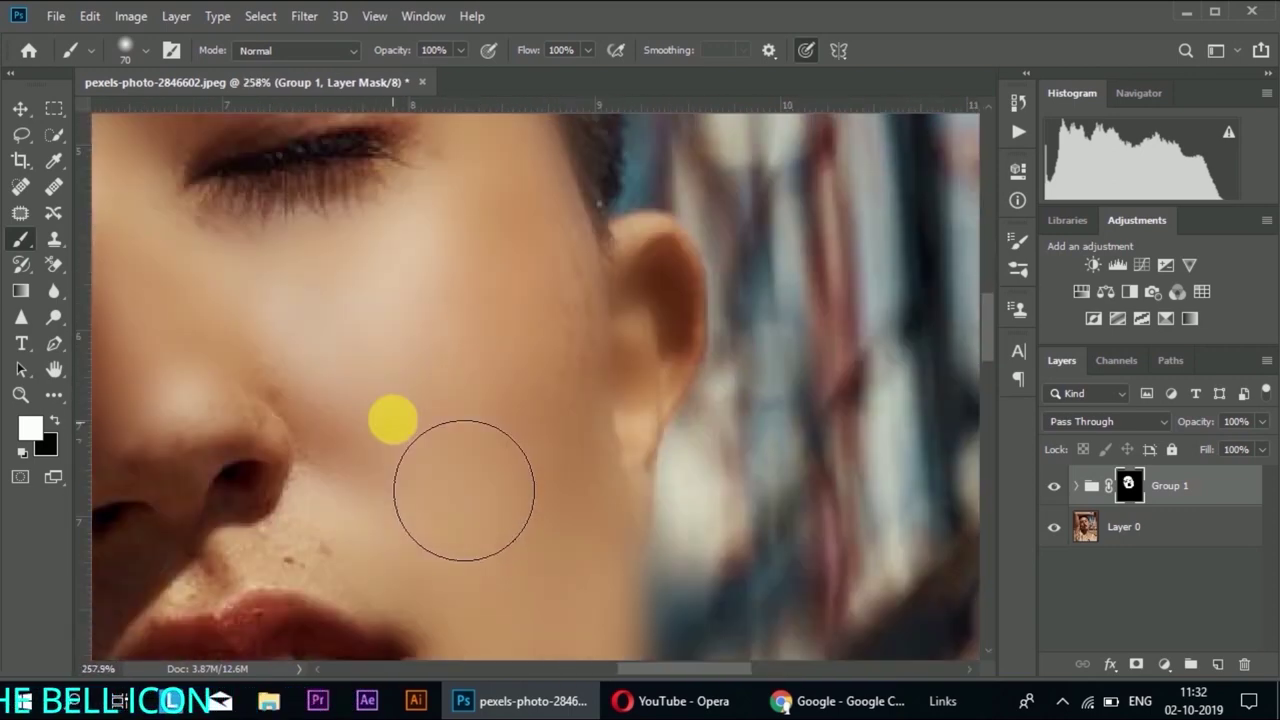
{"action": "scroll", "coordinate": [392, 420], "scroll_direction": "down", "scroll_amount": 2}
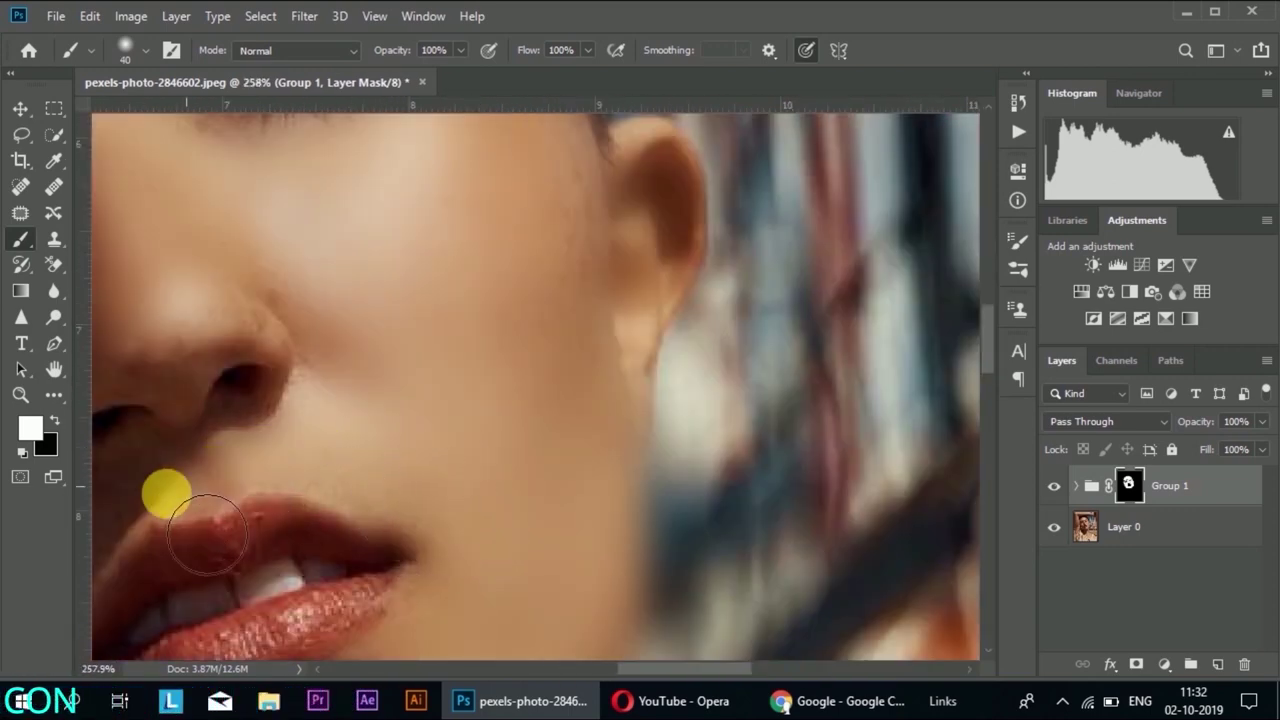
Smooth the raised arm and forearm skin using a slightly smaller brush.
{"action": "left_click_drag", "start_coordinate": [250, 540], "coordinate": [425, 505]}
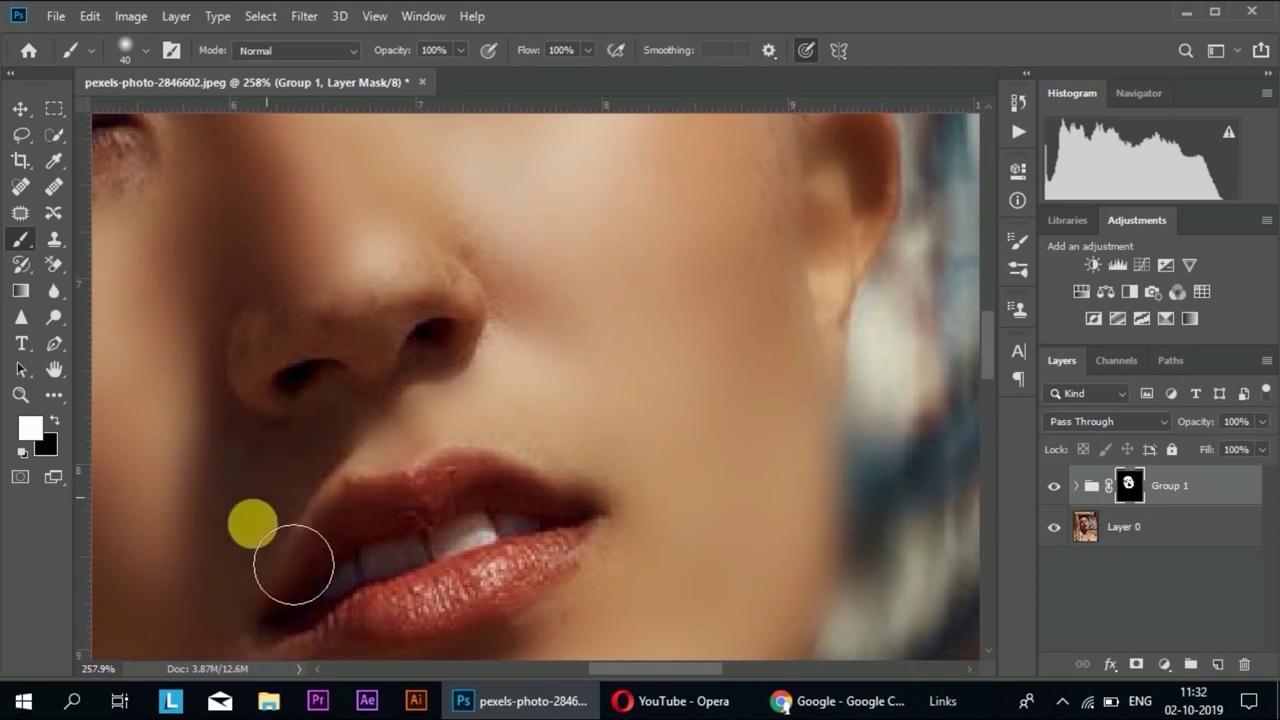
{"action": "scroll", "coordinate": [250, 590], "scroll_direction": "down", "scroll_amount": 3}
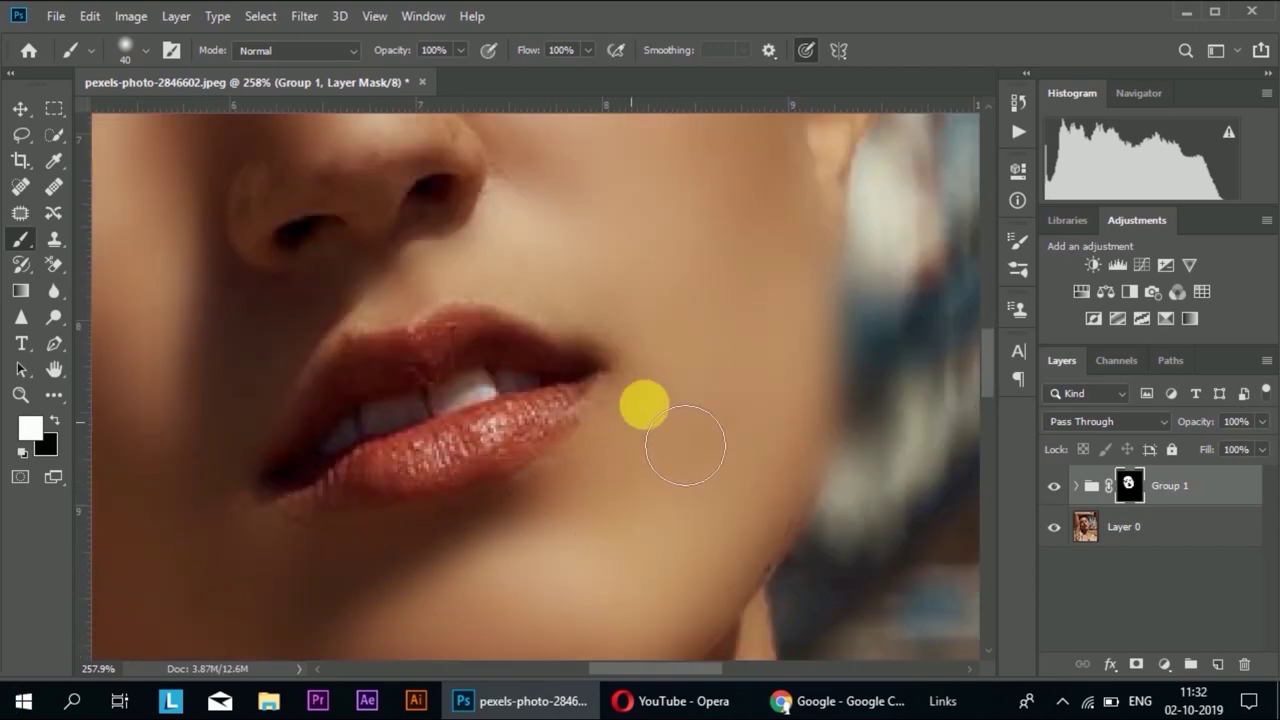
{"action": "scroll", "coordinate": [550, 380], "scroll_direction": "up", "scroll_amount": 4}
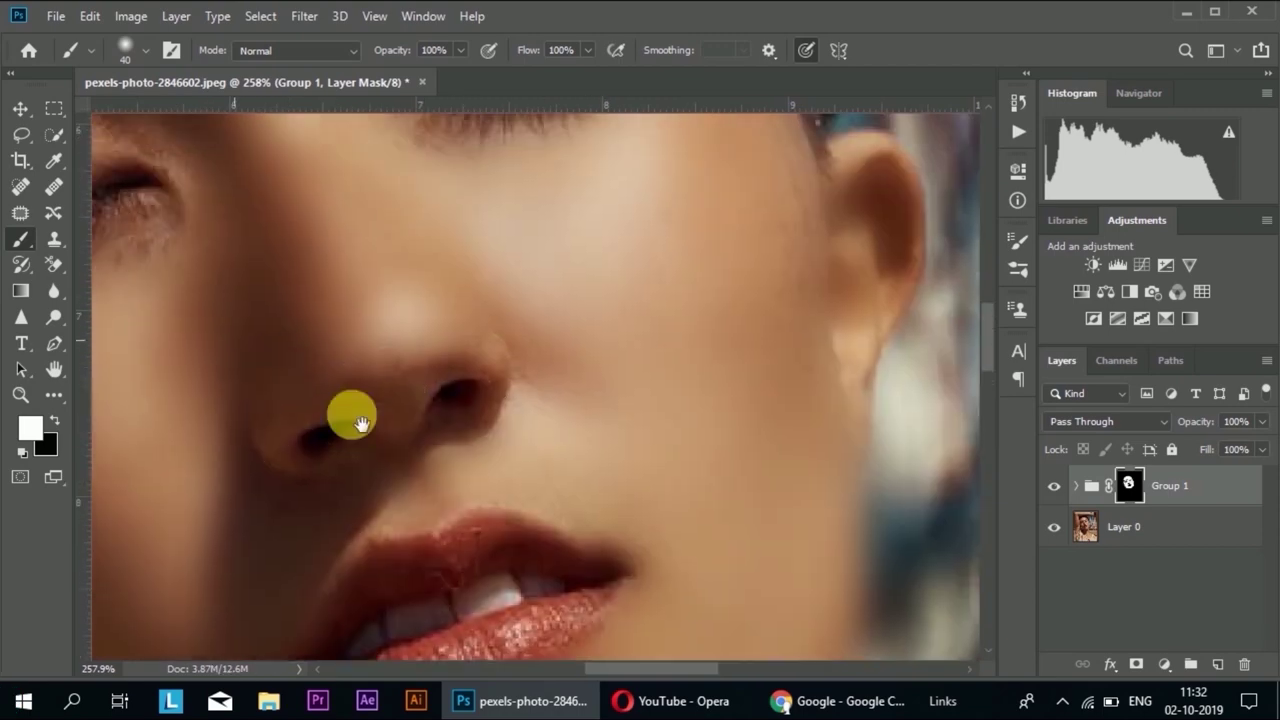
{"action": "scroll", "coordinate": [351, 414], "scroll_direction": "up", "scroll_amount": 3}
{"action": "scroll", "coordinate": [351, 414], "scroll_direction": "left", "scroll_amount": 10}
{"action": "scroll", "coordinate": [350, 351], "scroll_direction": "down", "scroll_amount": 5}
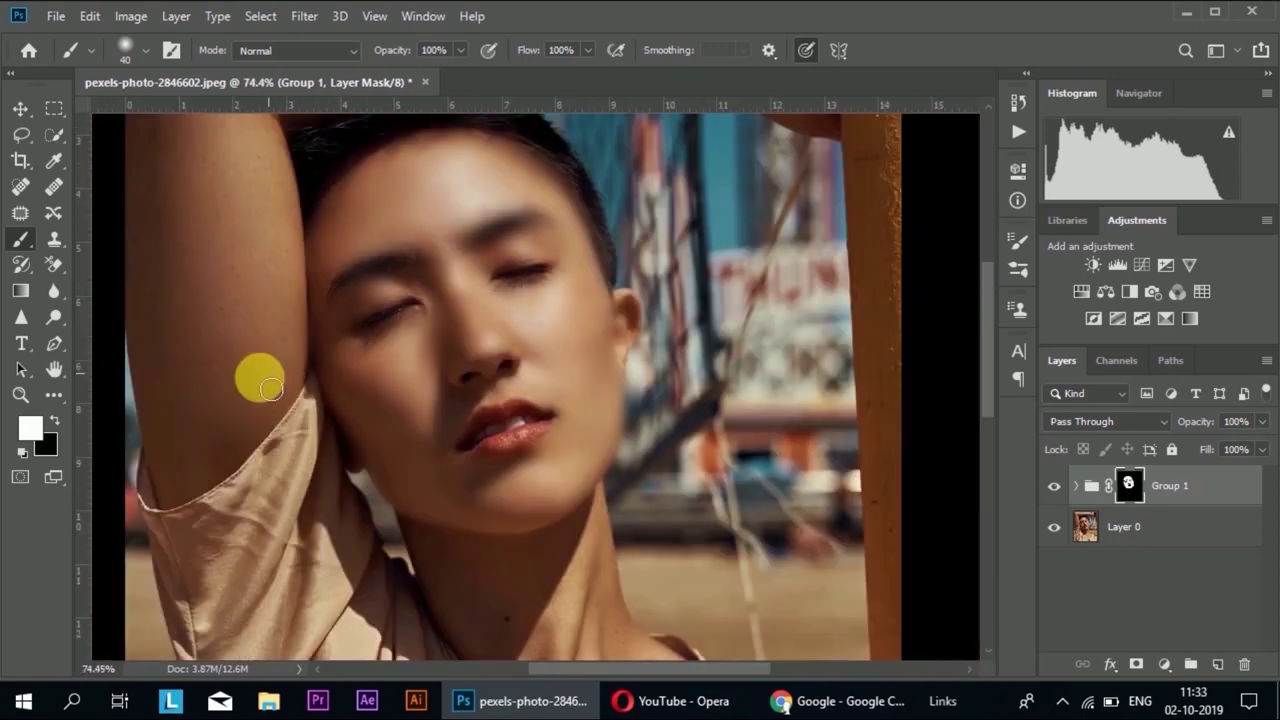
{"action": "scroll", "coordinate": [260, 420], "scroll_direction": "up", "scroll_amount": 3}
{"action": "scroll", "coordinate": [298, 530], "scroll_direction": "down", "scroll_amount": 1}
{"action": "mouse_move", "coordinate": [298, 530]}
{"action": "left_mouse_down"}
{"action": "mouse_move", "coordinate": [306, 609]}
{"action": "mouse_move", "coordinate": [297, 414]}
{"action": "mouse_move", "coordinate": [260, 523]}
{"action": "mouse_move", "coordinate": [282, 672]}
{"action": "mouse_move", "coordinate": [265, 306]}
{"action": "mouse_move", "coordinate": [363, 277]}
{"action": "mouse_move", "coordinate": [576, 272]}
{"action": "left_mouse_up"}
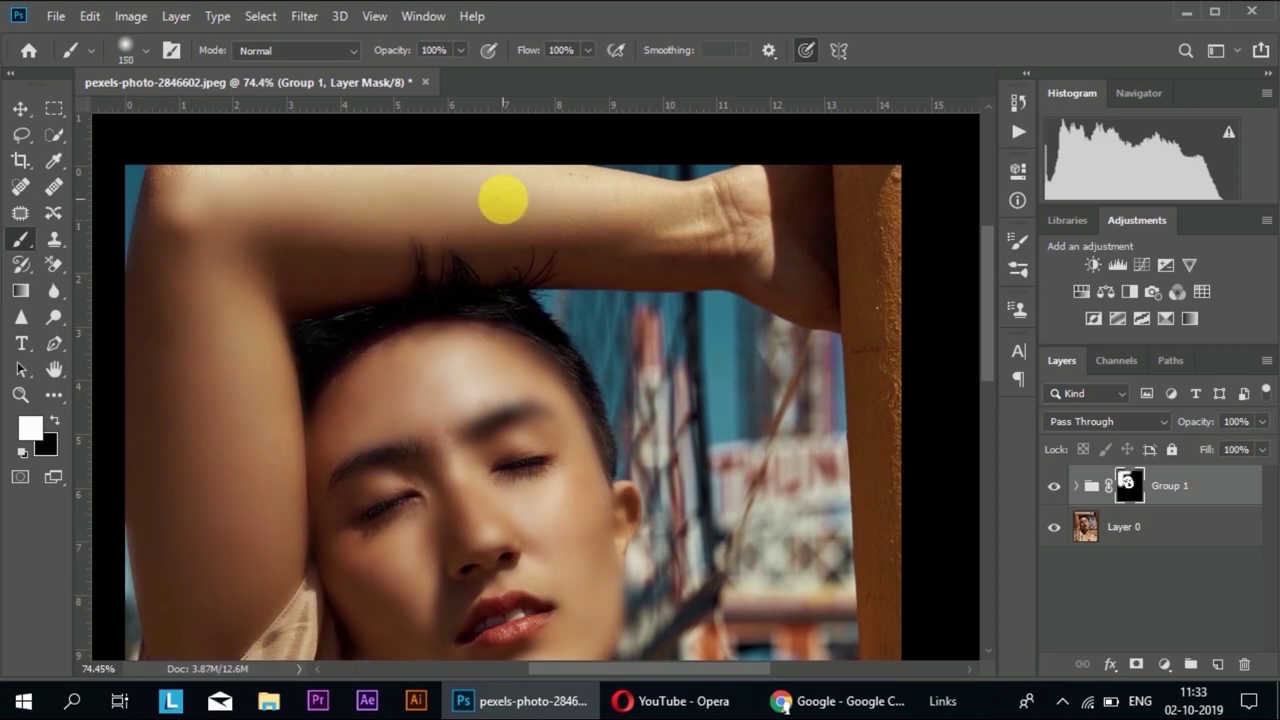
{"action": "key", "text": "bracketleft"}
{"action": "mouse_move", "coordinate": [509, 211]}
{"action": "left_mouse_down"}
{"action": "mouse_move", "coordinate": [380, 263]}
{"action": "mouse_move", "coordinate": [500, 237]}
{"action": "mouse_move", "coordinate": [643, 243]}
{"action": "mouse_move", "coordinate": [630, 250]}
{"action": "mouse_move", "coordinate": [657, 243]}
{"action": "mouse_move", "coordinate": [669, 217]}
{"action": "mouse_move", "coordinate": [774, 238]}
{"action": "mouse_move", "coordinate": [786, 271]}
{"action": "mouse_move", "coordinate": [771, 329]}
{"action": "mouse_move", "coordinate": [585, 328]}
{"action": "left_mouse_up"}
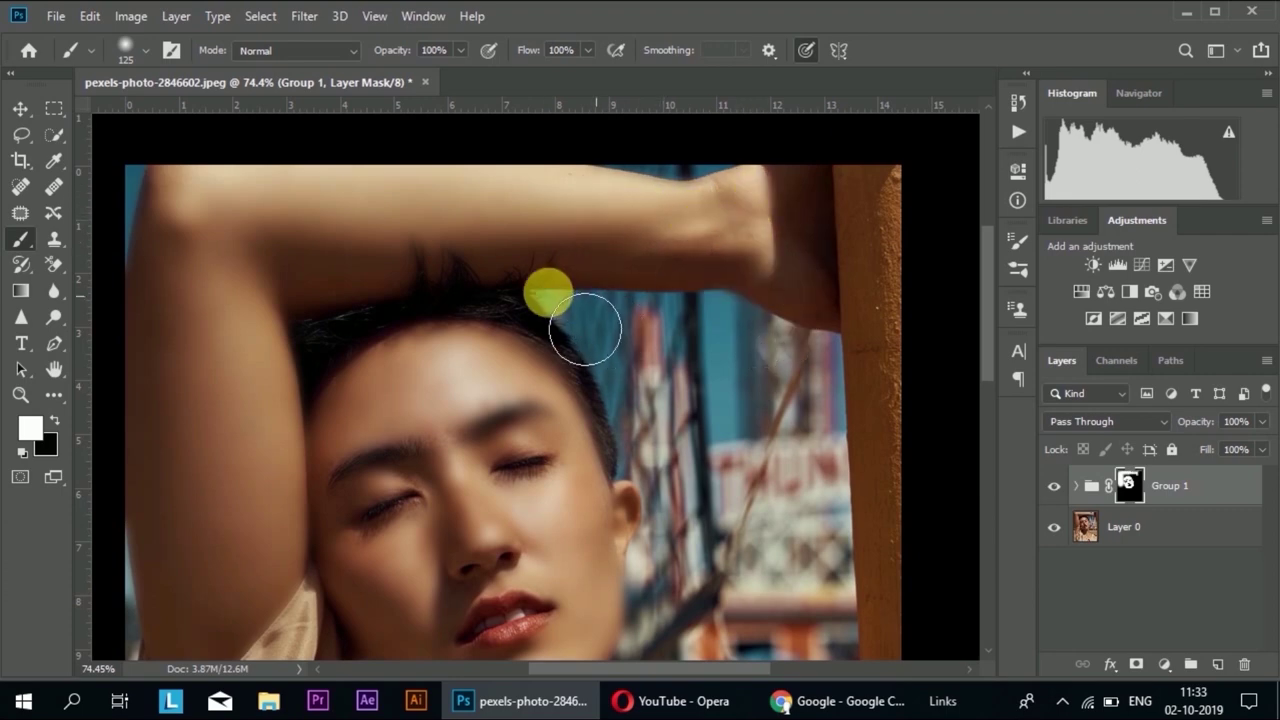
Reveal the smoothing on the skin of the neck.
{"action": "scroll", "coordinate": [570, 305], "scroll_direction": "down", "scroll_amount": 1}
{"action": "scroll", "coordinate": [570, 300], "scroll_direction": "down", "scroll_amount": 3}
{"action": "scroll", "coordinate": [570, 300], "scroll_direction": "down", "scroll_amount": 2}
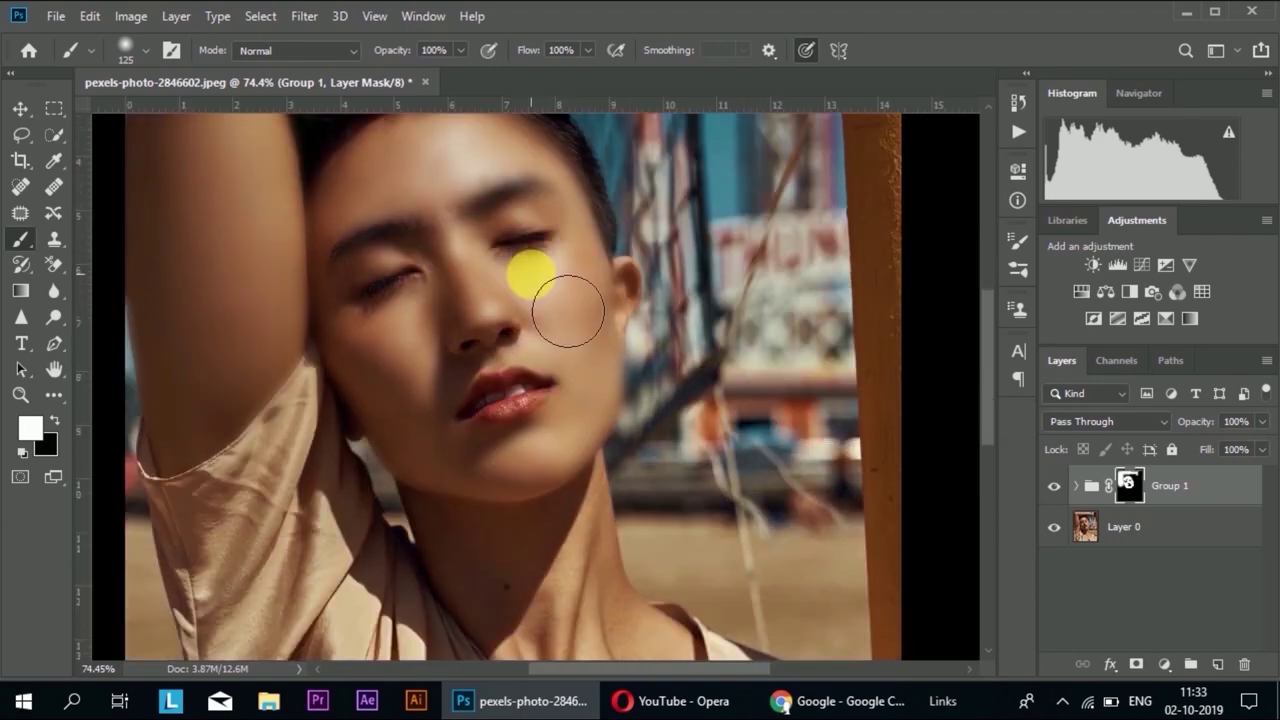
{"action": "scroll", "coordinate": [590, 350], "scroll_direction": "down", "scroll_amount": 3}
{"action": "scroll", "coordinate": [577, 420], "scroll_direction": "up", "scroll_amount": 3}
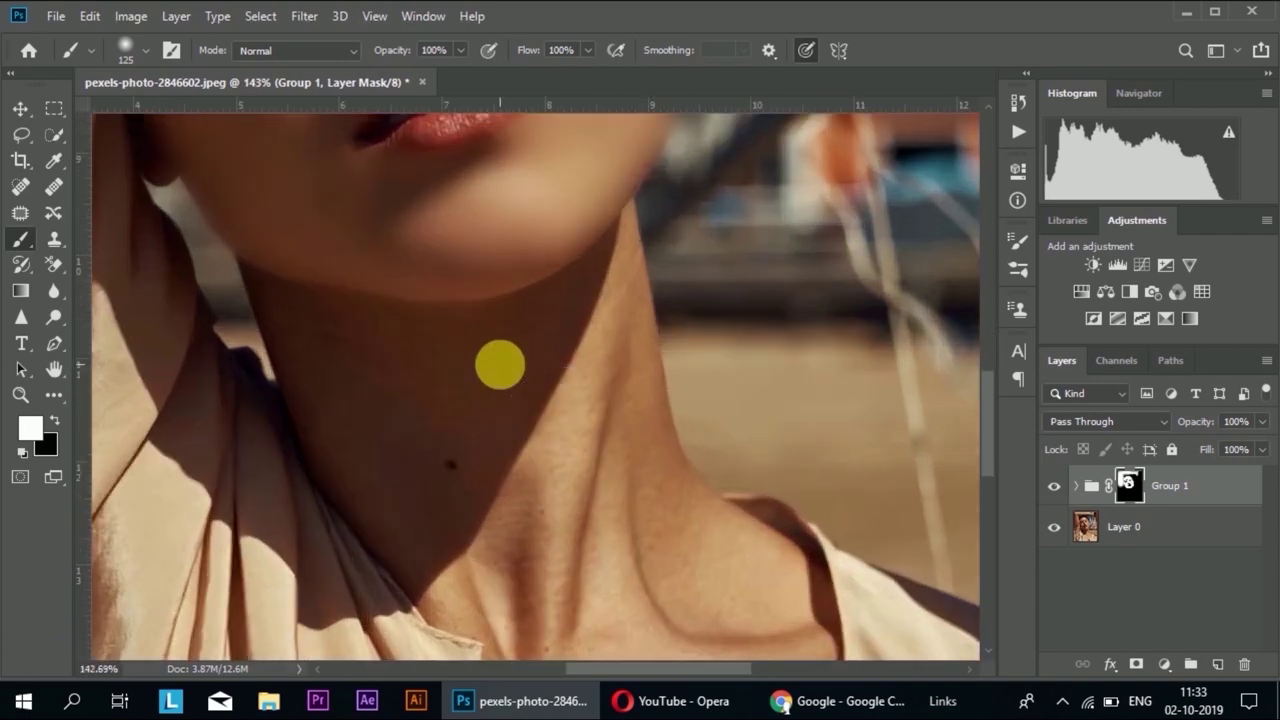
{"action": "mouse_move", "coordinate": [512, 533]}
{"action": "left_mouse_down"}
{"action": "mouse_move", "coordinate": [443, 486]}
{"action": "mouse_move", "coordinate": [463, 523]}
{"action": "mouse_move", "coordinate": [437, 491]}
{"action": "mouse_move", "coordinate": [626, 583]}
{"action": "left_mouse_up"}
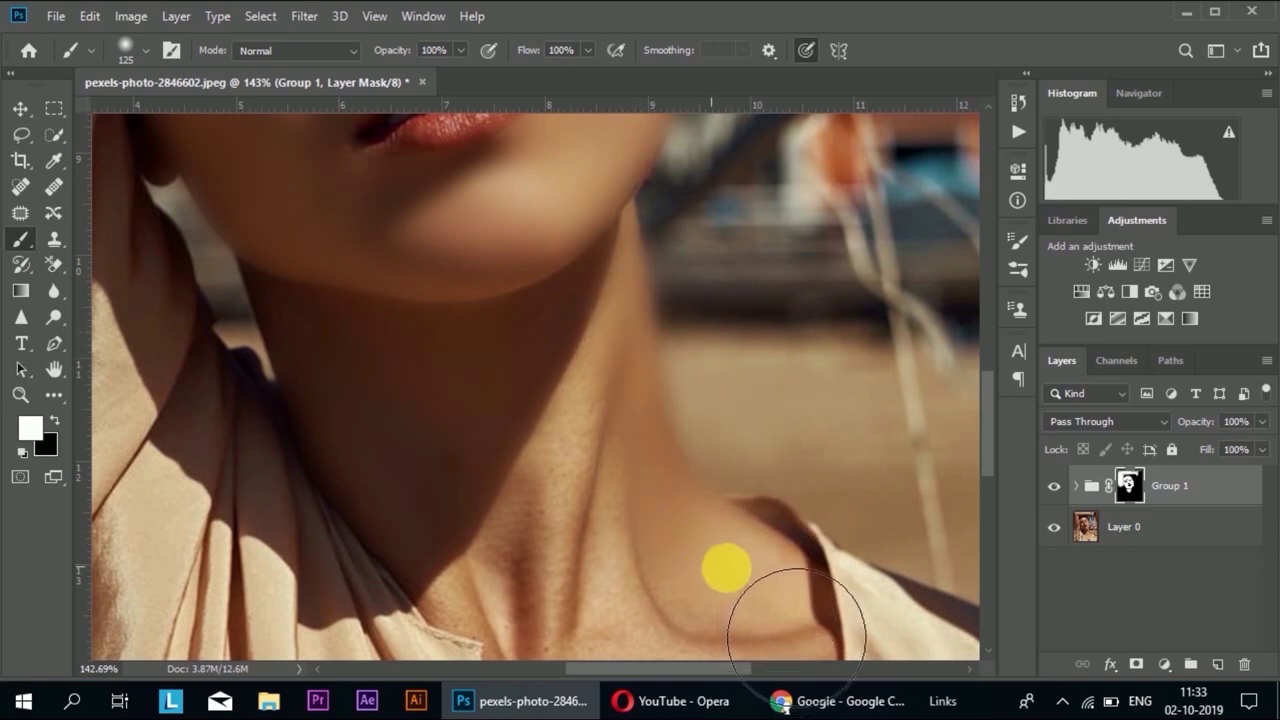
{"action": "scroll", "coordinate": [797, 629], "scroll_direction": "down", "scroll_amount": 3}
{"action": "scroll", "coordinate": [771, 557], "scroll_direction": "down", "scroll_amount": 3}
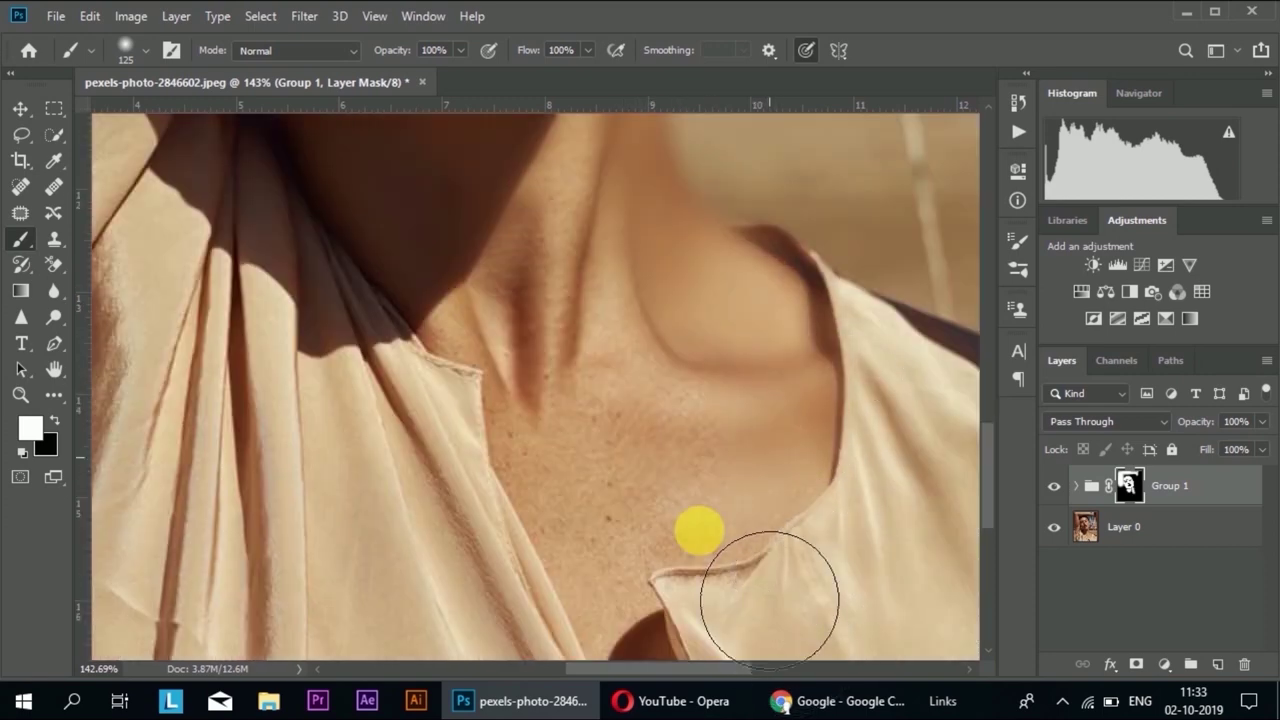
{"action": "scroll", "coordinate": [770, 597], "scroll_direction": "down", "scroll_amount": 1}
{"action": "scroll", "coordinate": [714, 557], "scroll_direction": "down", "scroll_amount": 2}
{"action": "scroll", "coordinate": [691, 486], "scroll_direction": "down", "scroll_amount": 1}
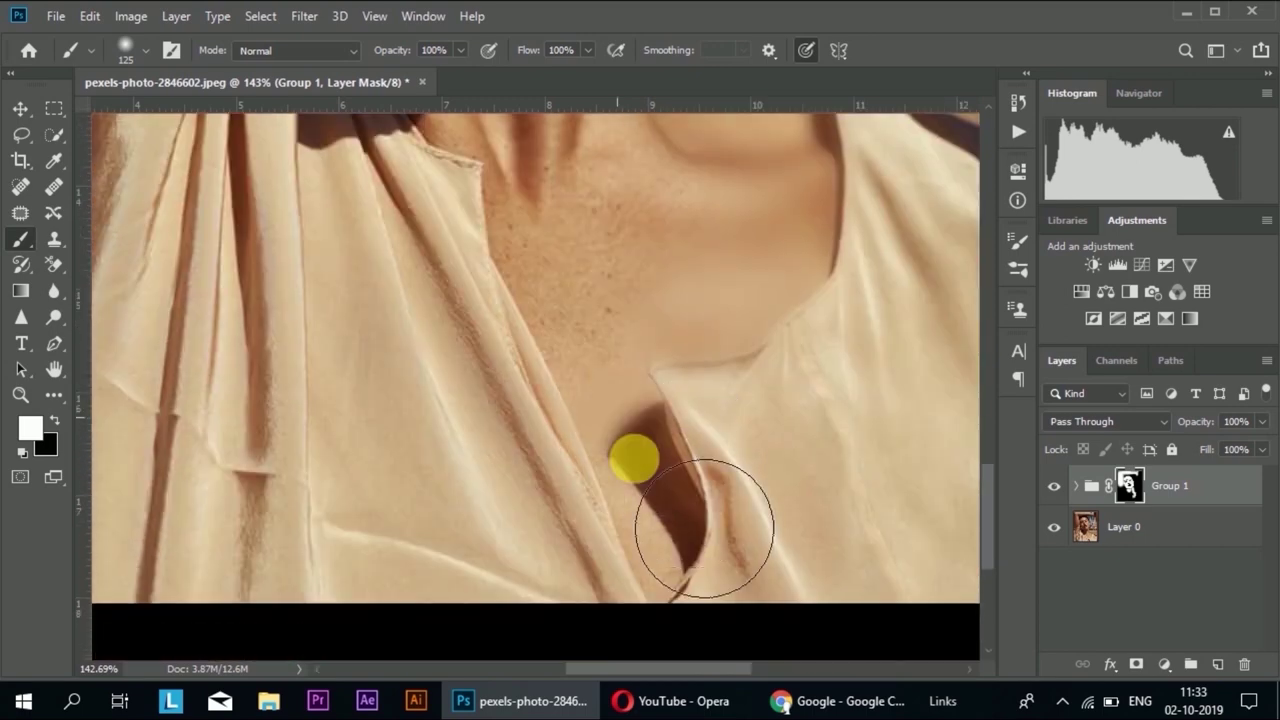
Smooth the collarbone and the skin beside the blouse collar.
{"action": "left_click_drag", "start_coordinate": [712, 560], "coordinate": [677, 480]}
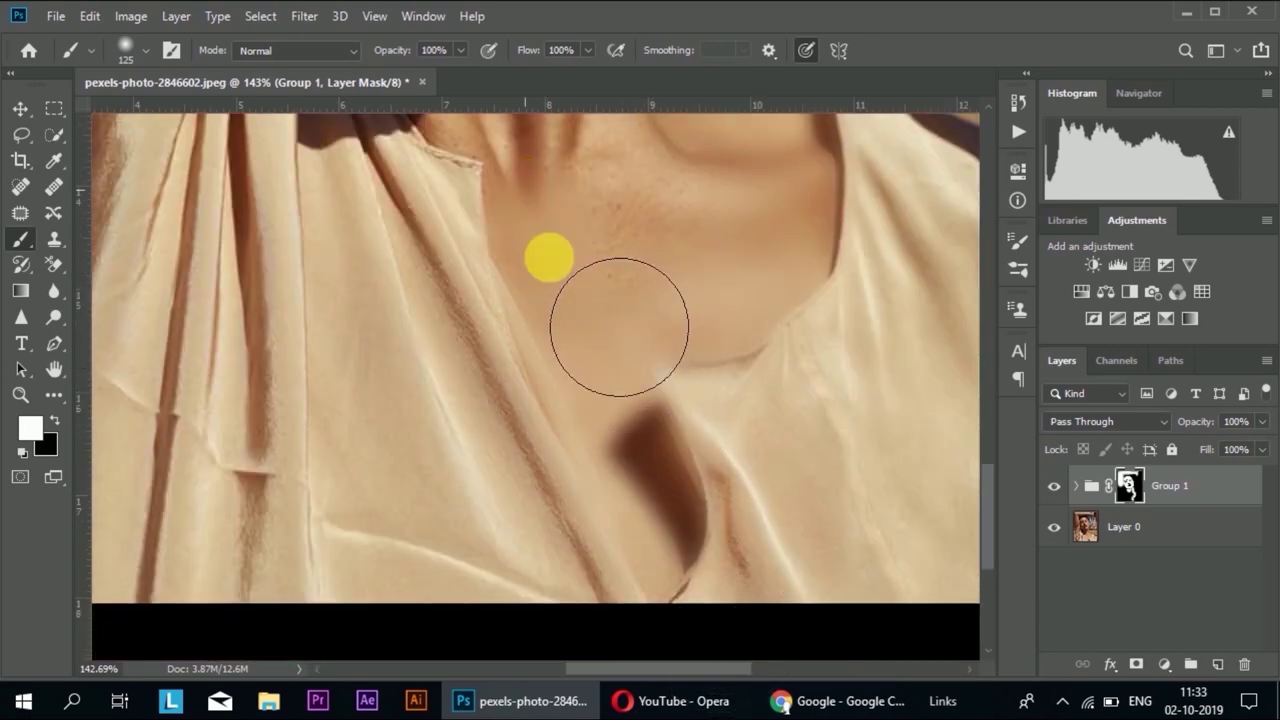
{"action": "scroll", "coordinate": [645, 390], "scroll_direction": "up", "scroll_amount": 2}
{"action": "scroll", "coordinate": [640, 449], "scroll_direction": "up", "scroll_amount": 1}
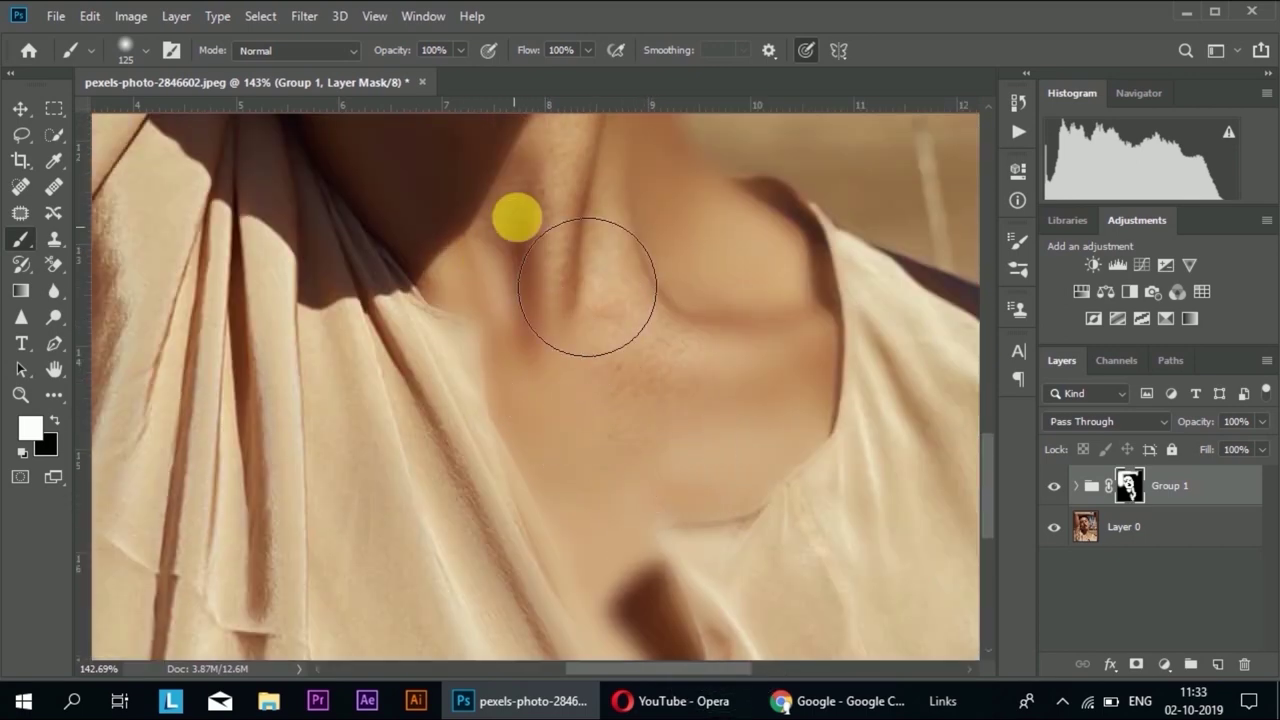
{"action": "left_click_drag", "start_coordinate": [740, 490], "coordinate": [630, 475]}
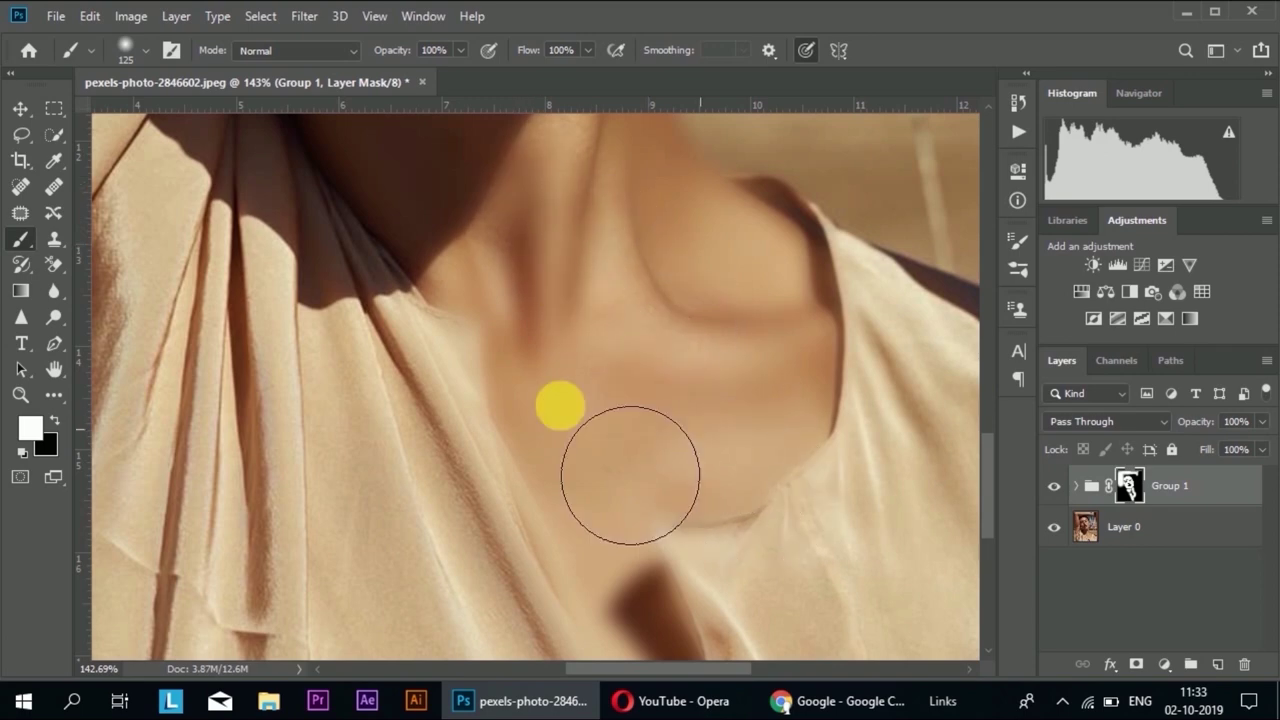
{"action": "scroll", "coordinate": [630, 475], "scroll_direction": "down", "scroll_amount": 2}
{"action": "scroll", "coordinate": [630, 475], "scroll_direction": "down", "scroll_amount": 1}
{"action": "scroll", "coordinate": [610, 460], "scroll_direction": "down", "scroll_amount": 2}
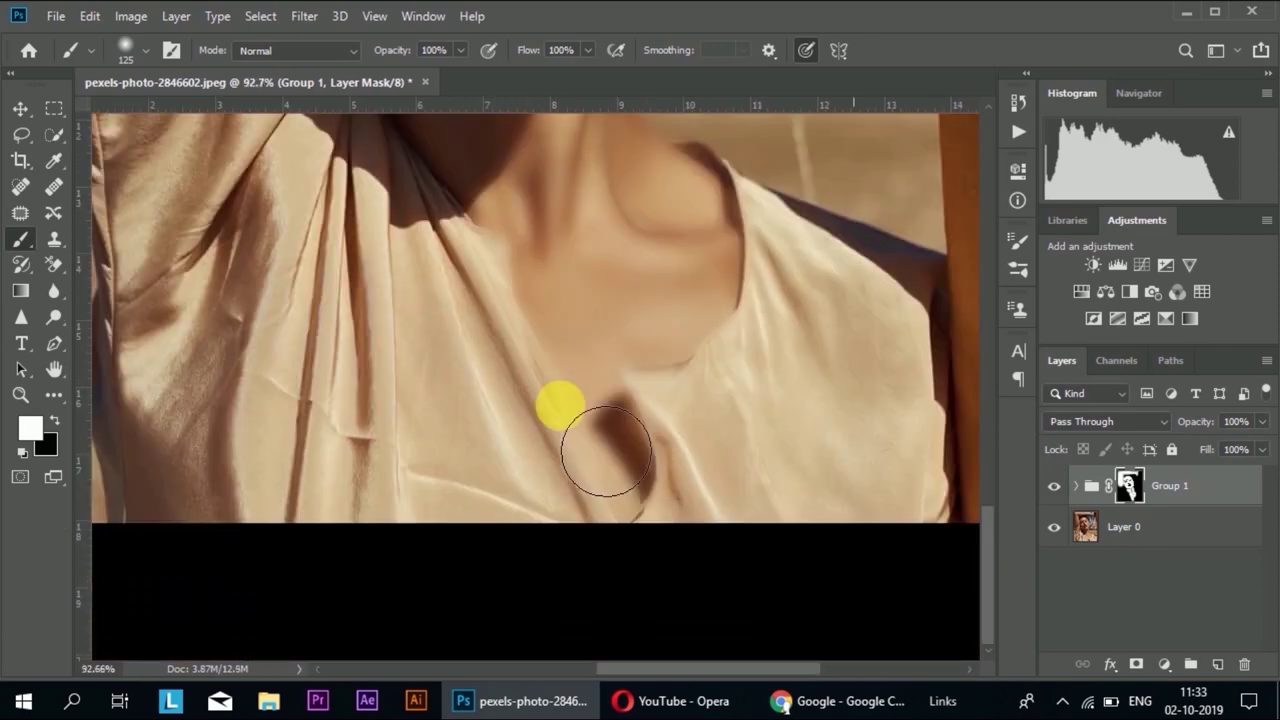
{"action": "scroll", "coordinate": [598, 453], "scroll_direction": "down", "scroll_amount": 1}
Hide the smoothing from the shirt's fabric crease with a smaller mask brush.
{"action": "key", "text": "x"}
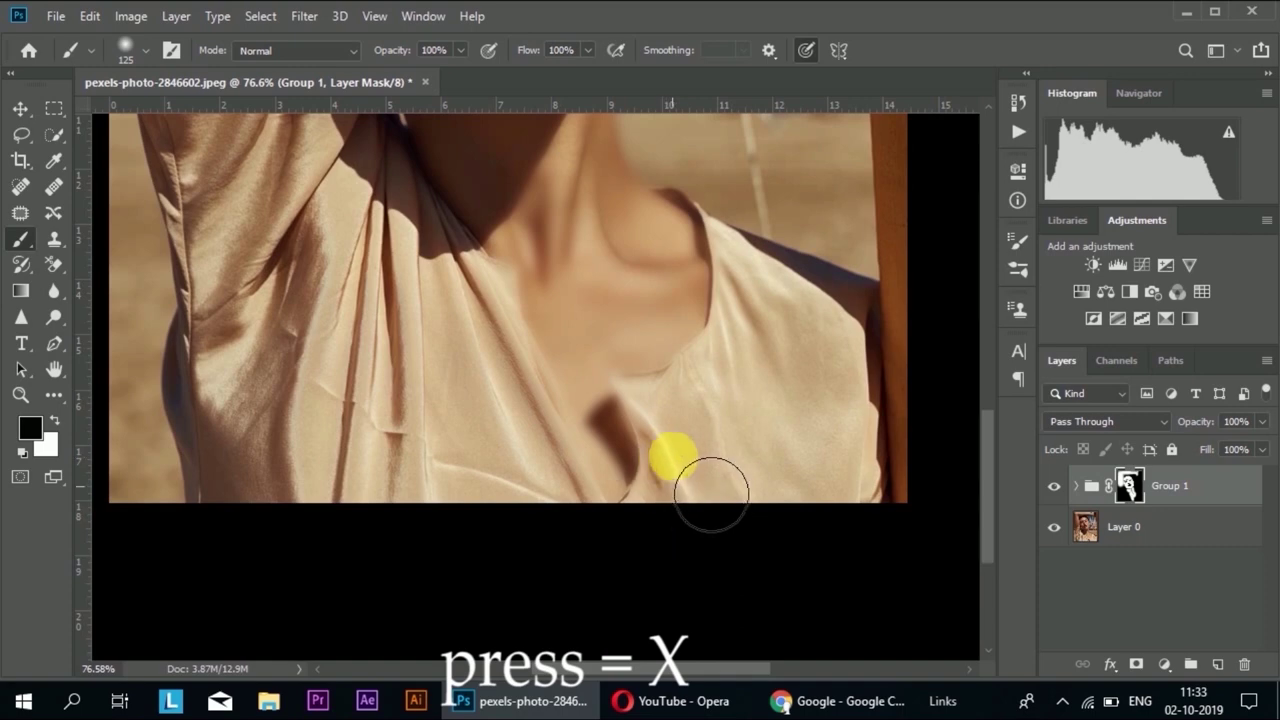
{"action": "key", "text": "x"}
{"action": "scroll", "coordinate": [708, 458], "scroll_direction": "up", "scroll_amount": 1}
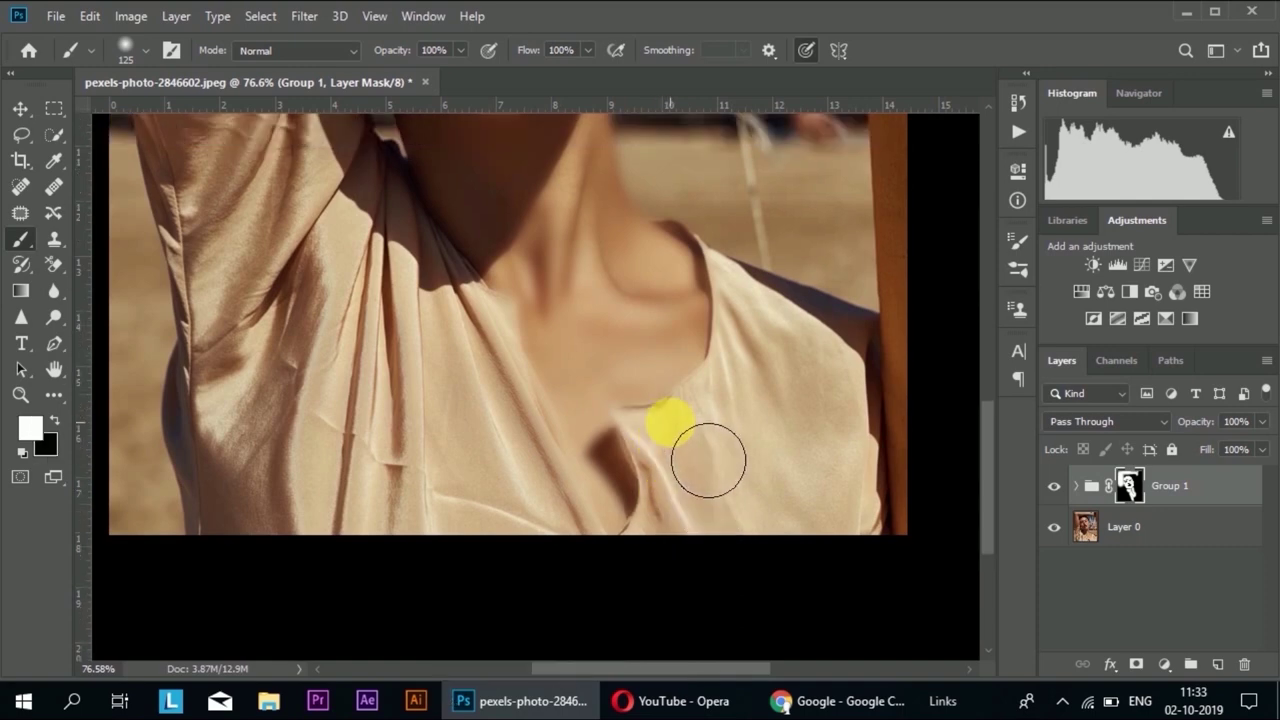
{"action": "scroll", "coordinate": [704, 465], "scroll_direction": "up", "scroll_amount": 2}
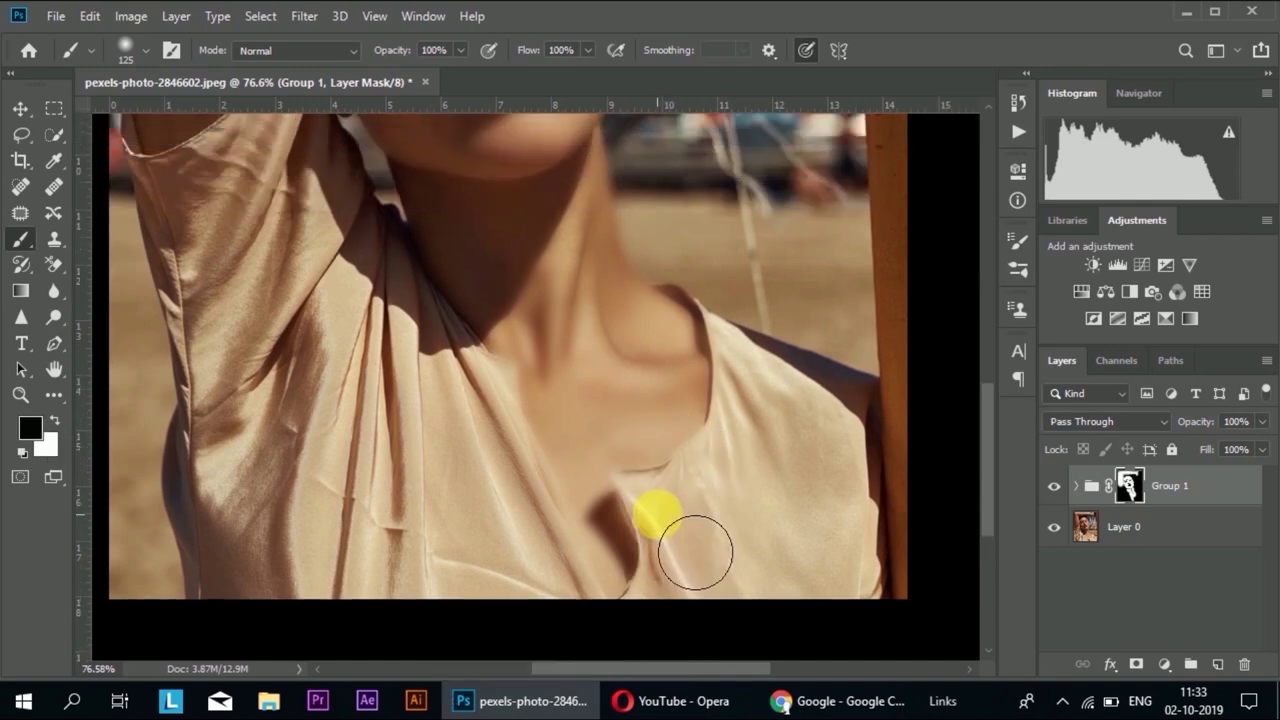
{"action": "scroll", "coordinate": [656, 516], "scroll_direction": "up", "scroll_amount": 2}
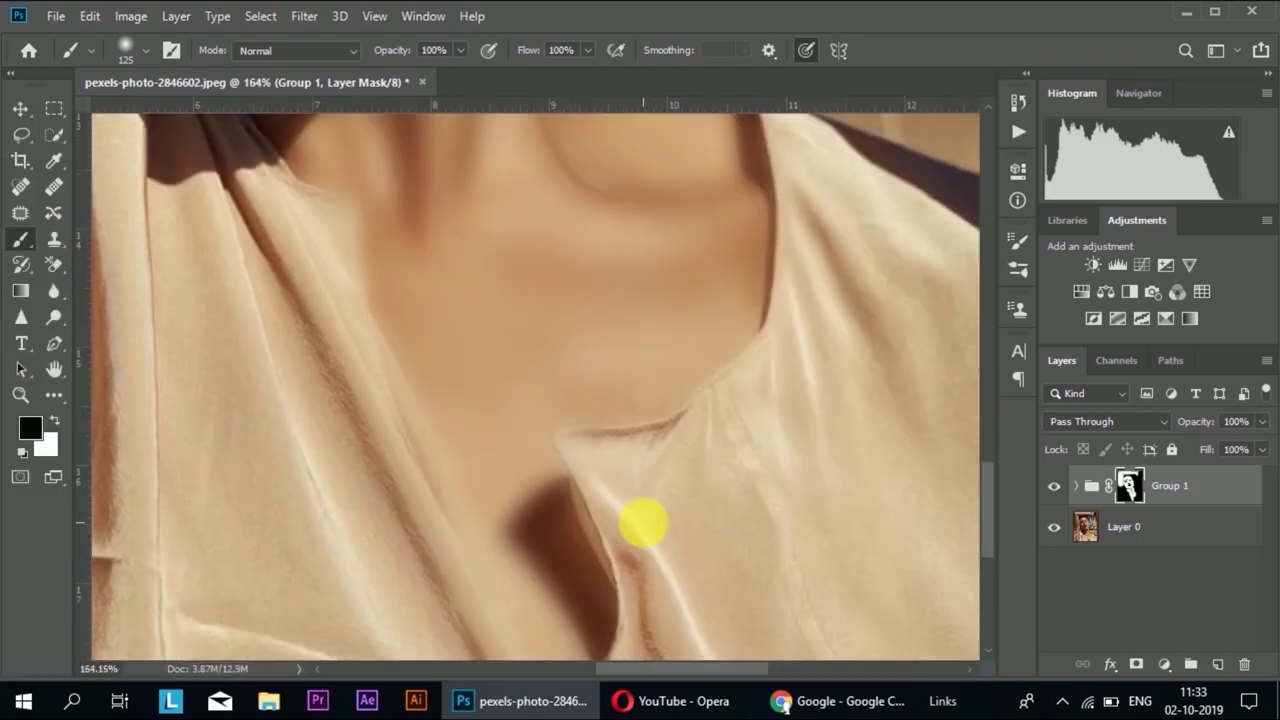
{"action": "key", "text": "bracketright"}
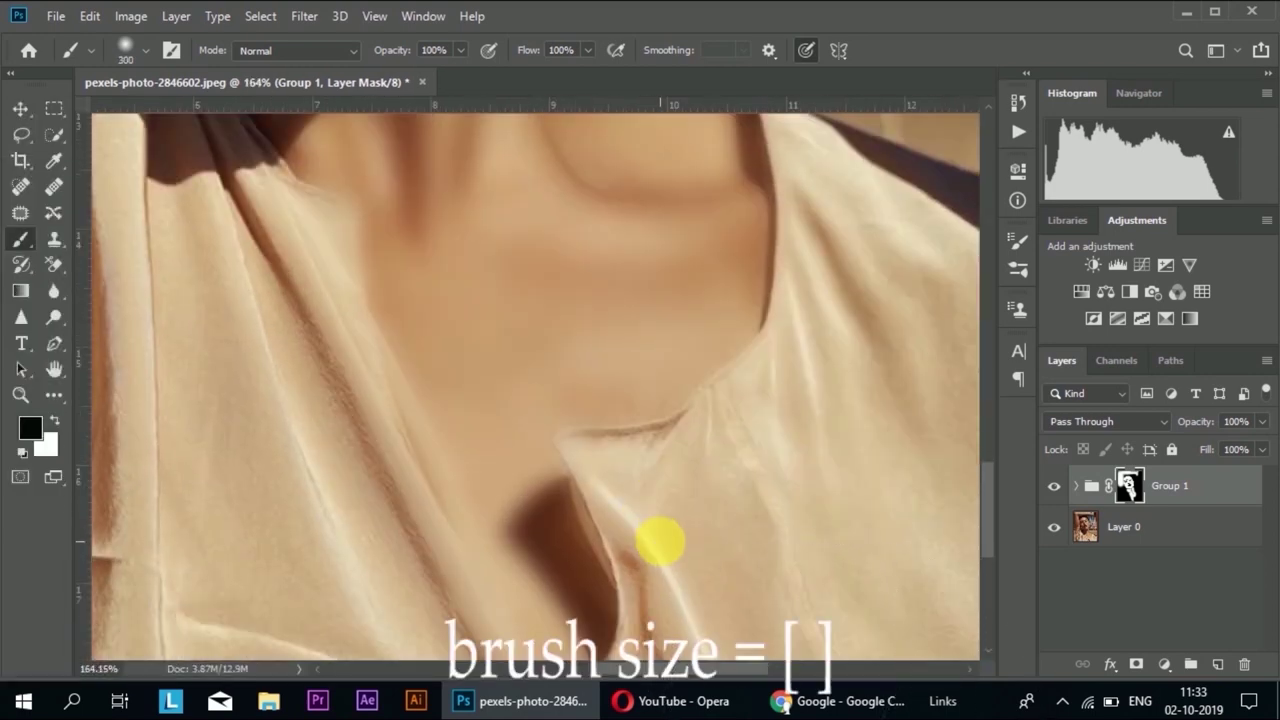
{"action": "key", "text": "bracketleft"}
{"action": "key", "text": "bracketleft"}
{"action": "key", "text": "bracketleft"}
{"action": "scroll", "coordinate": [737, 557], "scroll_direction": "down", "scroll_amount": 5}
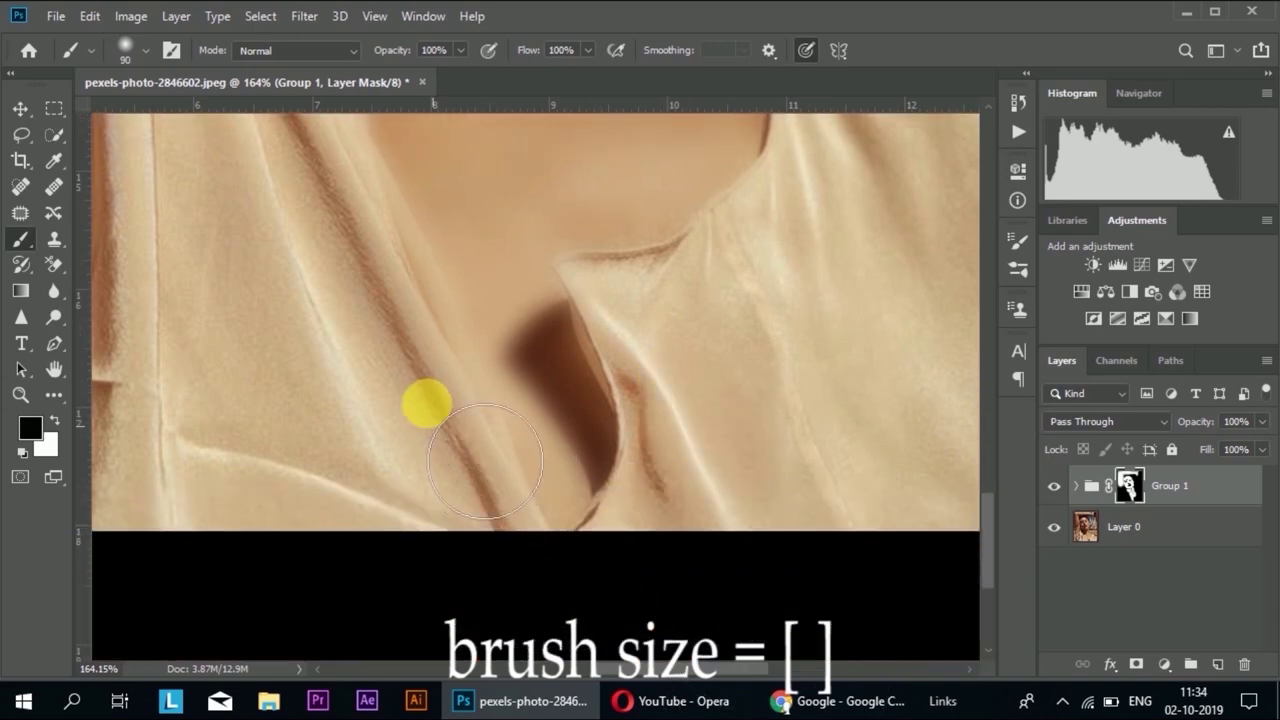
{"action": "mouse_move", "coordinate": [455, 386]}
{"action": "left_mouse_down"}
{"action": "mouse_move", "coordinate": [387, 255]}
{"action": "mouse_move", "coordinate": [418, 394]}
{"action": "left_mouse_up"}
Mask the smoothing off the collar edge and the neckline edge.
{"action": "scroll", "coordinate": [360, 340], "scroll_direction": "up", "scroll_amount": 4}
{"action": "scroll", "coordinate": [330, 400], "scroll_direction": "up", "scroll_amount": 4}
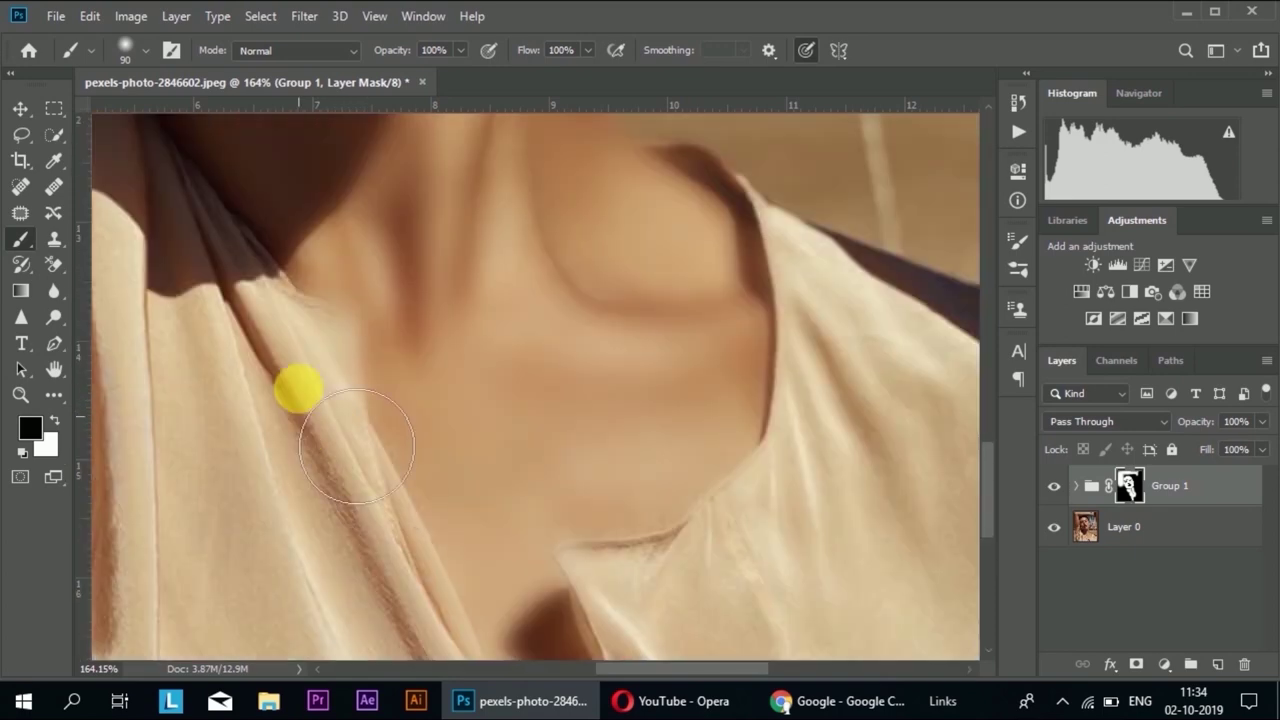
{"action": "scroll", "coordinate": [714, 563], "scroll_direction": "down", "scroll_amount": 5}
{"action": "scroll", "coordinate": [666, 420], "scroll_direction": "down", "scroll_amount": 2}
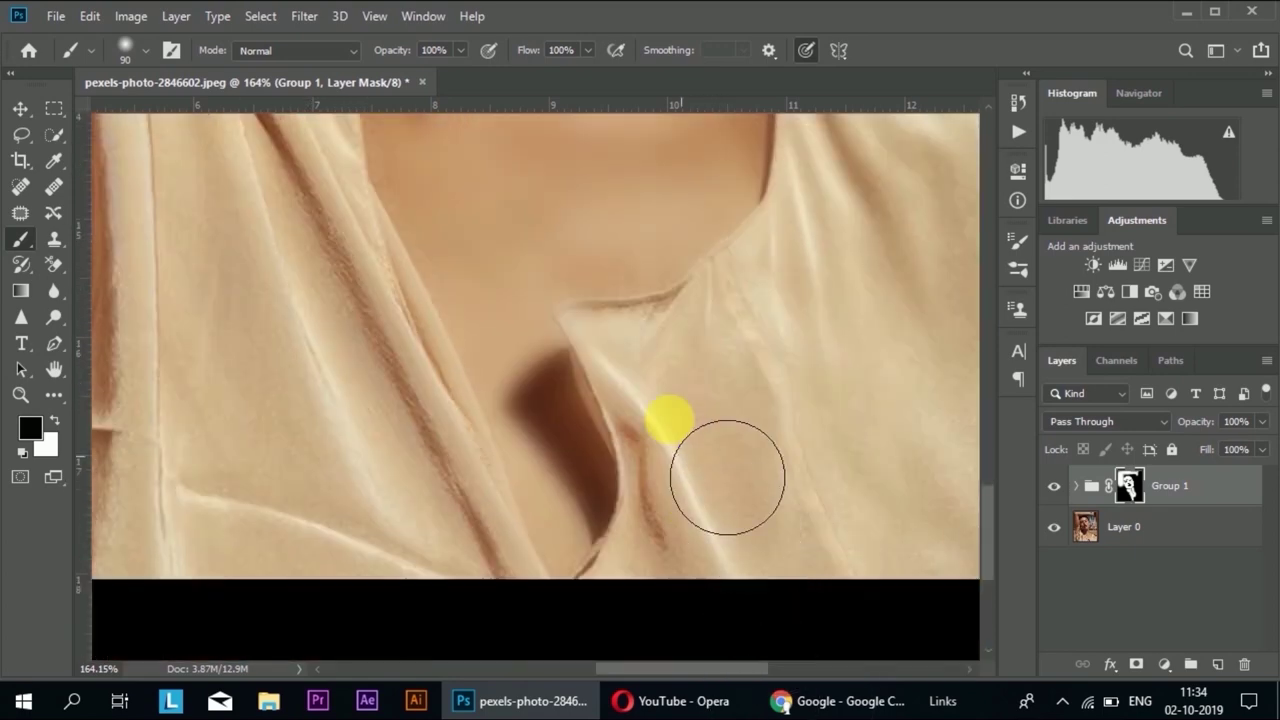
{"action": "mouse_move", "coordinate": [584, 327]}
{"action": "left_mouse_down"}
{"action": "mouse_move", "coordinate": [780, 263]}
{"action": "mouse_move", "coordinate": [623, 400]}
{"action": "mouse_move", "coordinate": [608, 374]}
{"action": "left_mouse_up"}
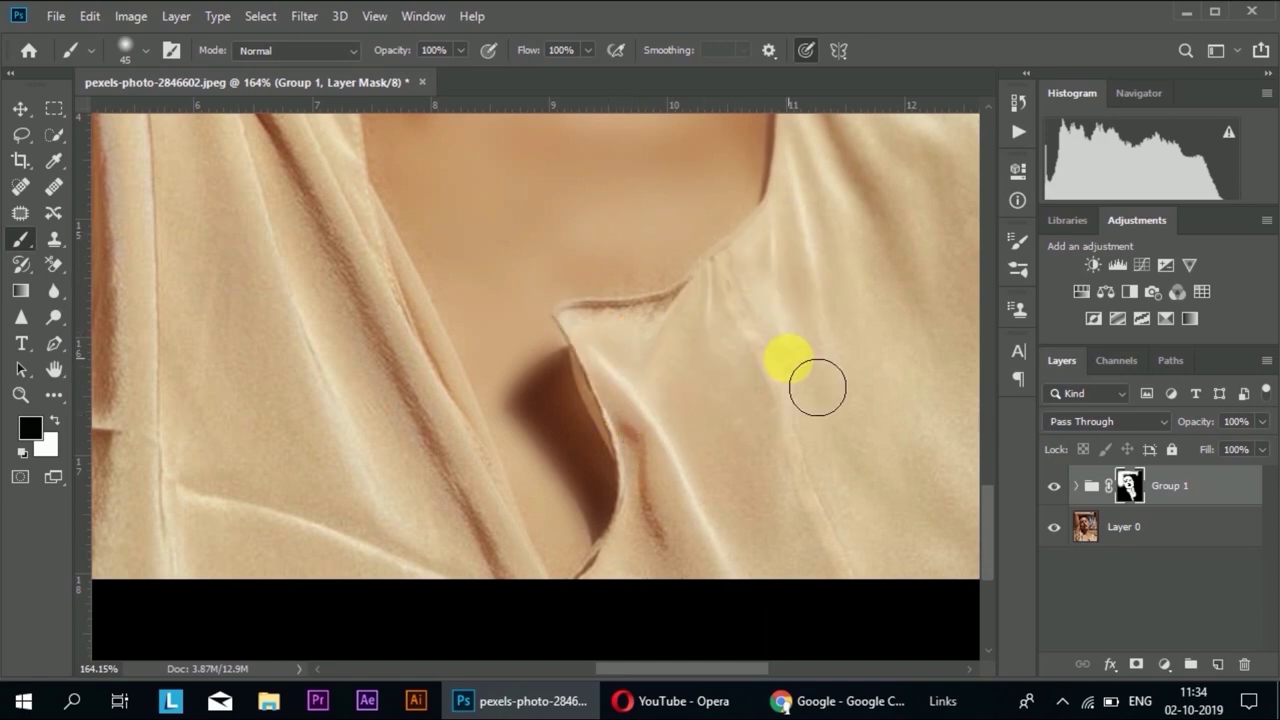
{"action": "scroll", "coordinate": [786, 357], "scroll_direction": "up", "scroll_amount": 5}
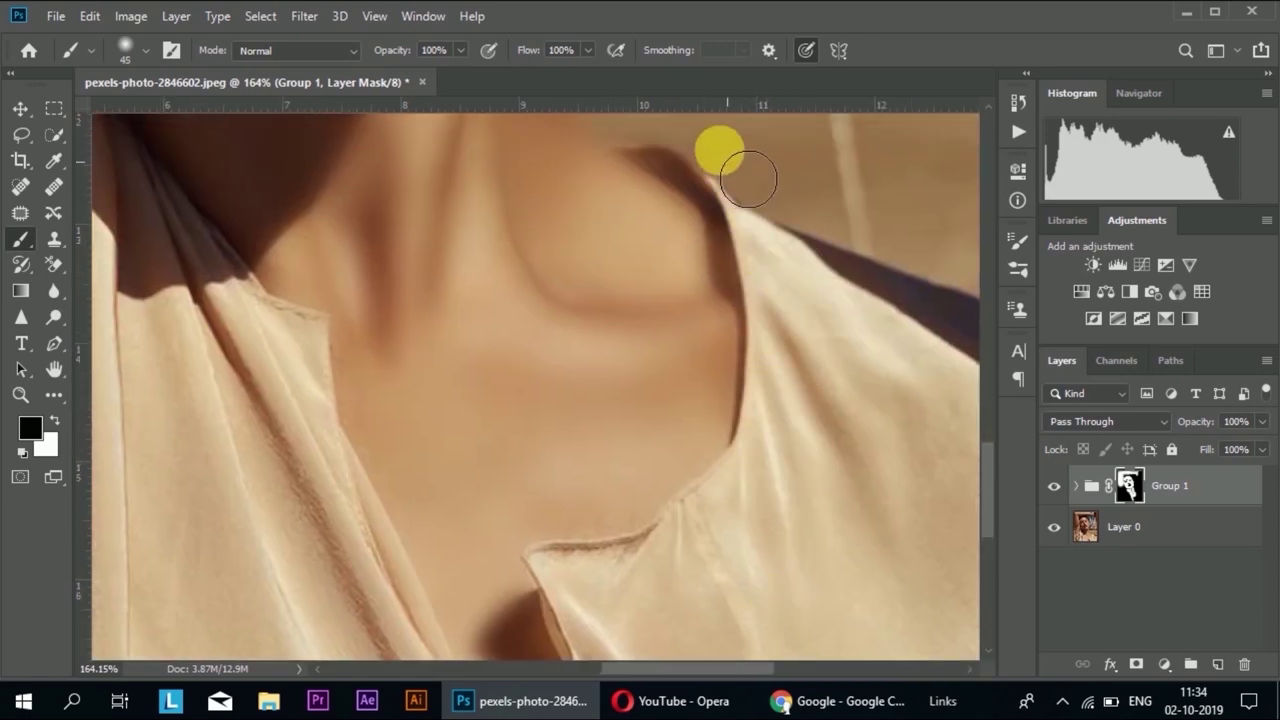
{"action": "scroll", "coordinate": [760, 400], "scroll_direction": "up", "scroll_amount": 5}
{"action": "mouse_move", "coordinate": [710, 382]}
{"action": "left_mouse_down"}
{"action": "mouse_move", "coordinate": [623, 354]}
{"action": "mouse_move", "coordinate": [586, 189]}
{"action": "mouse_move", "coordinate": [620, 337]}
{"action": "mouse_move", "coordinate": [714, 406]}
{"action": "mouse_move", "coordinate": [646, 369]}
{"action": "left_mouse_up"}
{"action": "scroll", "coordinate": [636, 350], "scroll_direction": "down", "scroll_amount": 5, "text": "alt"}
Paint the smoothing back in along the chin and neck edge.
{"action": "scroll", "coordinate": [636, 350], "scroll_direction": "up", "scroll_amount": 5, "text": "alt"}
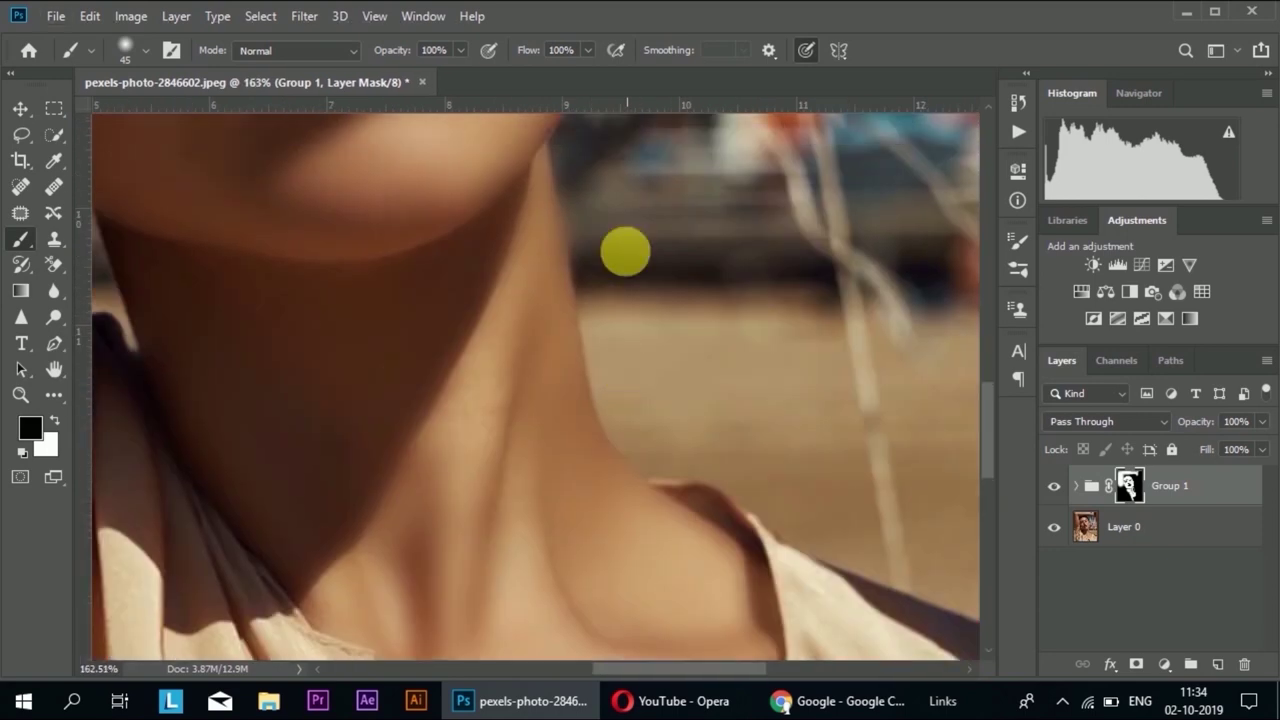
{"action": "scroll", "coordinate": [652, 400], "scroll_direction": "up", "scroll_amount": 3}
{"action": "scroll", "coordinate": [650, 350], "scroll_direction": "up", "scroll_amount": 3}
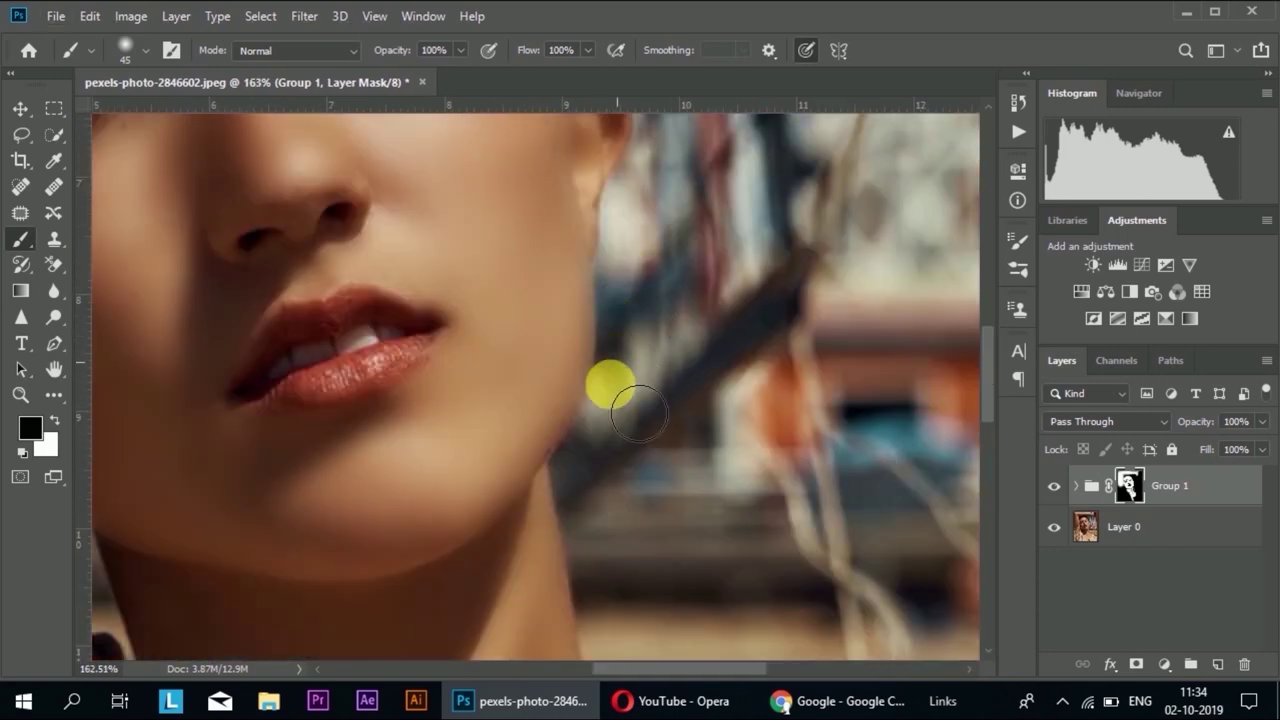
{"action": "key", "text": "x"}
{"action": "mouse_move", "coordinate": [568, 449]}
{"action": "left_mouse_down"}
{"action": "mouse_move", "coordinate": [586, 420]}
{"action": "mouse_move", "coordinate": [591, 486]}
{"action": "left_mouse_up"}
{"action": "key", "text": "x"}
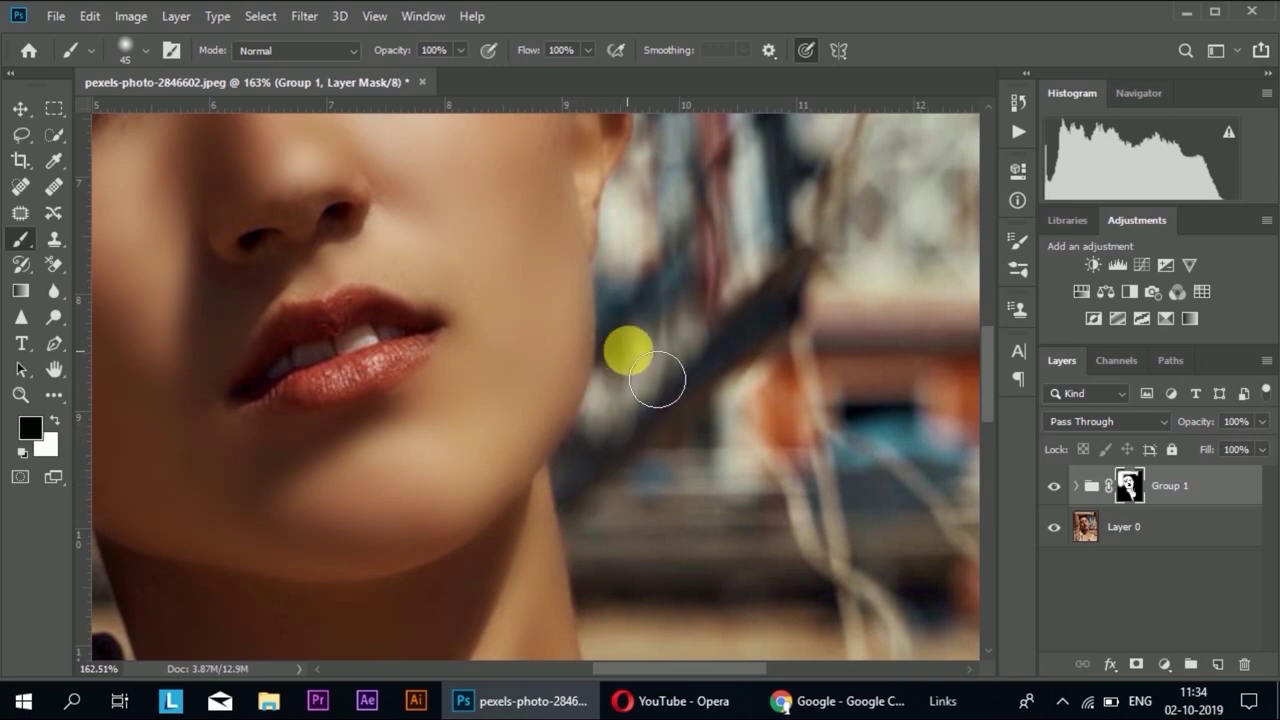
Touch up the mask where the arm meets the hair using a smaller brush.
{"action": "scroll", "coordinate": [655, 376], "scroll_direction": "up", "scroll_amount": 3}
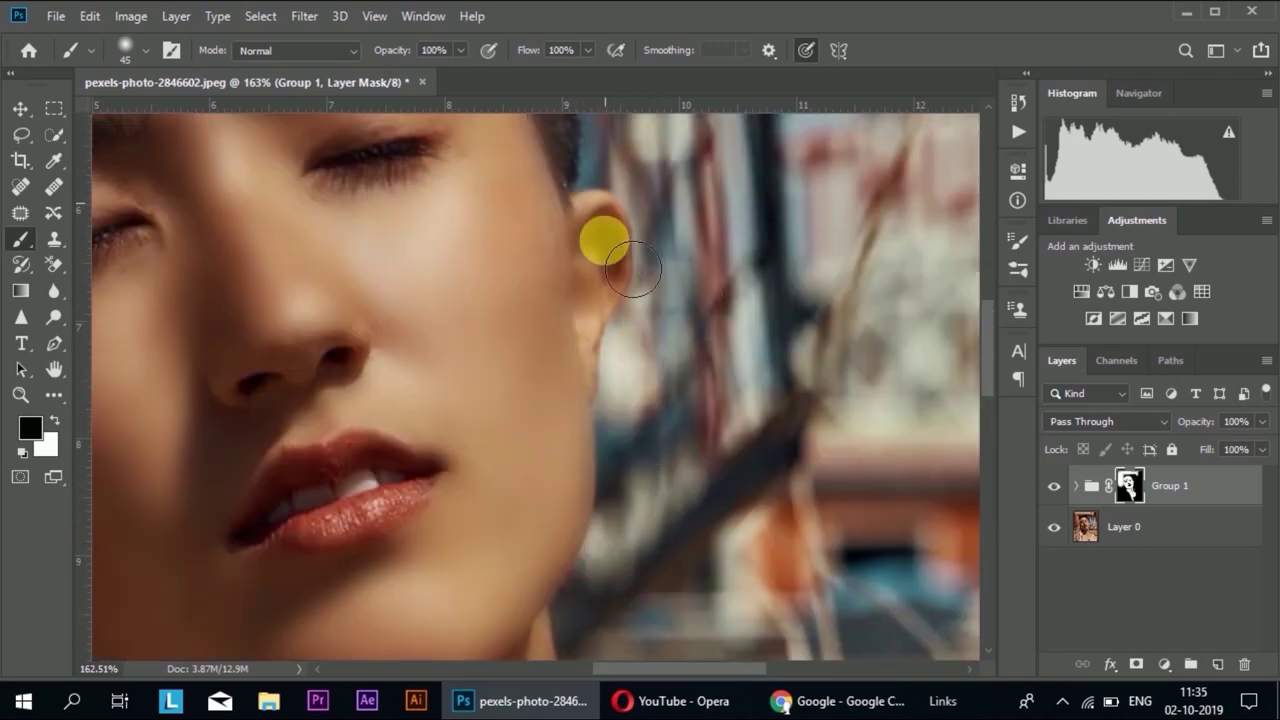
{"action": "scroll", "coordinate": [590, 320], "scroll_direction": "up", "scroll_amount": 6}
{"action": "scroll", "coordinate": [520, 320], "scroll_direction": "up", "scroll_amount": 1}
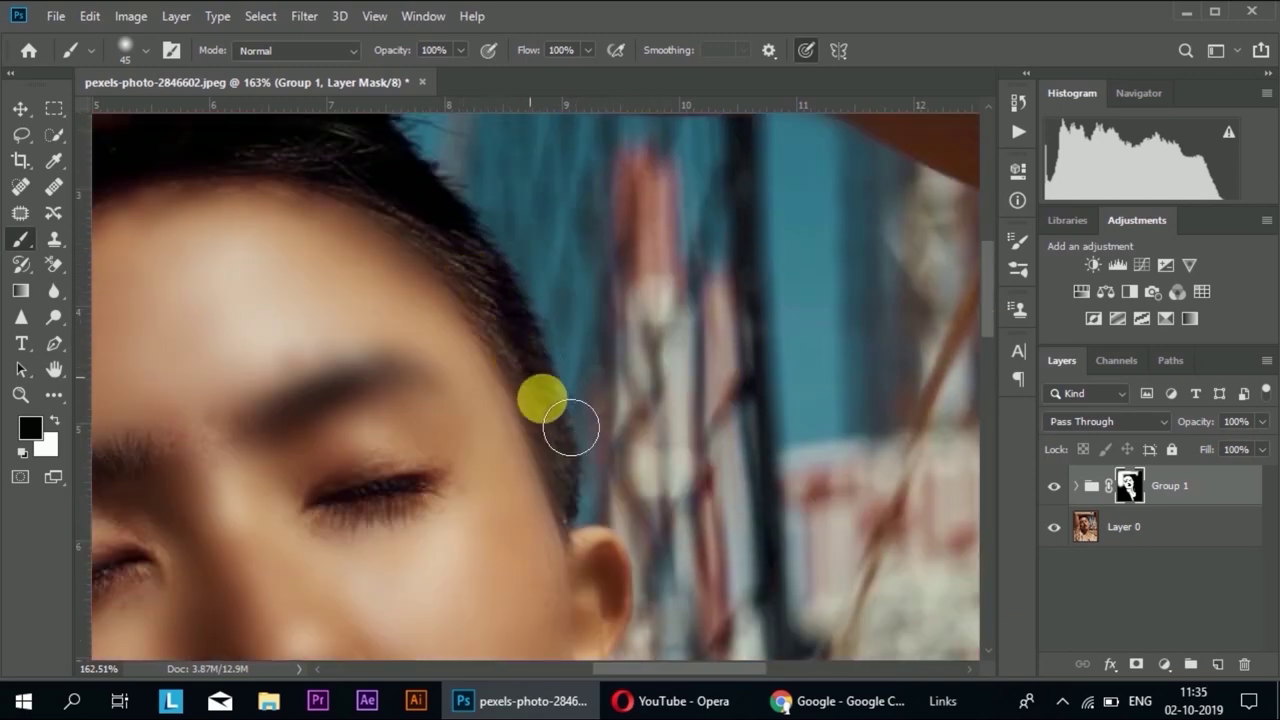
{"action": "scroll", "coordinate": [360, 270], "scroll_direction": "left", "scroll_amount": 5}
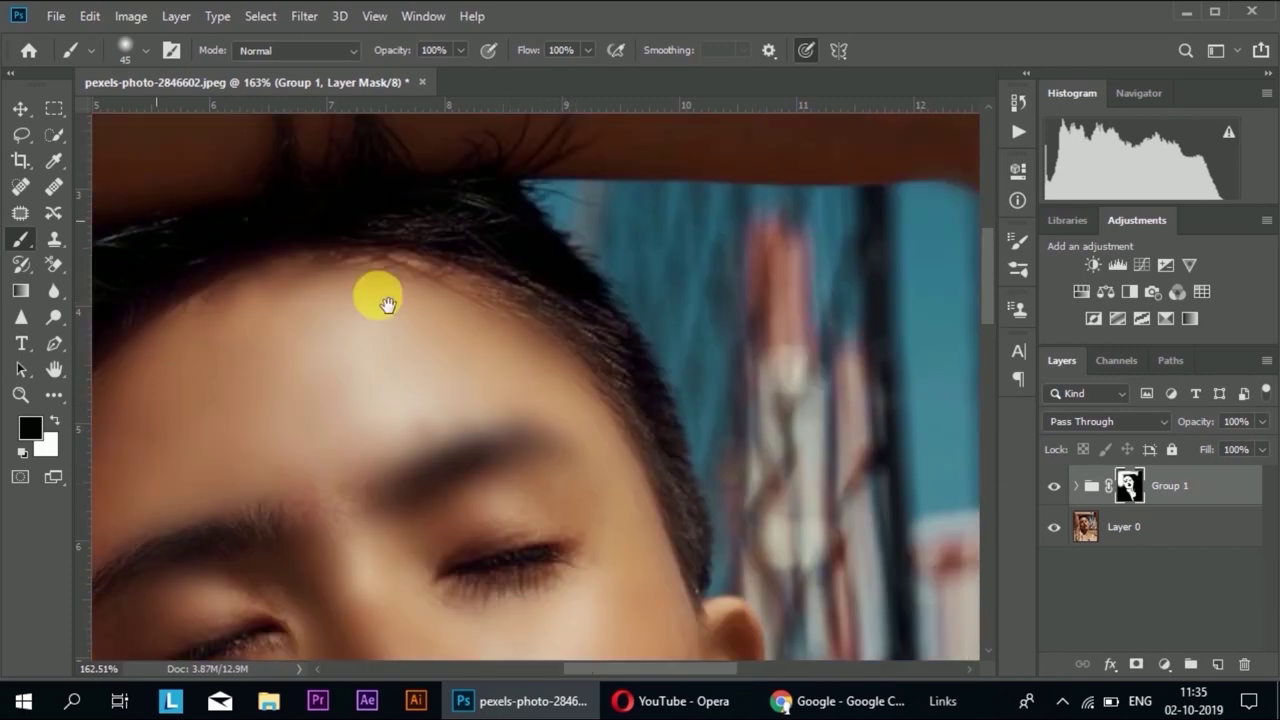
{"action": "scroll", "coordinate": [420, 280], "scroll_direction": "up", "scroll_amount": 2}
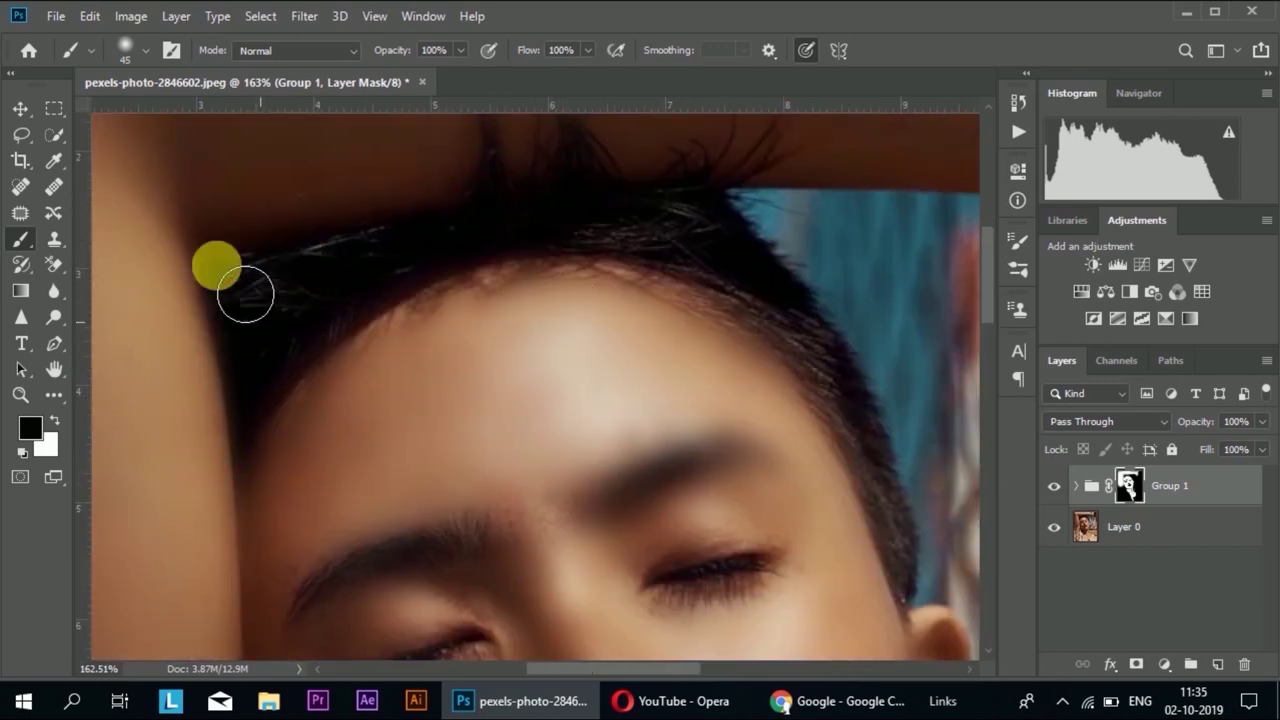
{"action": "key", "text": "bracketleft"}
{"action": "key", "text": "bracketleft"}
{"action": "left_click", "coordinate": [242, 456]}
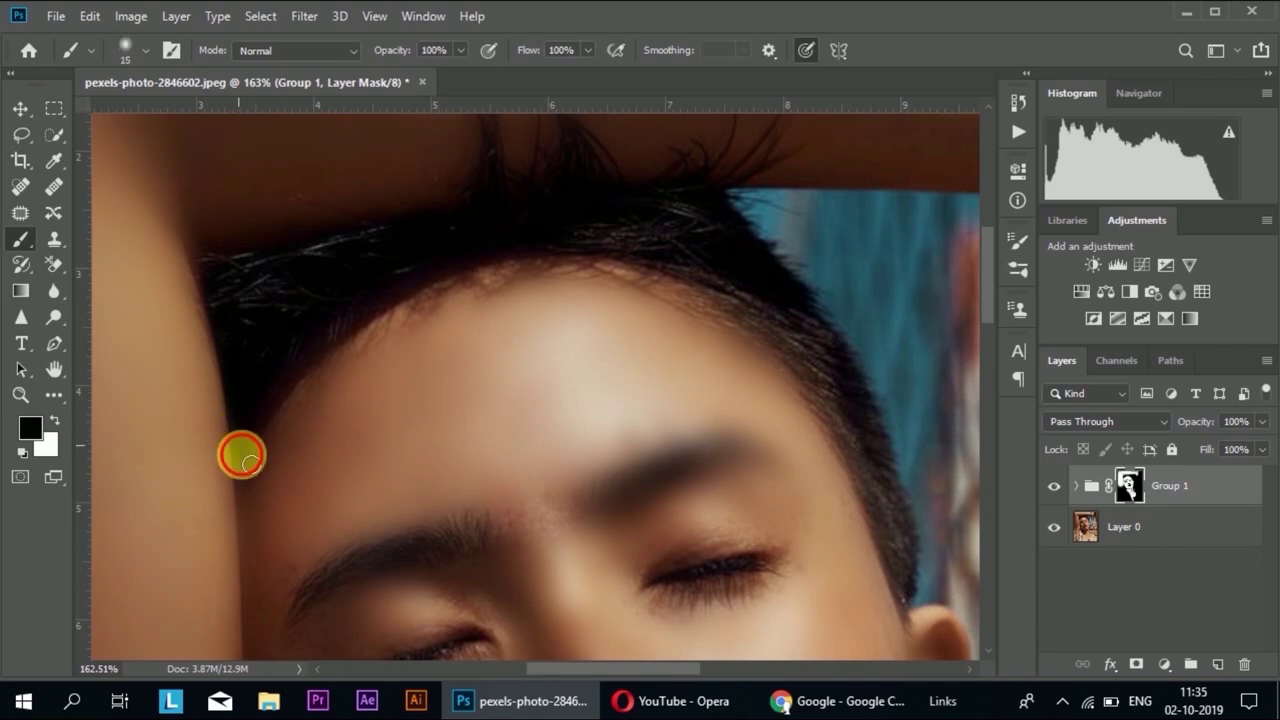
Refine the mask along the hairline and collar edge with an even finer brush.
{"action": "key", "text": "bracketleft"}
{"action": "scroll", "coordinate": [245, 440], "scroll_direction": "down", "scroll_amount": 3}
{"action": "scroll", "coordinate": [245, 410], "scroll_direction": "down", "scroll_amount": 2}
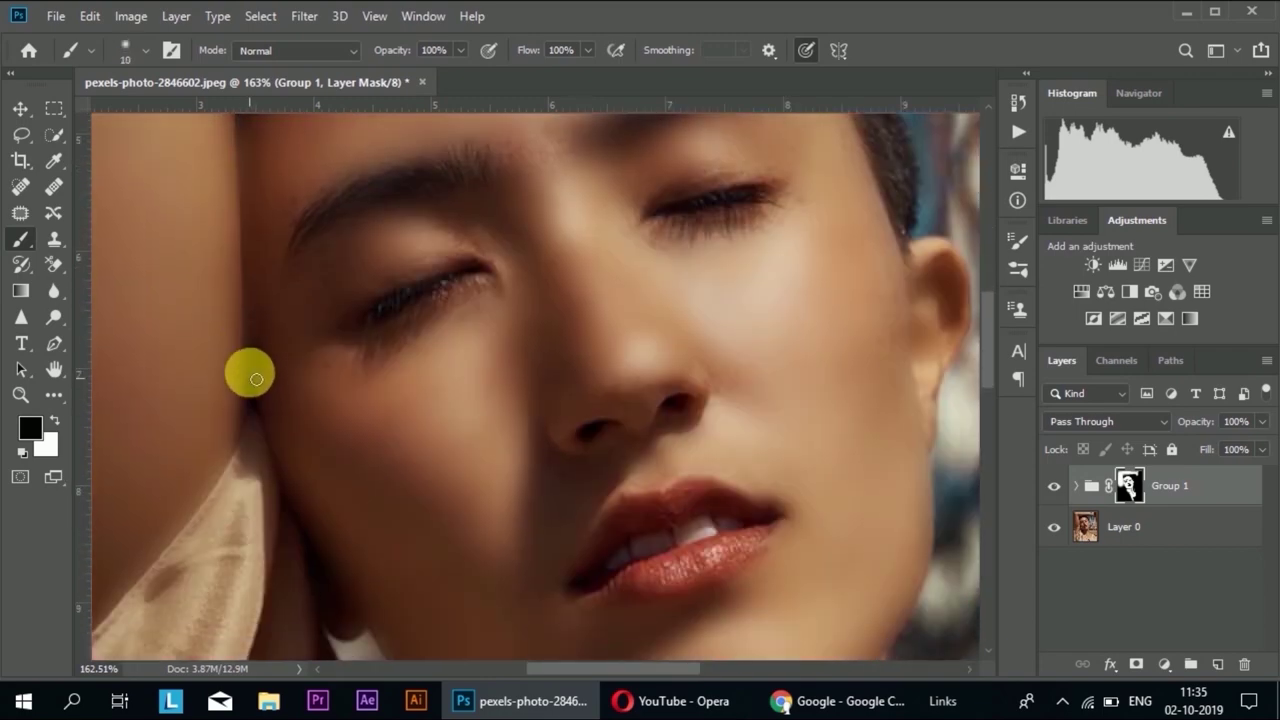
{"action": "scroll", "coordinate": [249, 363], "scroll_direction": "up", "scroll_amount": 1}
{"action": "scroll", "coordinate": [240, 440], "scroll_direction": "up", "scroll_amount": 3, "text": "alt"}
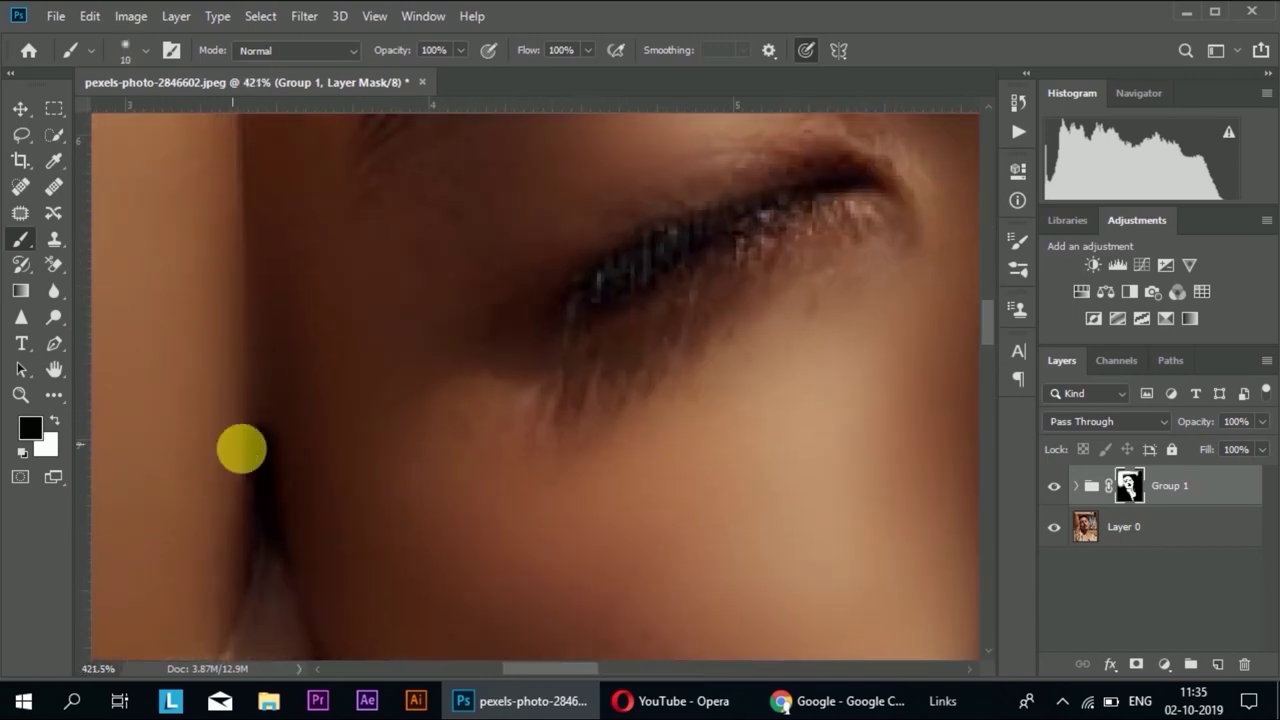
{"action": "scroll", "coordinate": [255, 445], "scroll_direction": "down", "scroll_amount": 7, "text": "alt"}
{"action": "scroll", "coordinate": [271, 514], "scroll_direction": "up", "scroll_amount": 2, "text": "alt"}
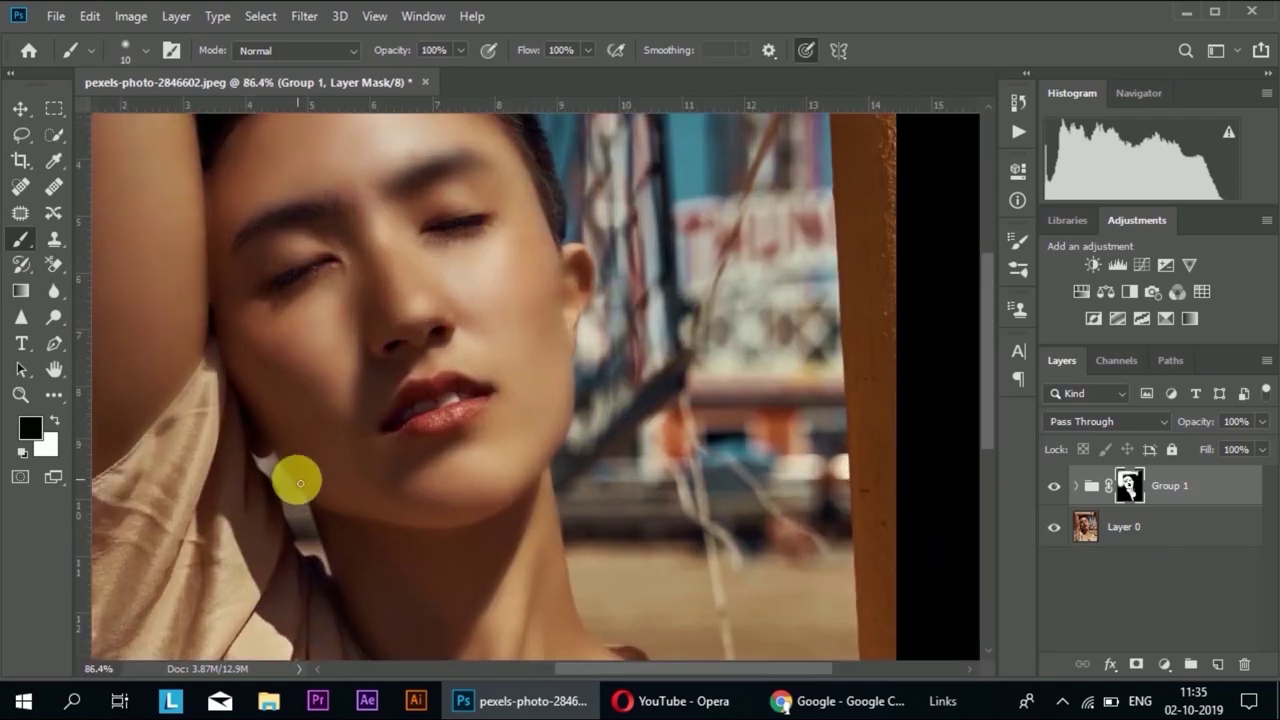
{"action": "scroll", "coordinate": [294, 480], "scroll_direction": "up", "scroll_amount": 1, "text": "alt"}
{"action": "scroll", "coordinate": [186, 421], "scroll_direction": "up", "scroll_amount": 1, "text": "alt"}
{"action": "left_click_drag", "start_coordinate": [203, 437], "coordinate": [363, 360]}
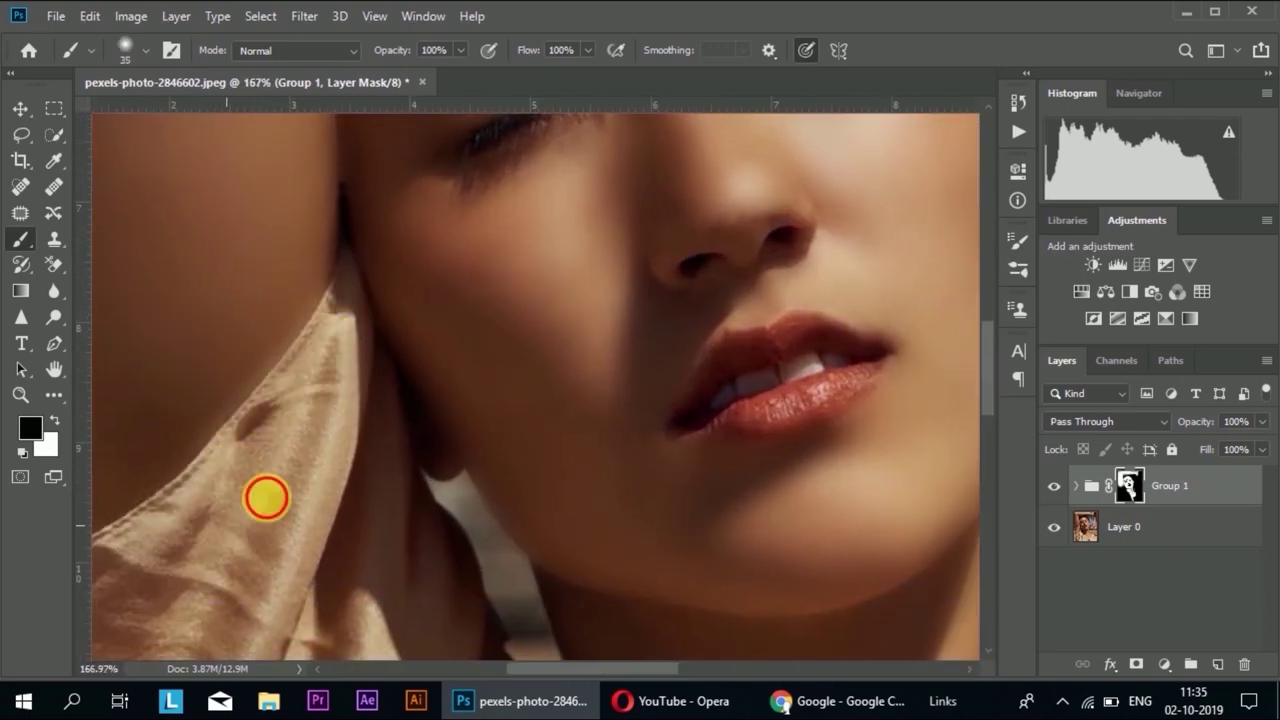
{"action": "left_click_drag", "start_coordinate": [266, 500], "coordinate": [406, 350]}
{"action": "left_click_drag", "start_coordinate": [207, 468], "coordinate": [194, 366]}
{"action": "key", "text": "x"}
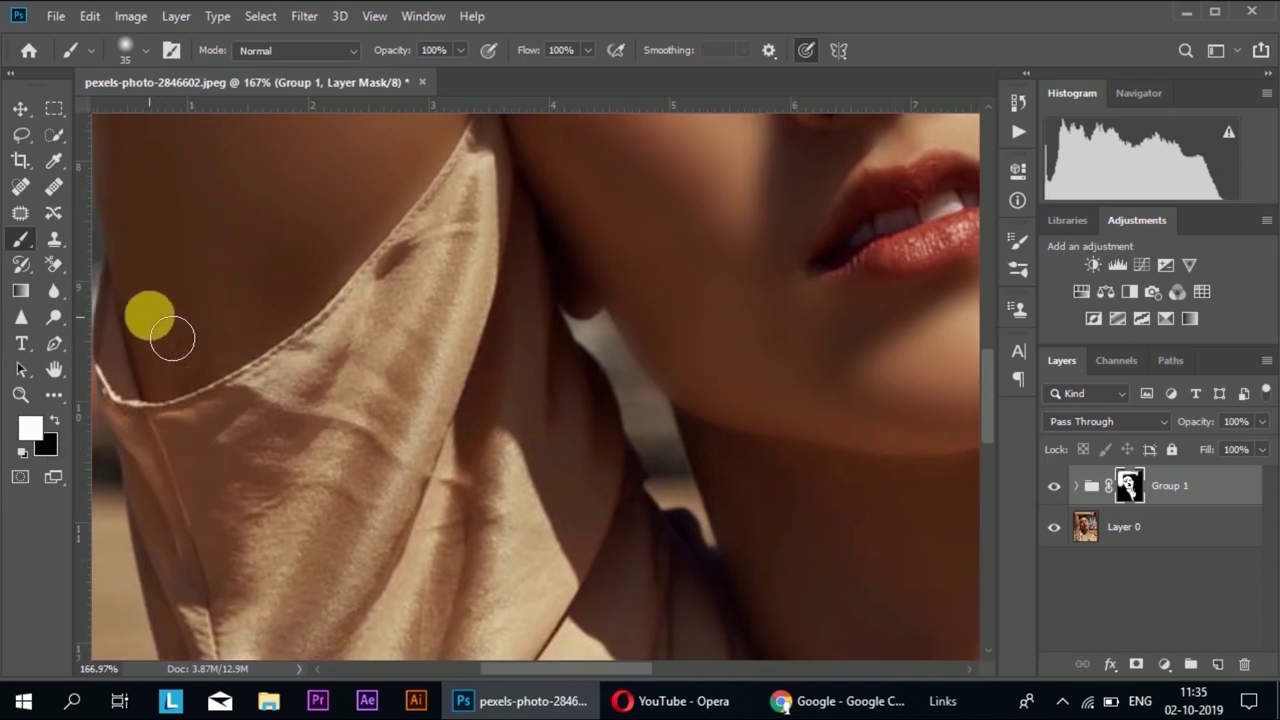
{"action": "key", "text": "x"}
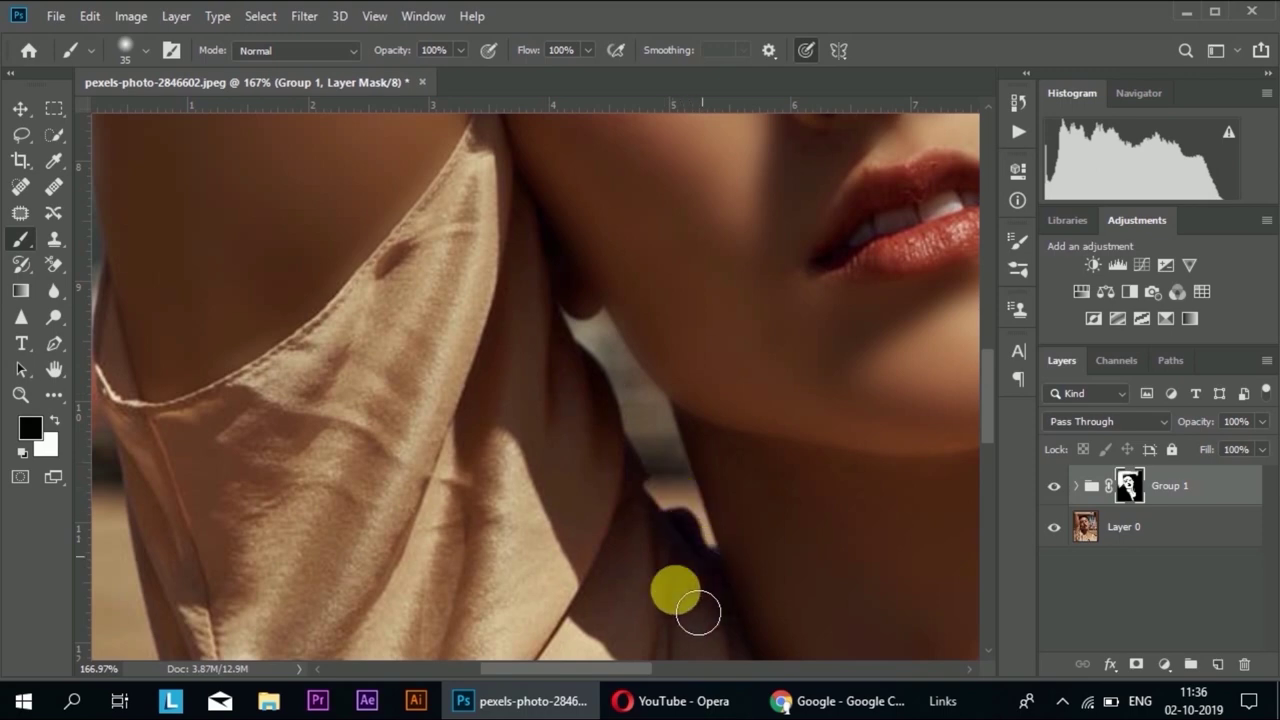
Hide the smoothing over and under the left eye to keep the lashes crisp.
{"action": "scroll", "coordinate": [677, 591], "scroll_direction": "down", "scroll_amount": 3}
{"action": "scroll", "coordinate": [704, 592], "scroll_direction": "down", "scroll_amount": 2}
{"action": "scroll", "coordinate": [628, 380], "scroll_direction": "up", "scroll_amount": 2}
{"action": "scroll", "coordinate": [400, 368], "scroll_direction": "up", "scroll_amount": 3}
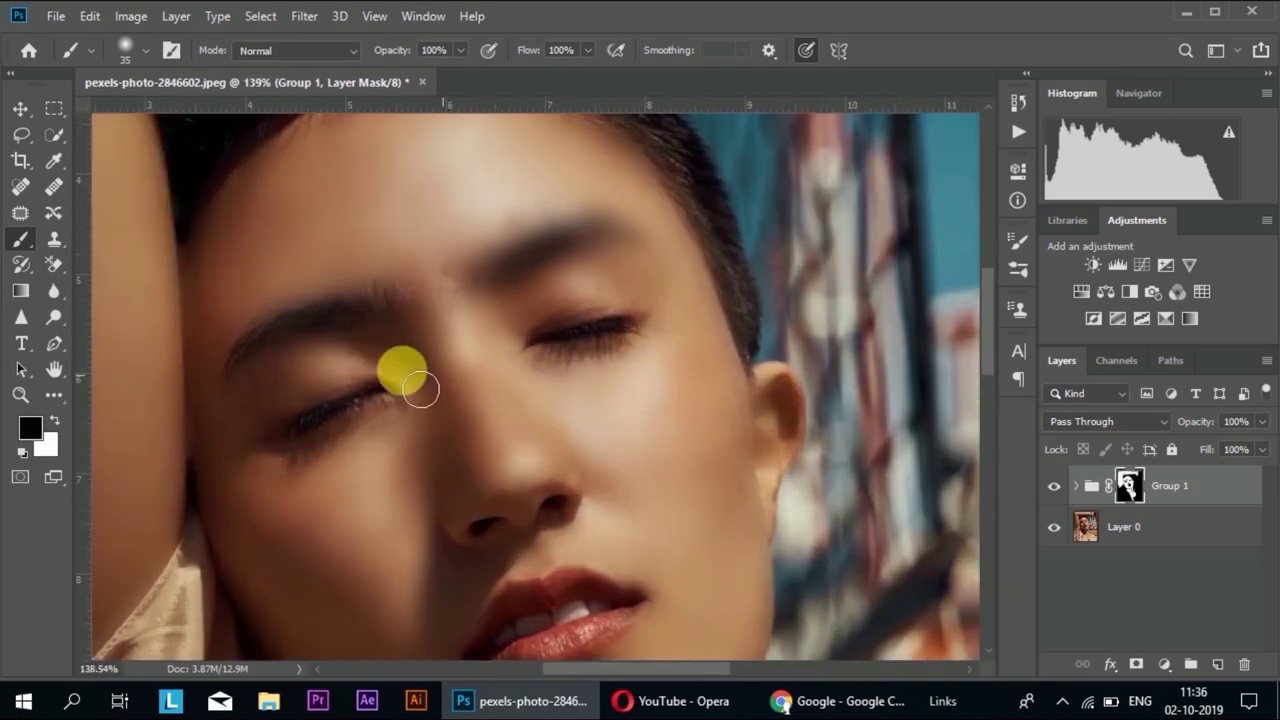
{"action": "left_click_drag", "start_coordinate": [295, 385], "coordinate": [272, 420]}
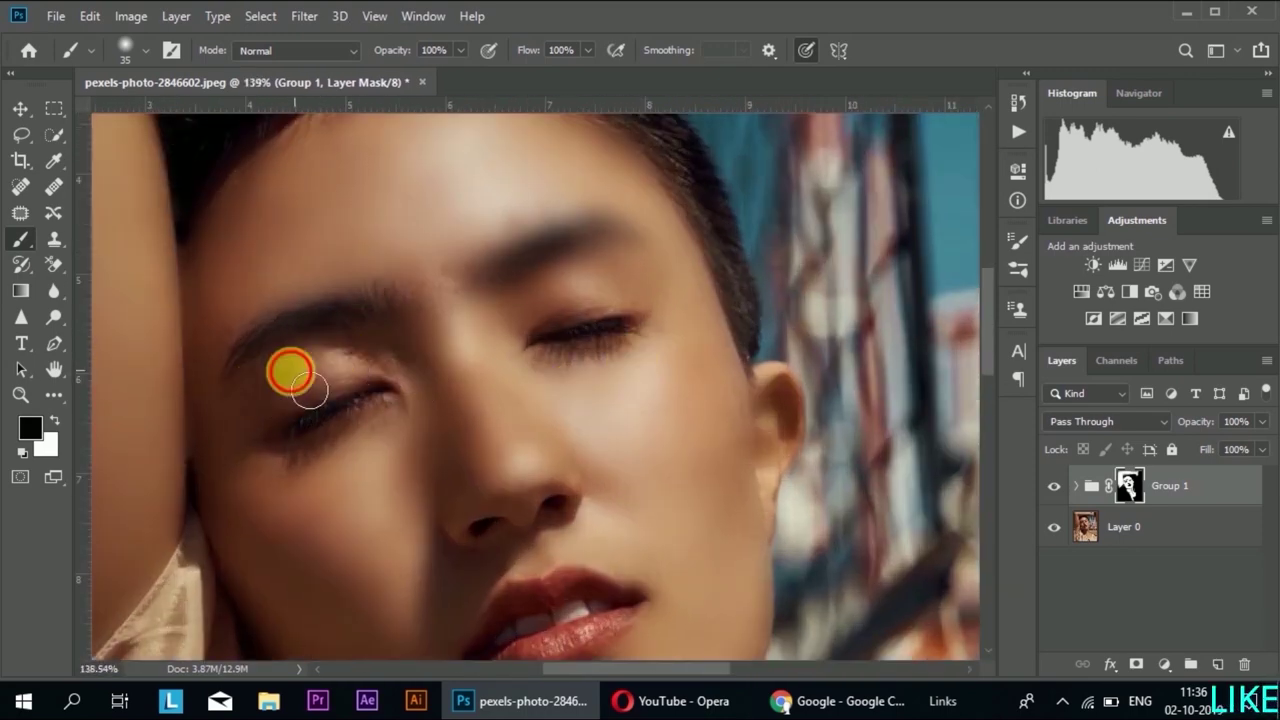
{"action": "key", "text": "x"}
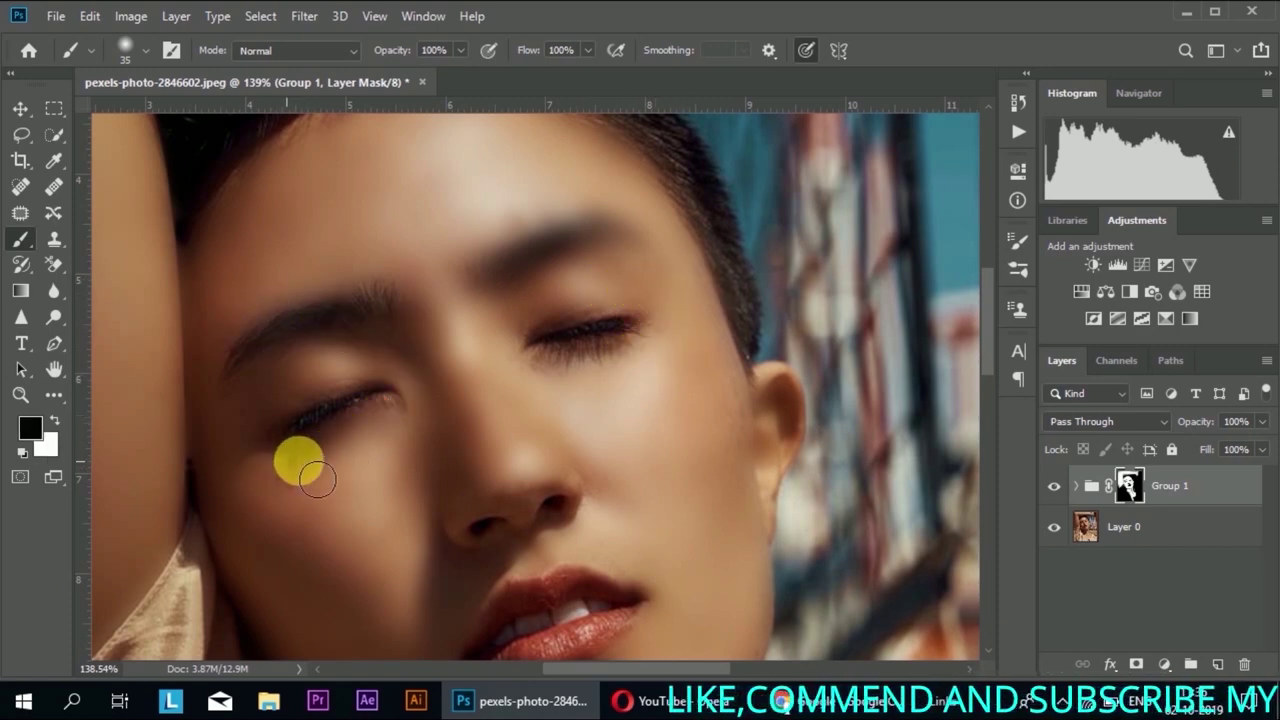
{"action": "left_click_drag", "start_coordinate": [317, 480], "coordinate": [367, 455]}
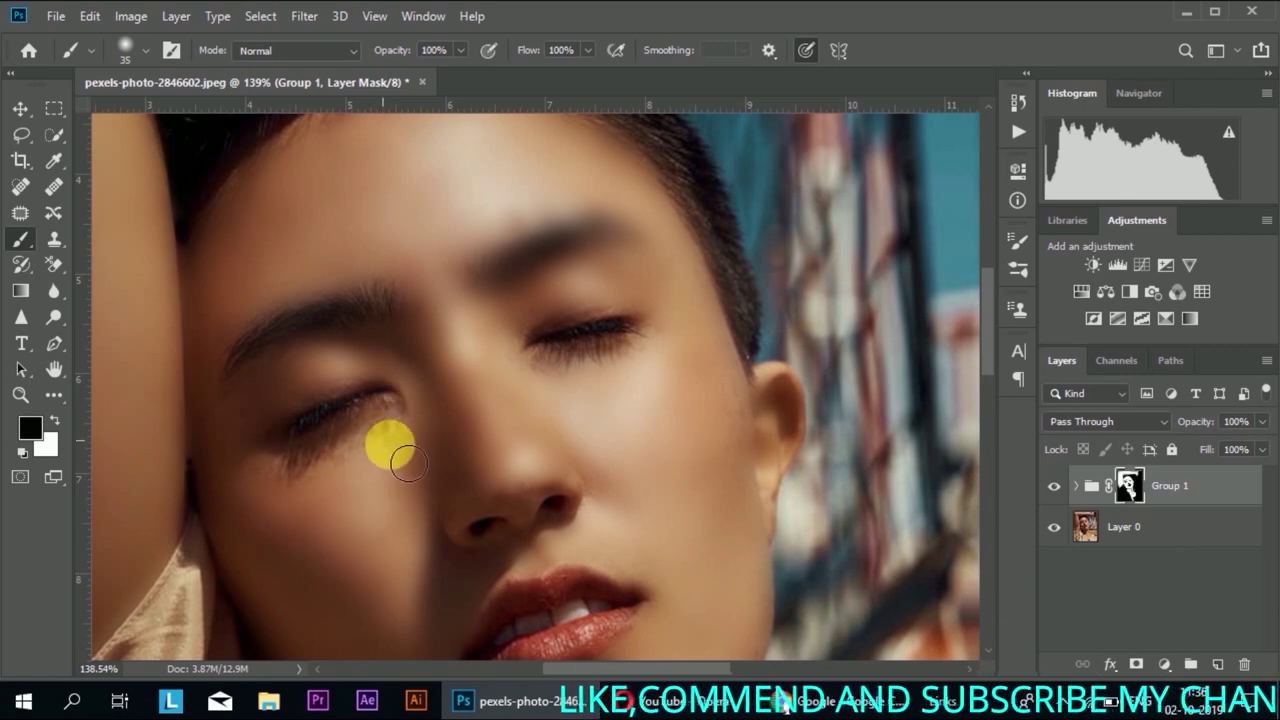
{"action": "key", "text": "x"}
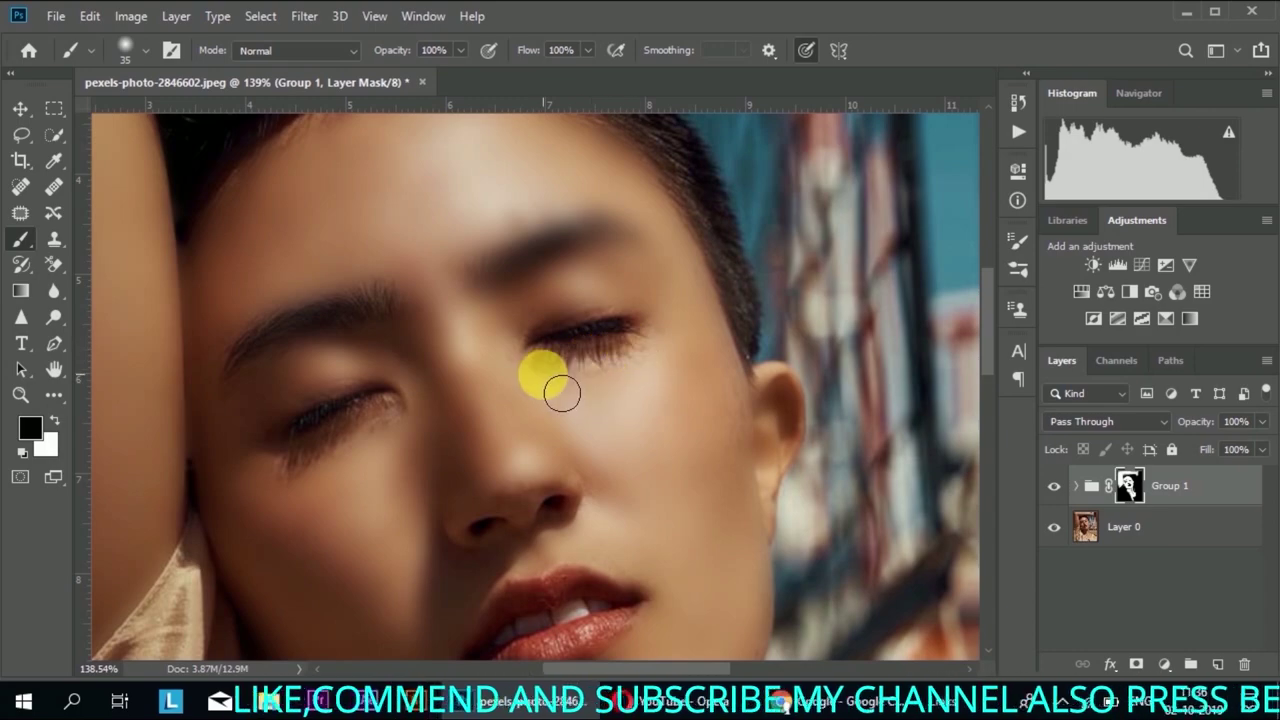
Zoom in on the brows and paint the mask along the first eyebrow to keep it sharp.
{"action": "scroll", "coordinate": [545, 390], "scroll_direction": "down", "scroll_amount": 4}
{"action": "scroll", "coordinate": [523, 380], "scroll_direction": "down", "scroll_amount": 2}
{"action": "scroll", "coordinate": [531, 391], "scroll_direction": "up", "scroll_amount": 2}
{"action": "scroll", "coordinate": [531, 380], "scroll_direction": "up", "scroll_amount": 2}
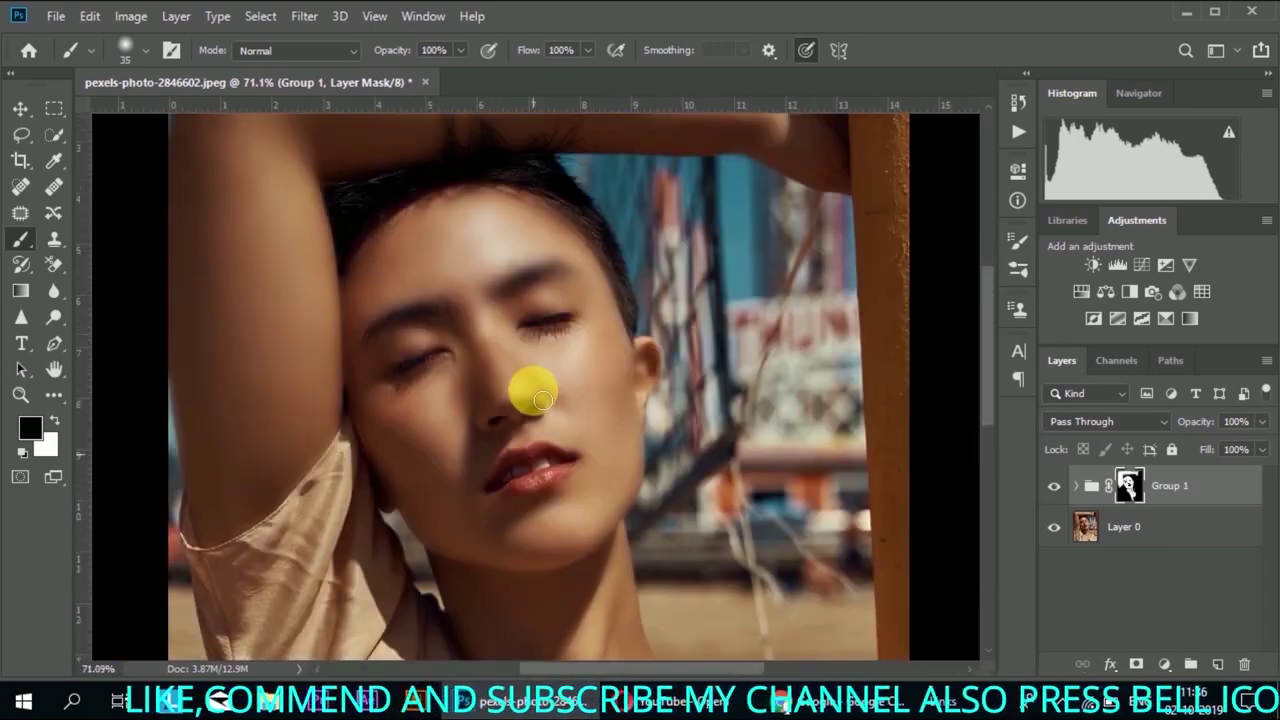
{"action": "scroll", "coordinate": [563, 425], "scroll_direction": "up", "scroll_amount": 1}
{"action": "scroll", "coordinate": [563, 425], "scroll_direction": "up", "scroll_amount": 2}
{"action": "scroll", "coordinate": [571, 486], "scroll_direction": "up", "scroll_amount": 1}
{"action": "scroll", "coordinate": [551, 471], "scroll_direction": "up", "scroll_amount": 2}
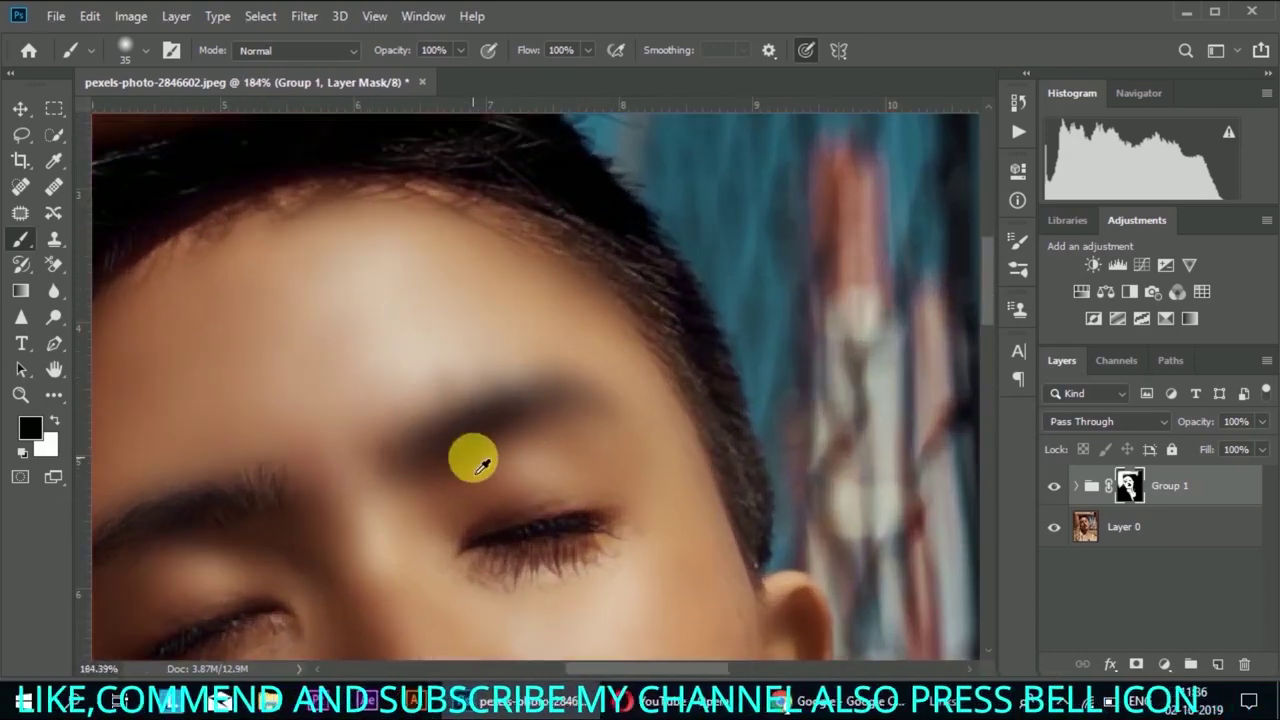
{"action": "scroll", "coordinate": [471, 451], "scroll_direction": "up", "scroll_amount": 2}
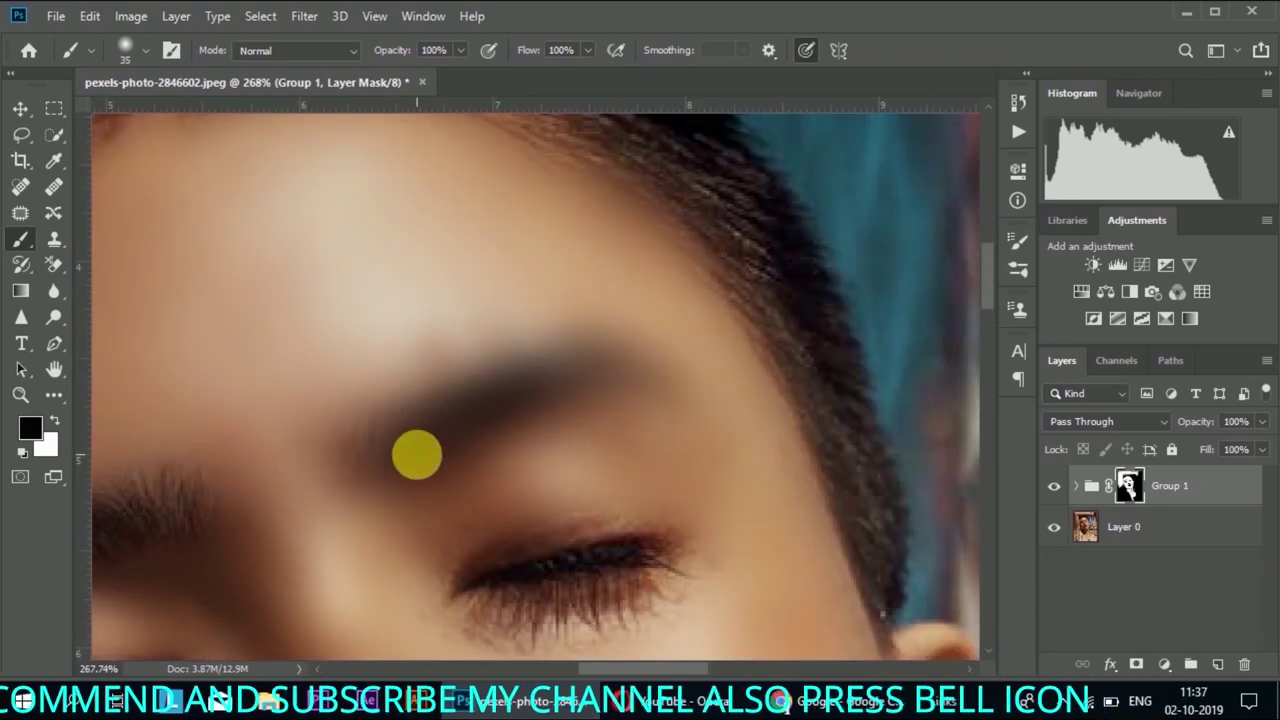
{"action": "mouse_move", "coordinate": [438, 477]}
{"action": "left_mouse_down"}
{"action": "mouse_move", "coordinate": [414, 457]}
{"action": "mouse_move", "coordinate": [491, 414]}
{"action": "mouse_move", "coordinate": [586, 384]}
{"action": "mouse_move", "coordinate": [660, 380]}
{"action": "mouse_move", "coordinate": [577, 386]}
{"action": "mouse_move", "coordinate": [431, 451]}
{"action": "mouse_move", "coordinate": [450, 457]}
{"action": "mouse_move", "coordinate": [600, 394]}
{"action": "mouse_move", "coordinate": [683, 398]}
{"action": "left_mouse_up"}
Paint the mask along the left eyebrow to restore its sharp hair detail.
{"action": "scroll", "coordinate": [514, 391], "scroll_direction": "down", "scroll_amount": 5}
{"action": "scroll", "coordinate": [360, 449], "scroll_direction": "down", "scroll_amount": 2}
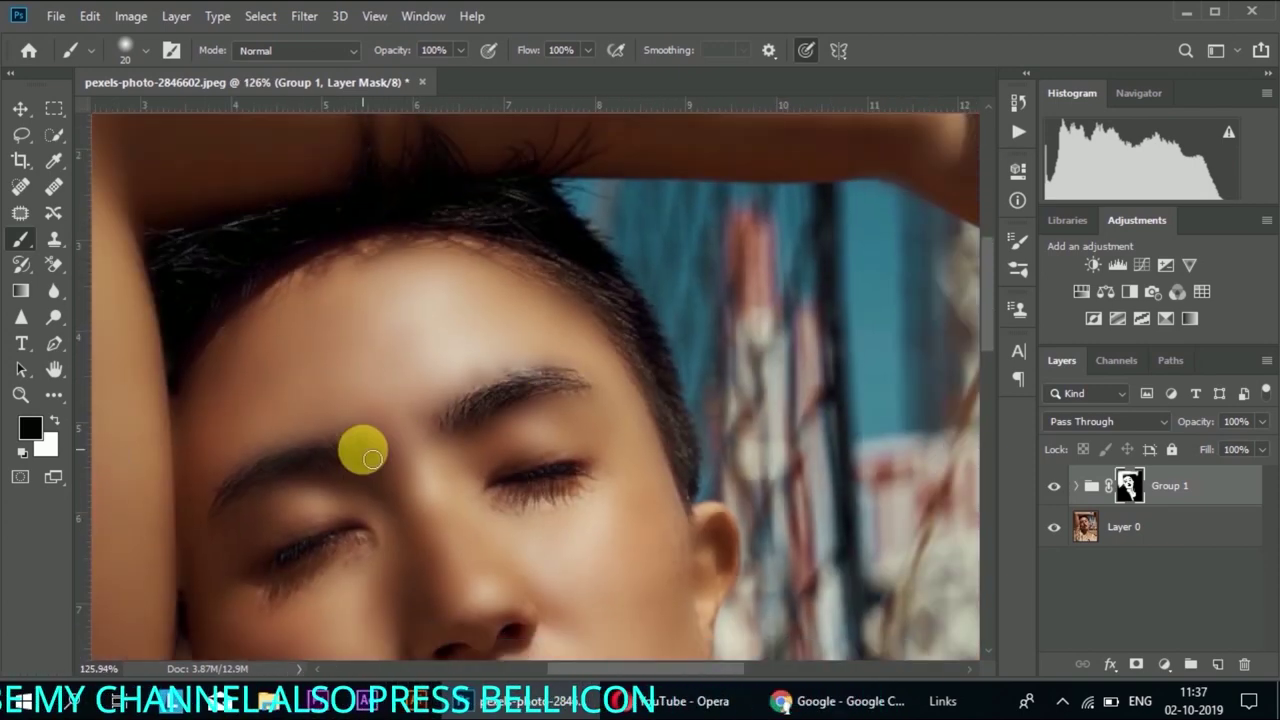
{"action": "scroll", "coordinate": [551, 443], "scroll_direction": "up", "scroll_amount": 3}
{"action": "scroll", "coordinate": [618, 410], "scroll_direction": "up", "scroll_amount": 2}
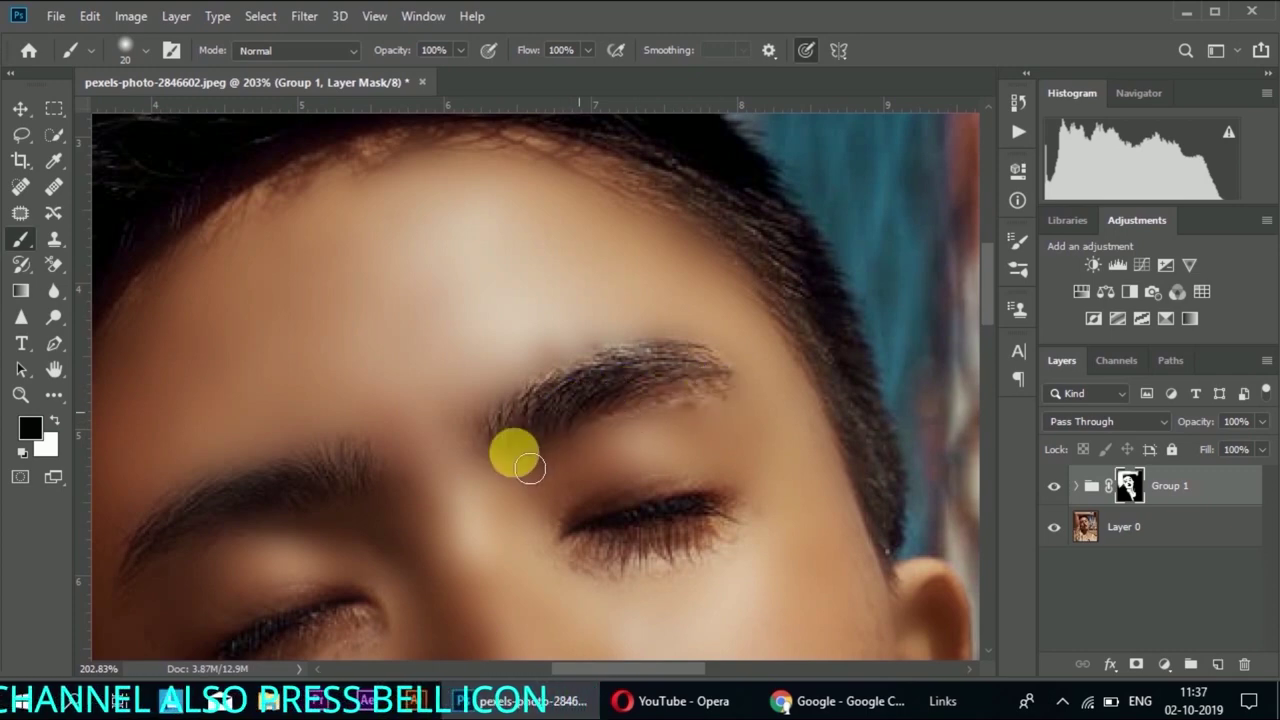
{"action": "mouse_move", "coordinate": [221, 537]}
{"action": "left_mouse_down"}
{"action": "mouse_move", "coordinate": [143, 591]}
{"action": "mouse_move", "coordinate": [323, 491]}
{"action": "mouse_move", "coordinate": [289, 491]}
{"action": "mouse_move", "coordinate": [364, 497]}
{"action": "left_mouse_up"}
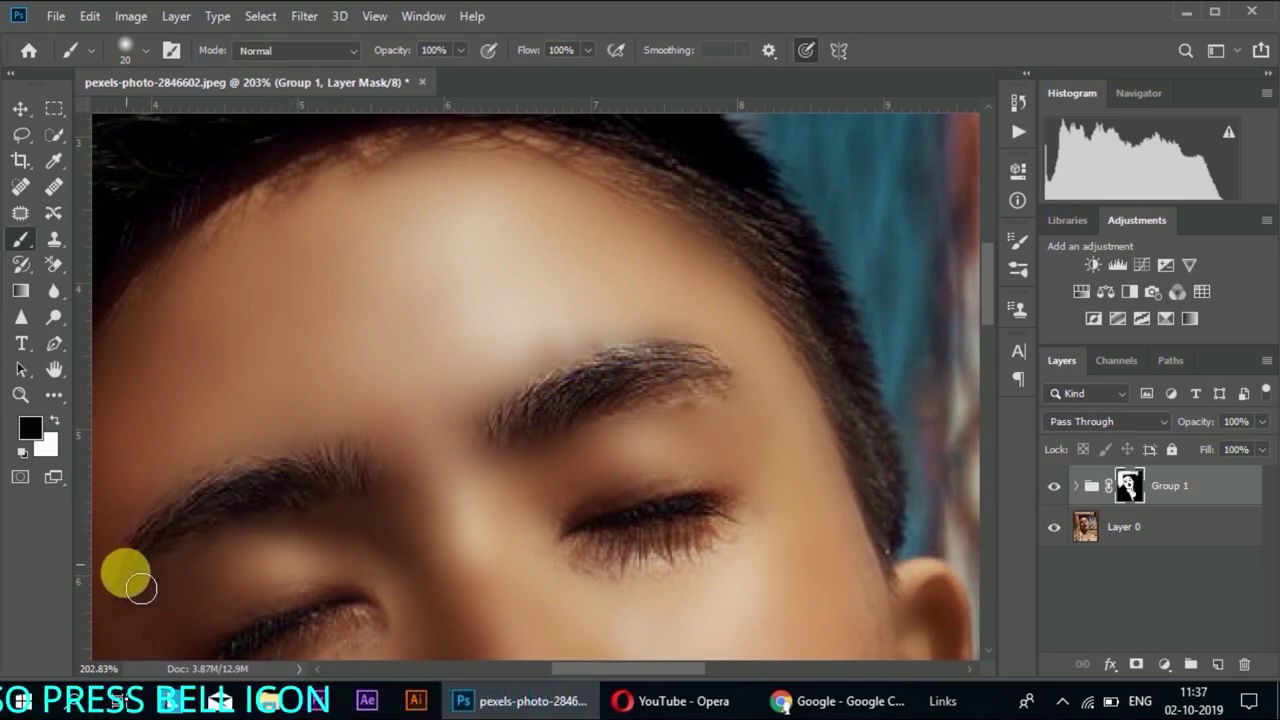
Mask the blur off the right eyebrow's inner end with a stroke and a dab.
{"action": "scroll", "coordinate": [340, 505], "scroll_direction": "down", "scroll_amount": 3}
{"action": "scroll", "coordinate": [342, 507], "scroll_direction": "up", "scroll_amount": 2}
{"action": "scroll", "coordinate": [423, 486], "scroll_direction": "up", "scroll_amount": 1}
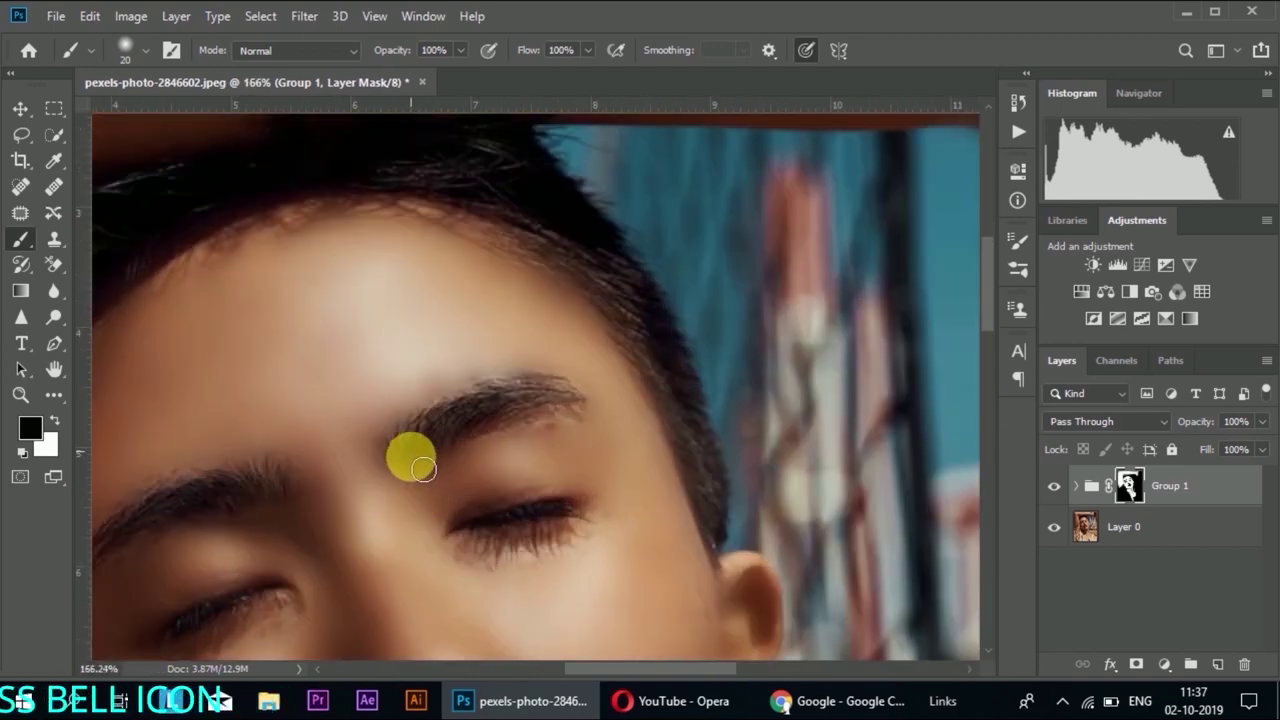
{"action": "mouse_move", "coordinate": [437, 444]}
{"action": "left_mouse_down"}
{"action": "mouse_move", "coordinate": [390, 456]}
{"action": "mouse_move", "coordinate": [563, 403]}
{"action": "mouse_move", "coordinate": [526, 383]}
{"action": "mouse_move", "coordinate": [490, 405]}
{"action": "left_mouse_up"}
{"action": "left_click", "coordinate": [400, 470]}
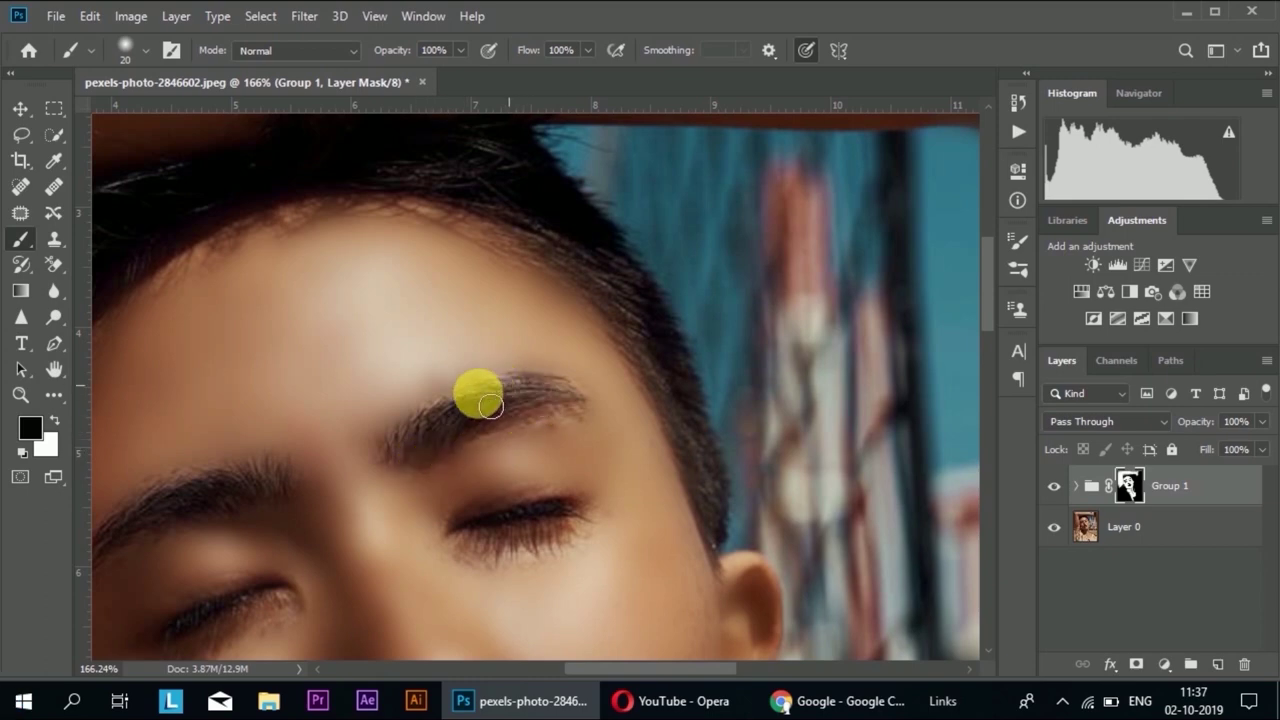
Zoom out to view the whole portrait and show Group 1's blending mode list.
{"action": "scroll", "coordinate": [408, 428], "scroll_direction": "down", "scroll_amount": 3}
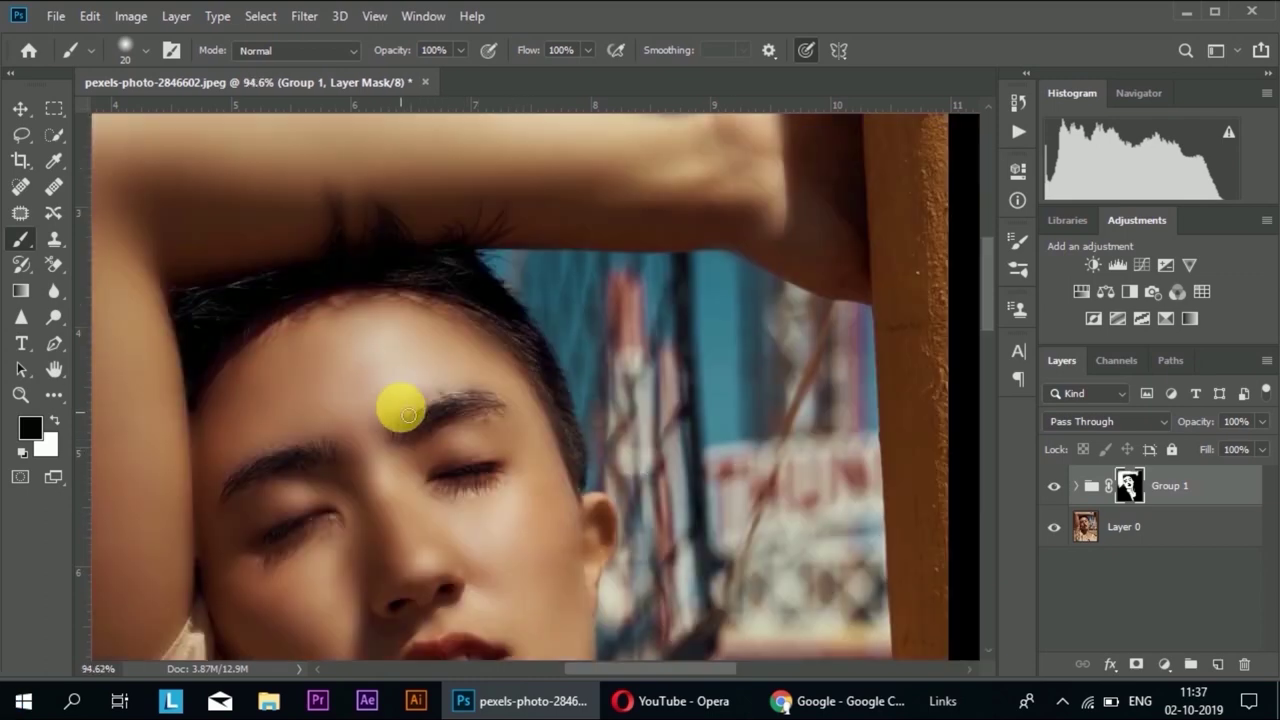
{"action": "scroll", "coordinate": [395, 410], "scroll_direction": "down", "scroll_amount": 2}
{"action": "scroll", "coordinate": [395, 405], "scroll_direction": "down", "scroll_amount": 1}
{"action": "scroll", "coordinate": [383, 480], "scroll_direction": "down", "scroll_amount": 2}
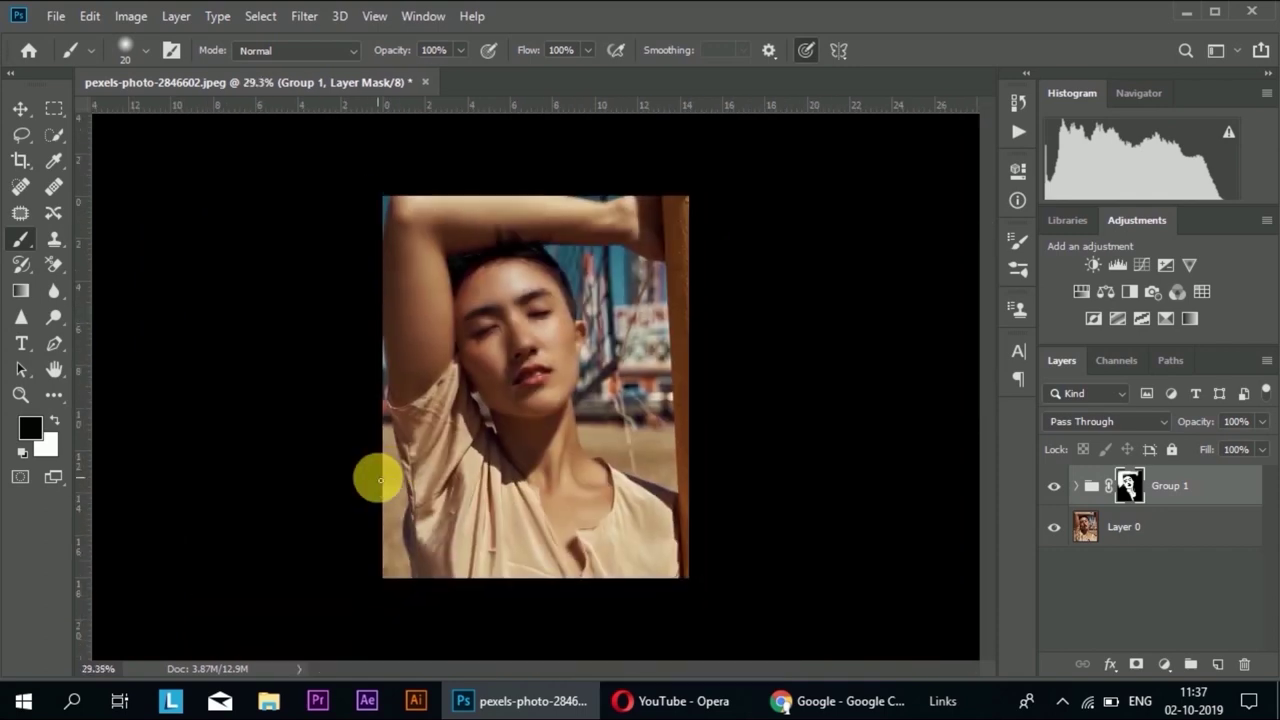
{"action": "scroll", "coordinate": [548, 495], "scroll_direction": "up", "scroll_amount": 1}
{"action": "scroll", "coordinate": [548, 495], "scroll_direction": "up", "scroll_amount": 1}
{"action": "scroll", "coordinate": [557, 497], "scroll_direction": "up", "scroll_amount": 2}
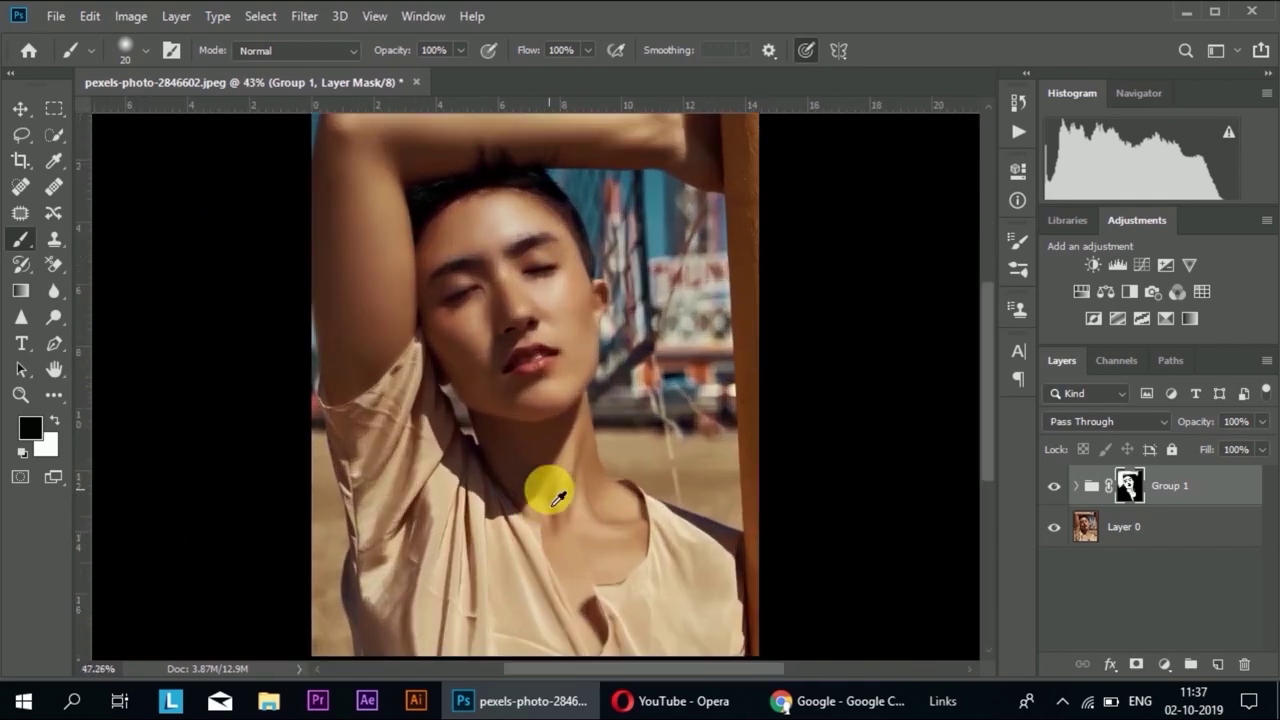
{"action": "scroll", "coordinate": [557, 497], "scroll_direction": "up", "scroll_amount": 1}
{"action": "scroll", "coordinate": [558, 497], "scroll_direction": "down", "scroll_amount": 1}
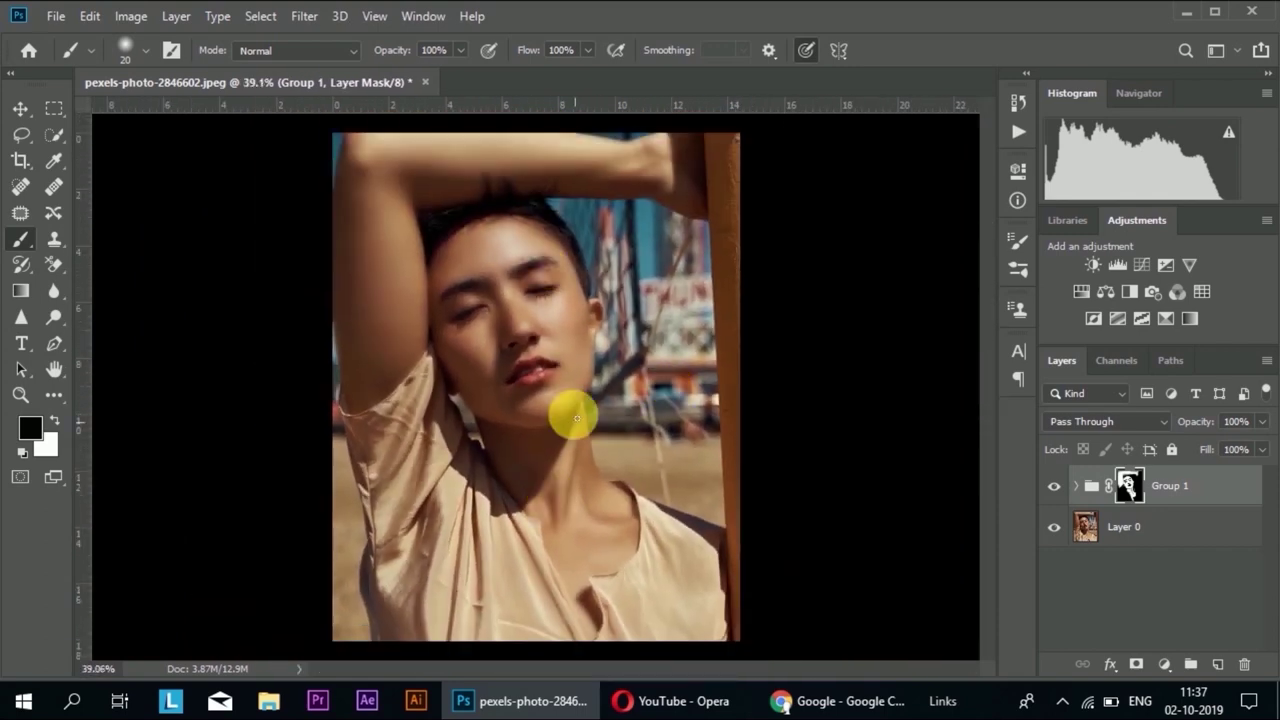
{"action": "scroll", "coordinate": [573, 422], "scroll_direction": "down", "scroll_amount": 2}
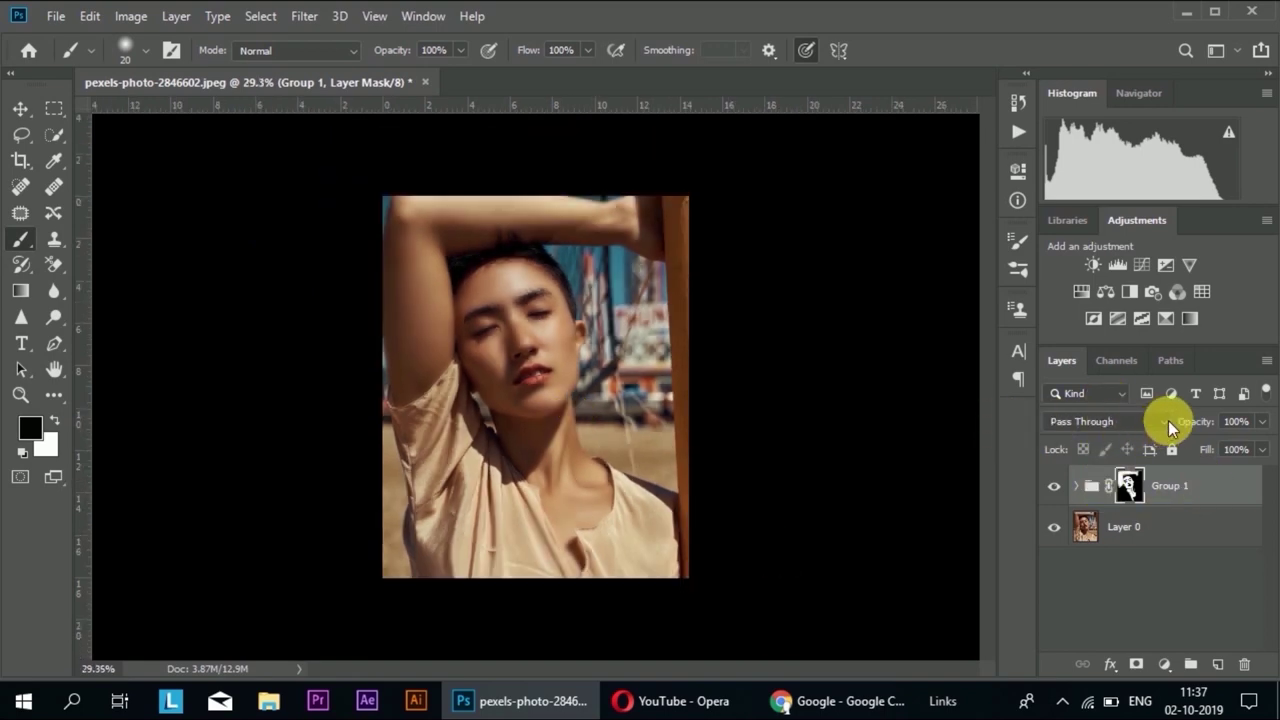
{"action": "left_click", "coordinate": [1170, 426]}
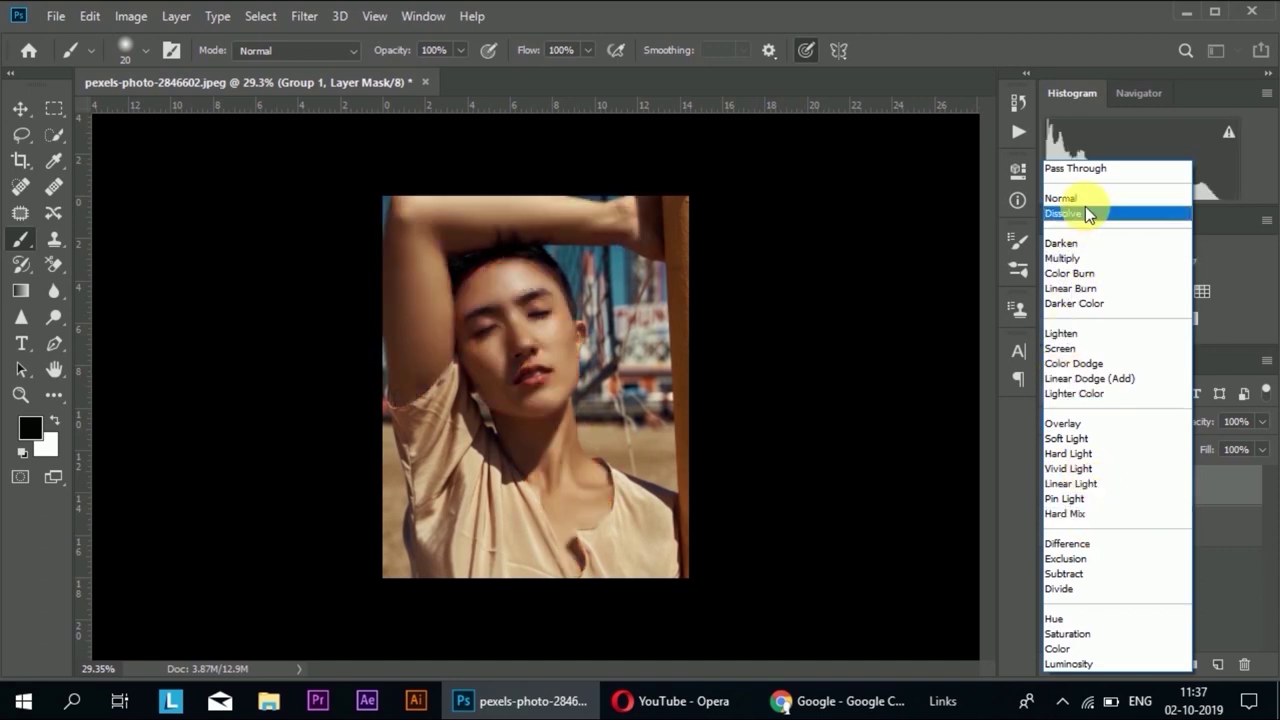
Keep Group 1 on Pass Through and add a Hue/Saturation layer with Hue at -5.
{"action": "left_click", "coordinate": [1086, 170]}
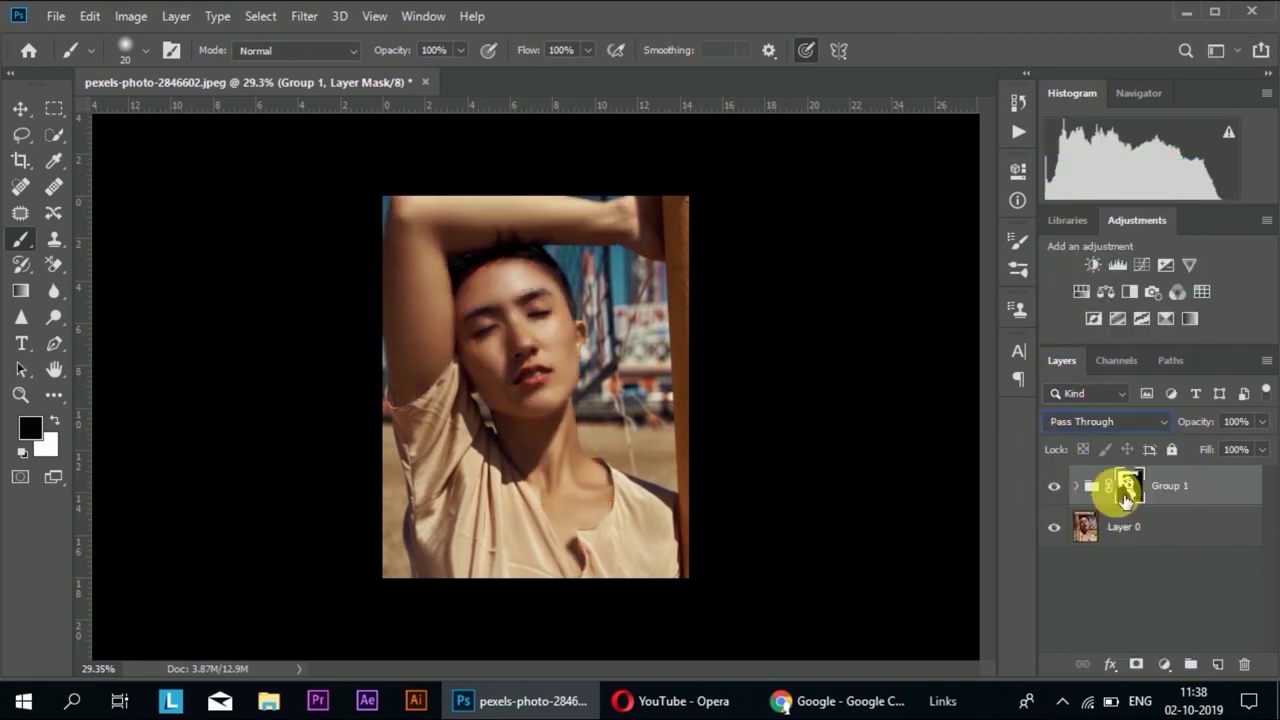
{"action": "left_click", "coordinate": [1080, 292]}
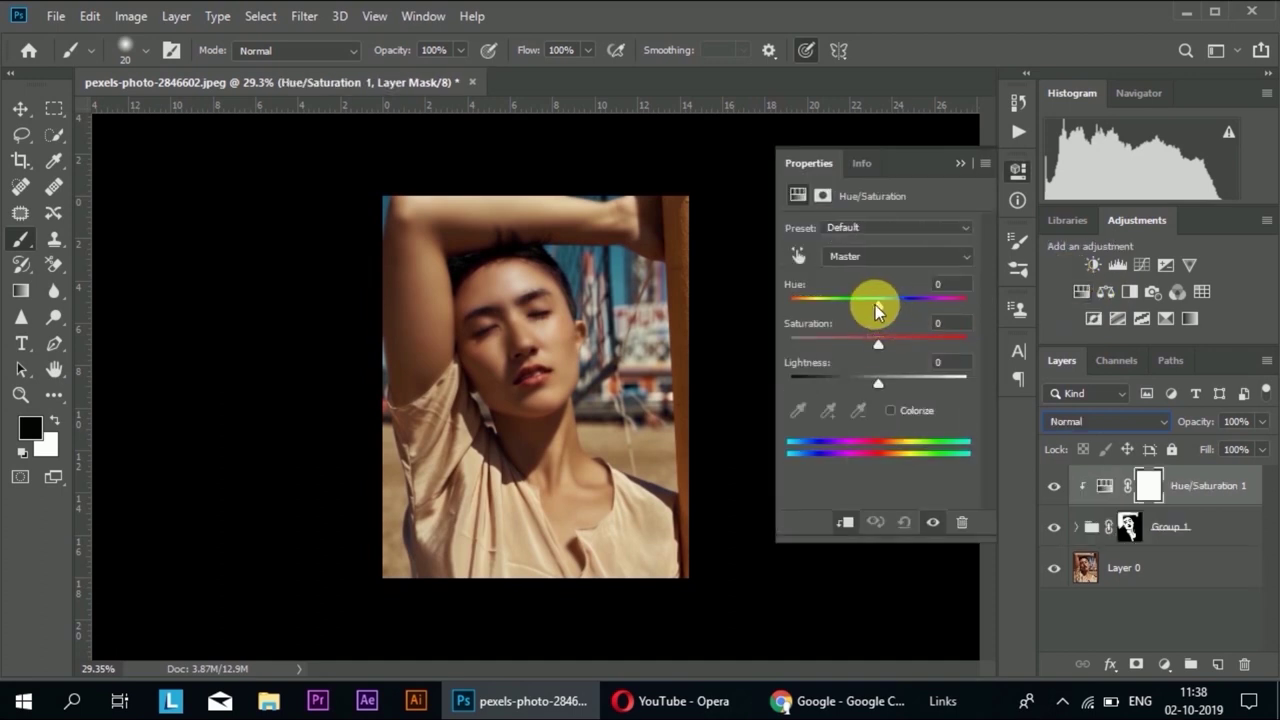
{"action": "left_click_drag", "start_coordinate": [880, 310], "coordinate": [791, 323]}
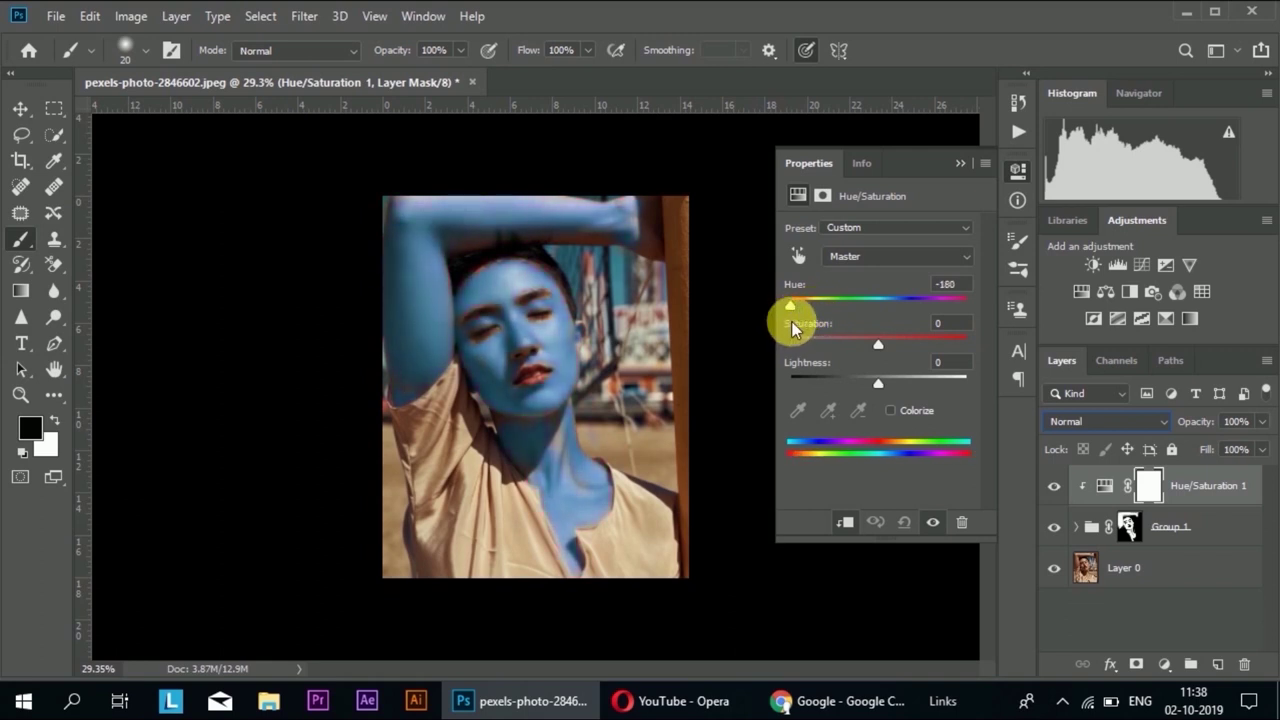
{"action": "left_click_drag", "start_coordinate": [810, 328], "coordinate": [845, 333]}
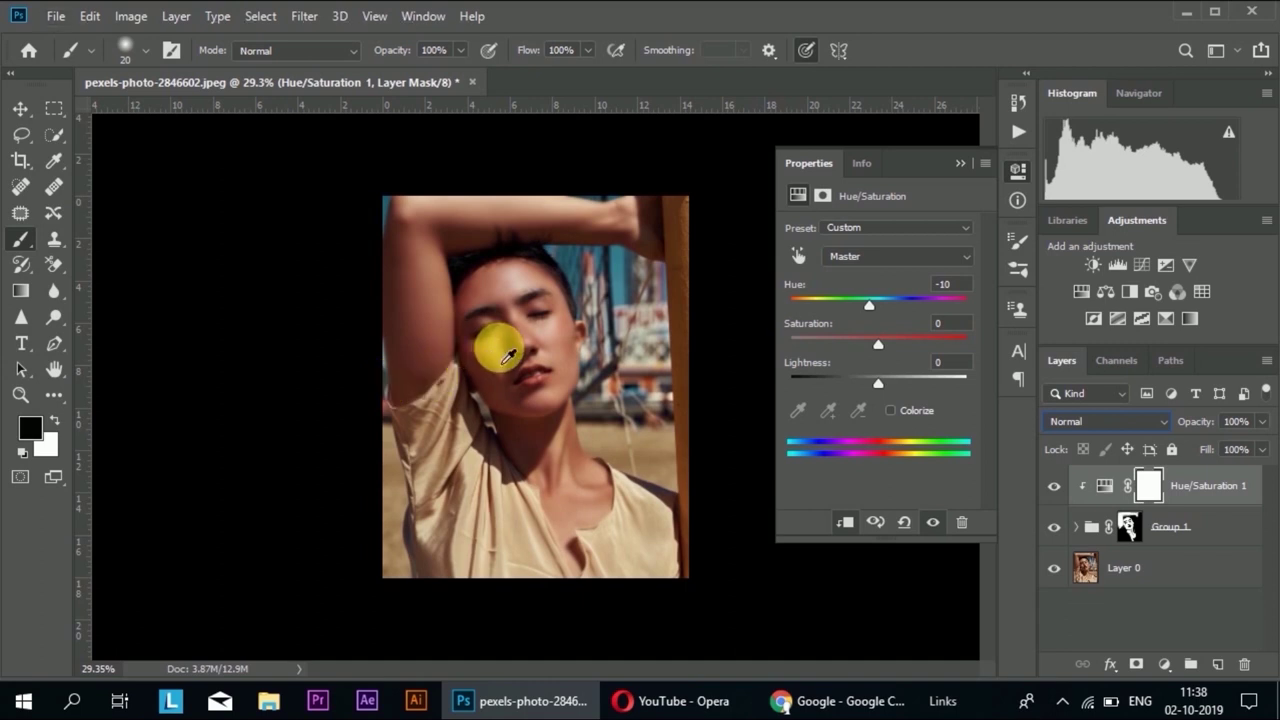
{"action": "left_click_drag", "start_coordinate": [868, 306], "coordinate": [881, 306]}
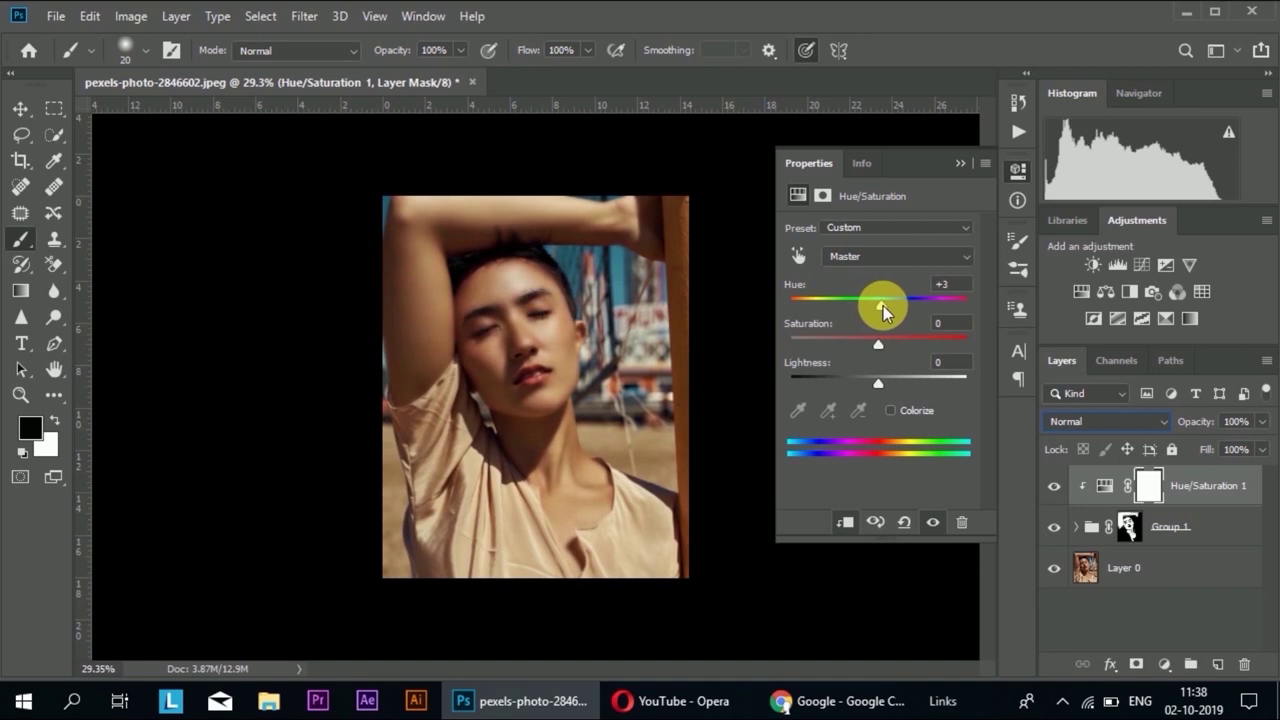
{"action": "left_click_drag", "start_coordinate": [883, 306], "coordinate": [888, 310]}
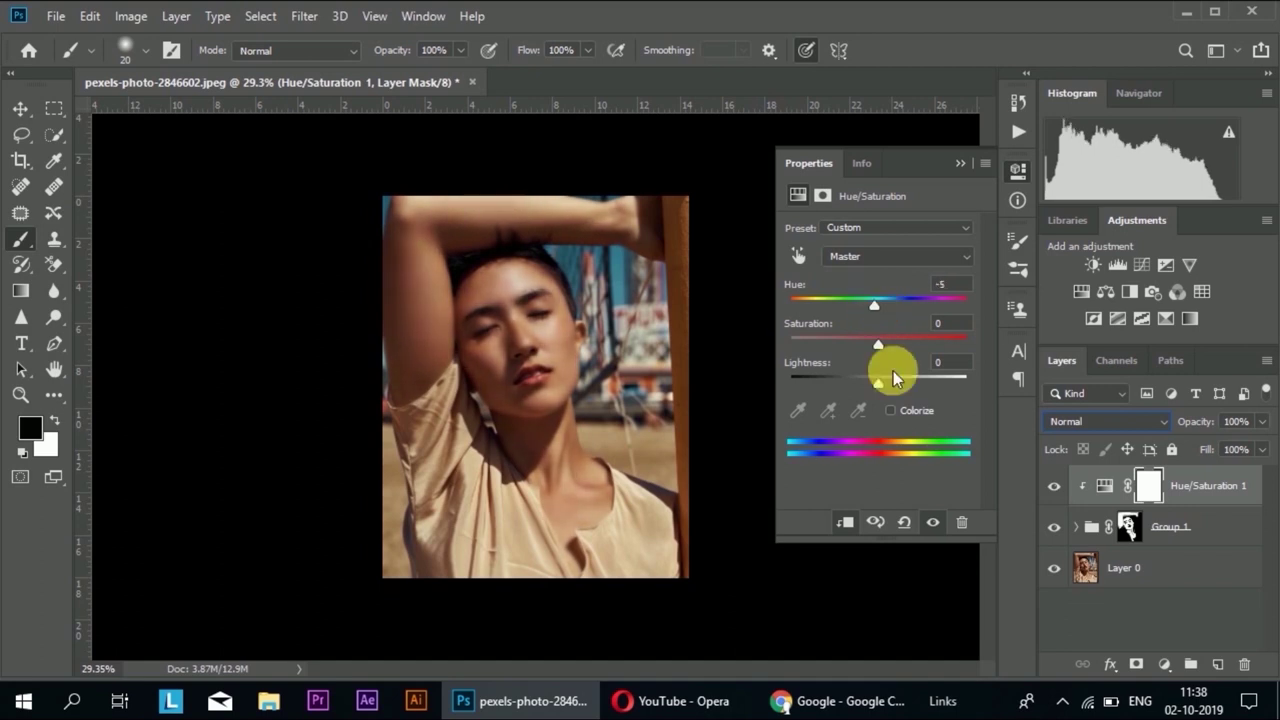
{"action": "left_click", "coordinate": [960, 163]}
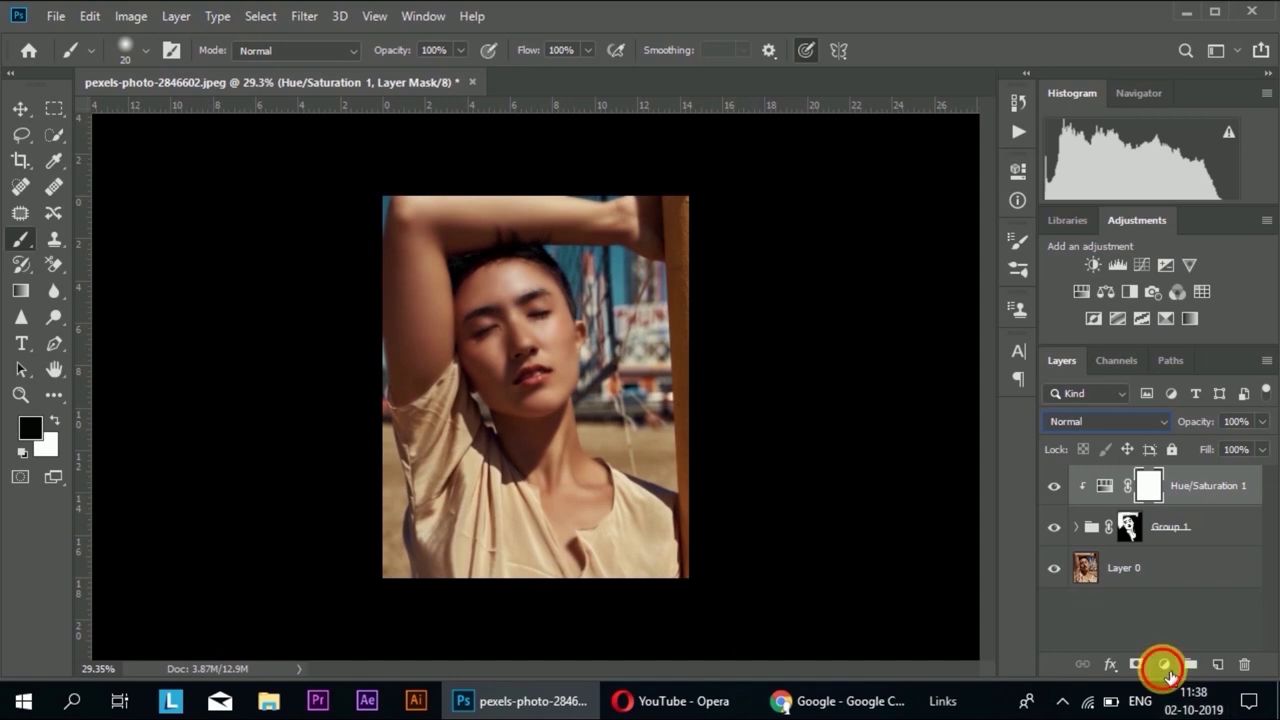
Add a Curves layer and raise a midtone point on the RGB curve slightly.
{"action": "left_click", "coordinate": [1164, 664]}
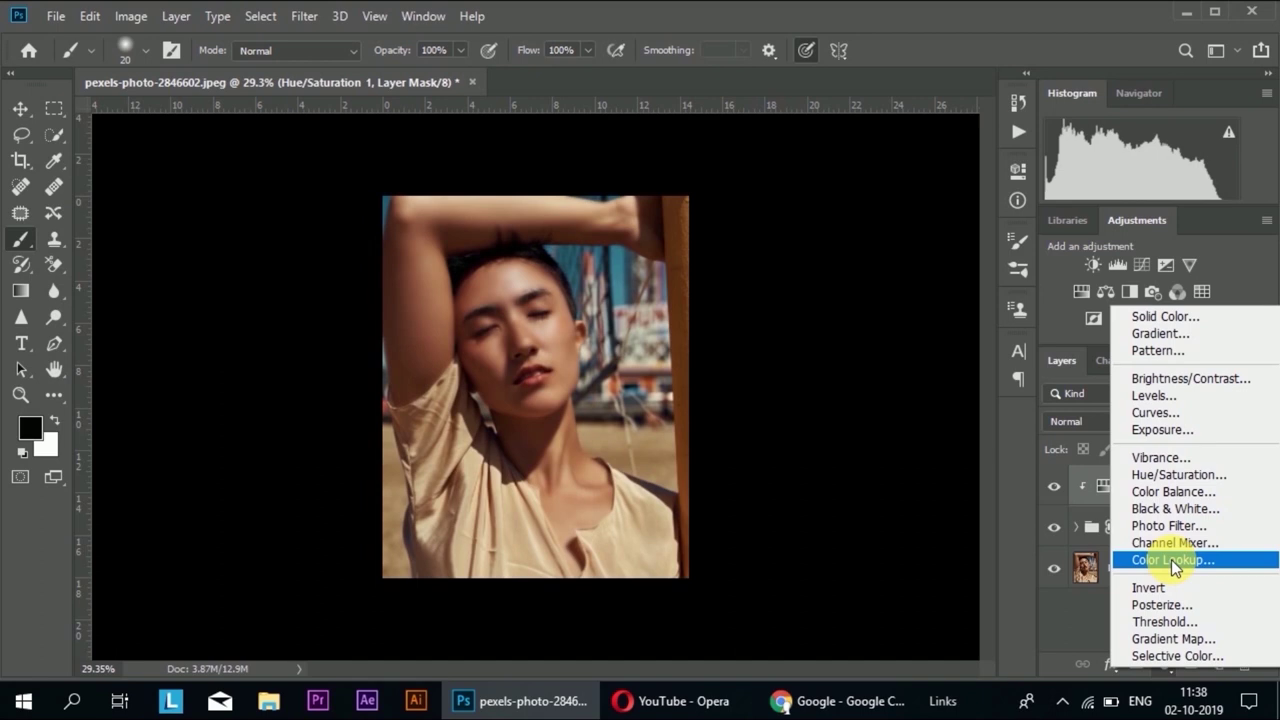
{"action": "left_click", "coordinate": [1157, 413]}
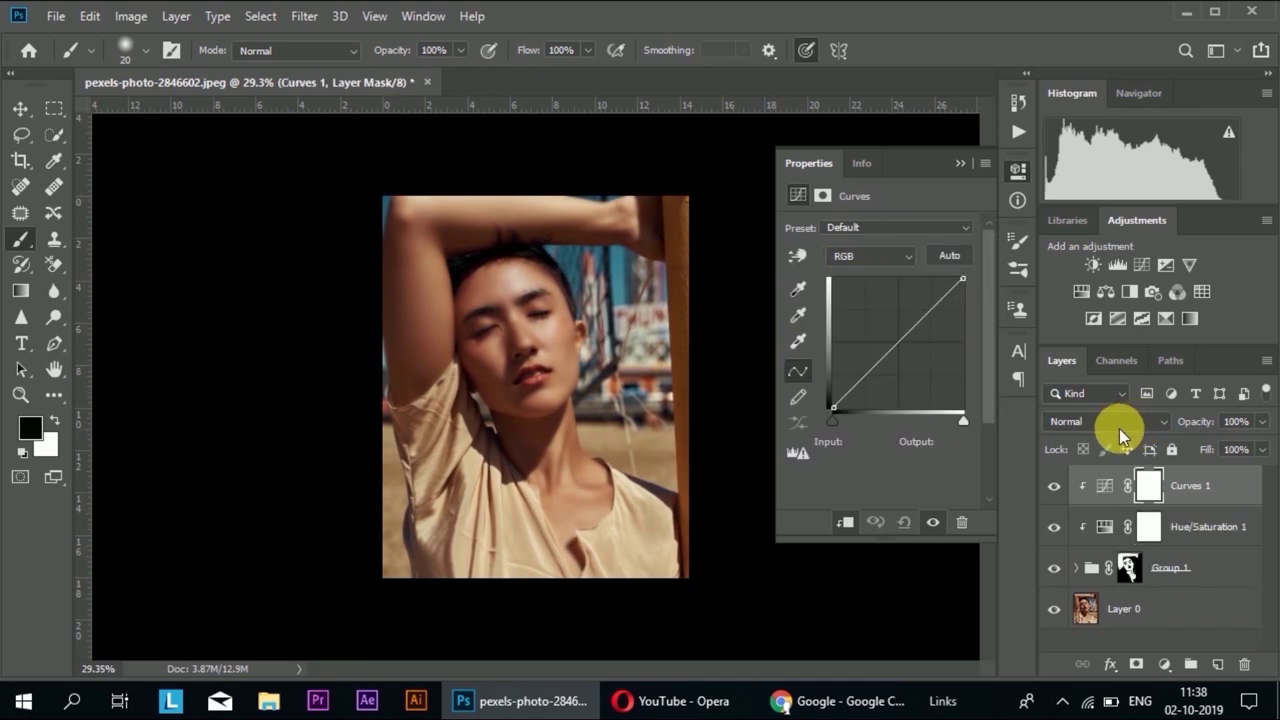
{"action": "left_click", "coordinate": [899, 350]}
{"action": "mouse_move", "coordinate": [903, 323]}
{"action": "left_mouse_down"}
{"action": "mouse_move", "coordinate": [920, 314]}
{"action": "mouse_move", "coordinate": [848, 320]}
{"action": "left_mouse_up"}
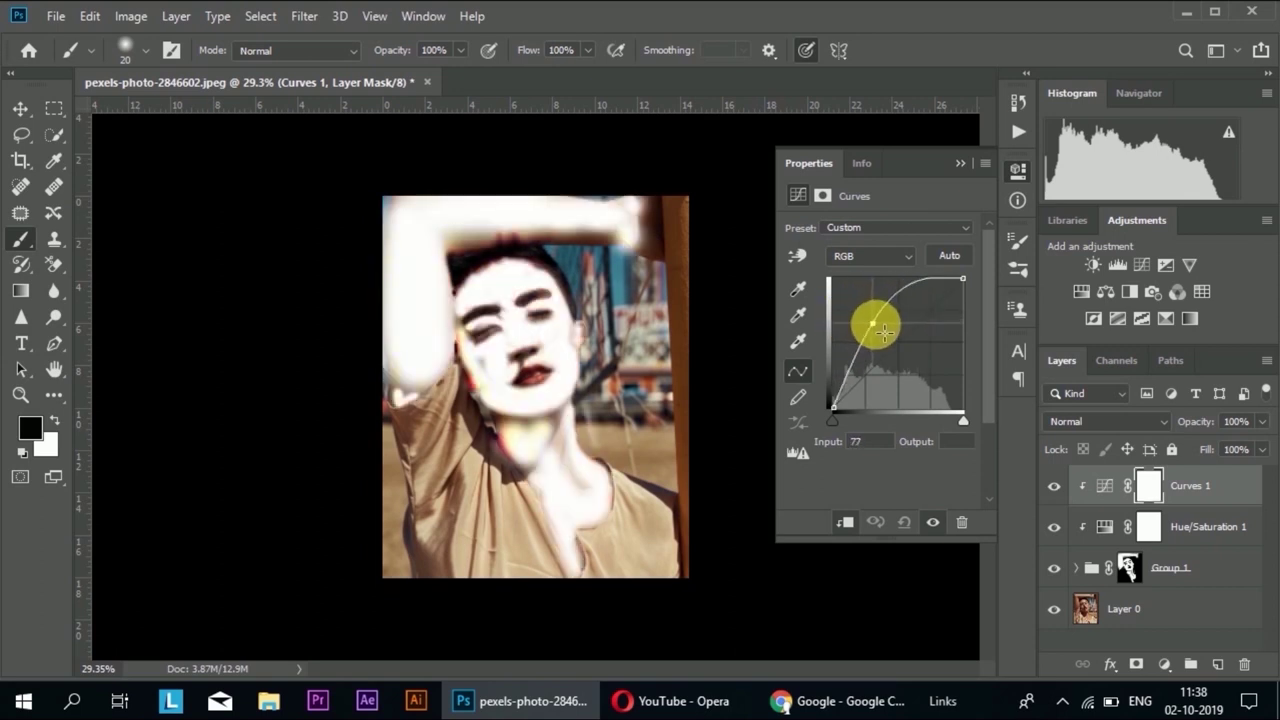
{"action": "left_click_drag", "start_coordinate": [904, 334], "coordinate": [911, 335]}
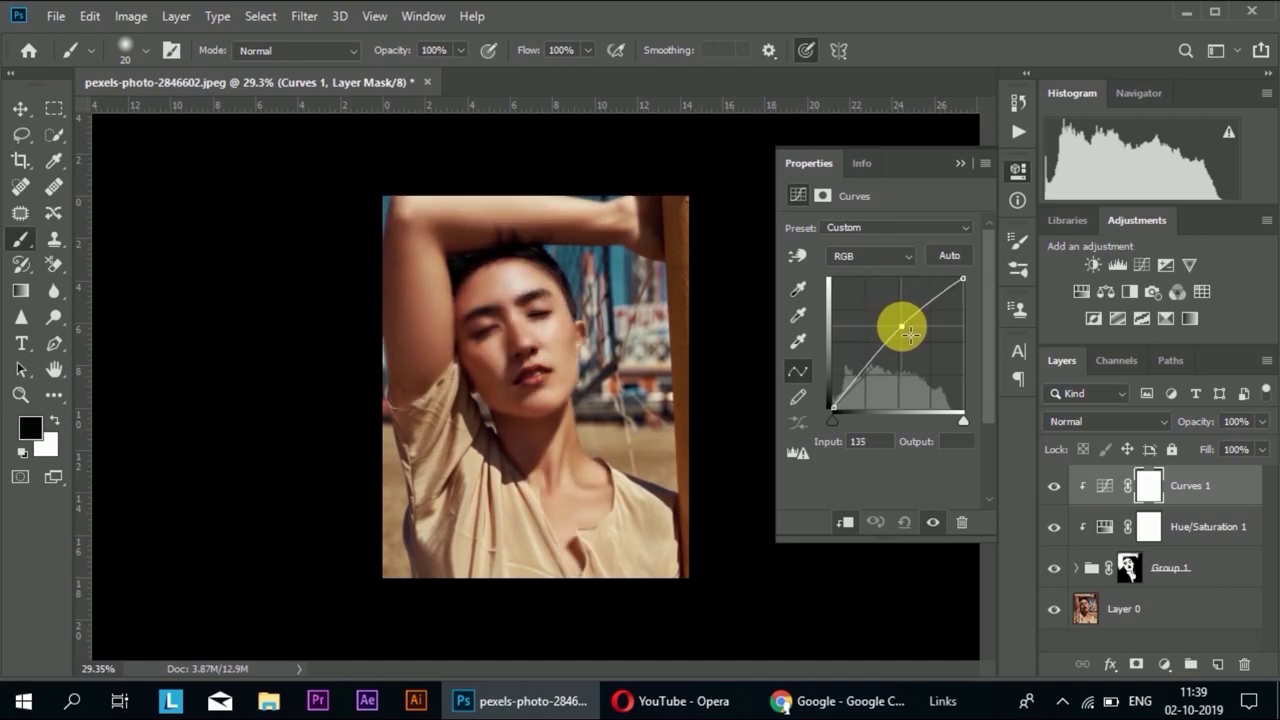